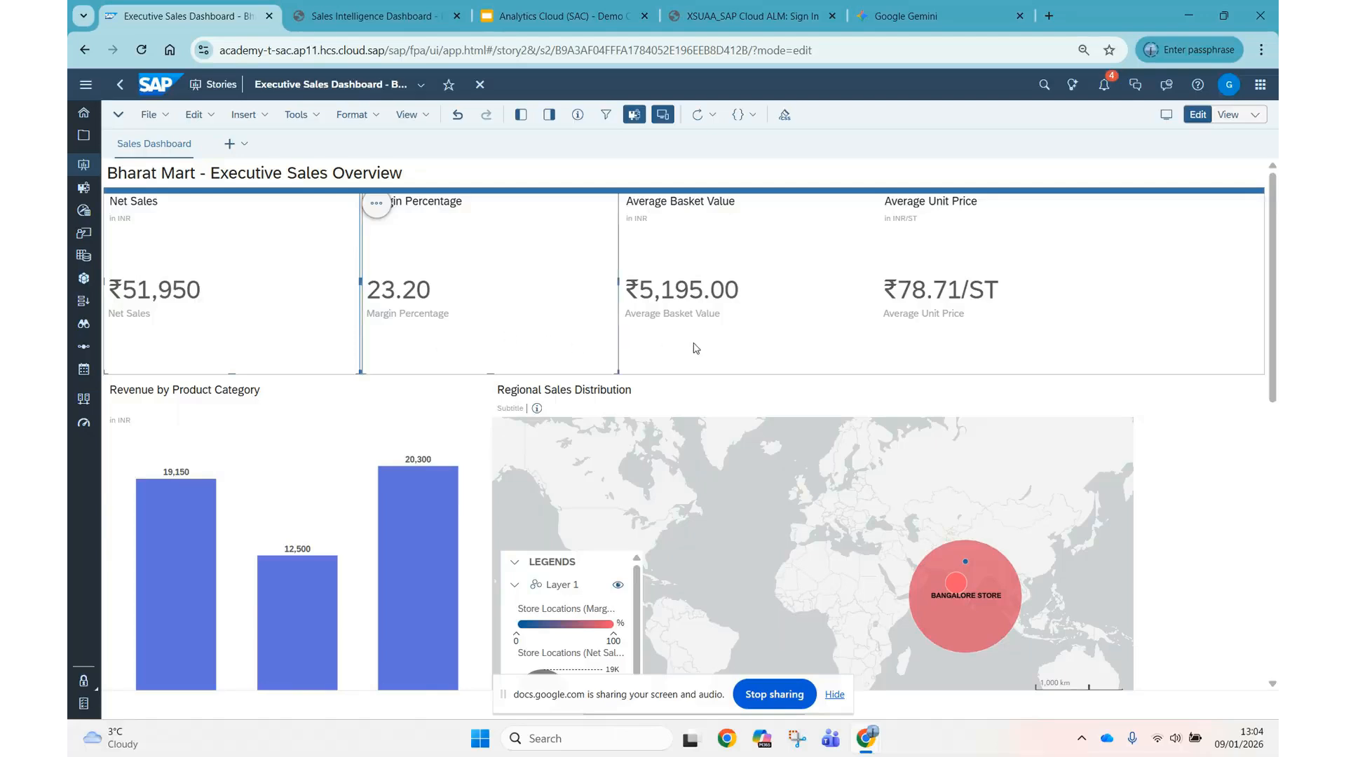
Set the left and right margins of the four KPI tiles, Net Sales through Average Unit Price, to 10 px each.
{"action": "left_click", "coordinate": [694, 343], "text": "ctrl"}
{"action": "left_click", "coordinate": [973, 336], "text": "ctrl"}
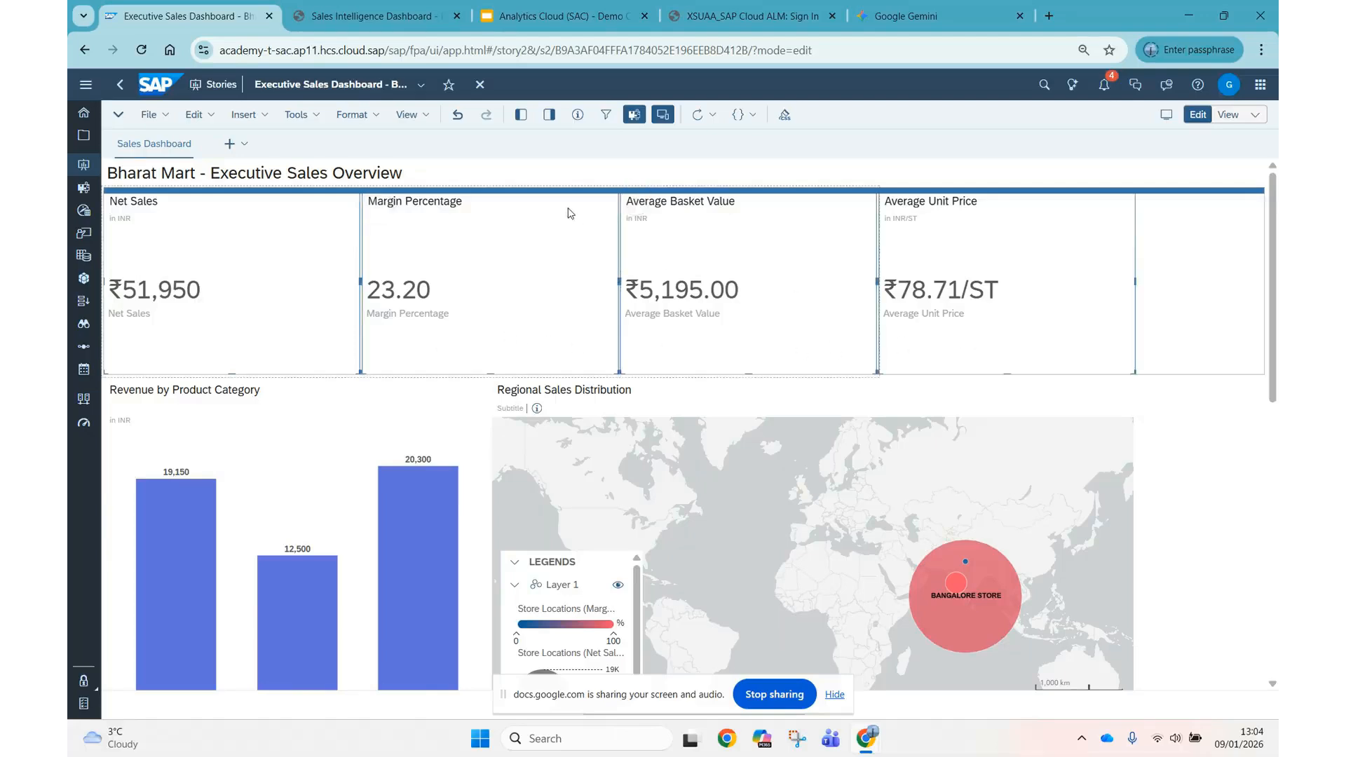
{"action": "left_click", "coordinate": [549, 114]}
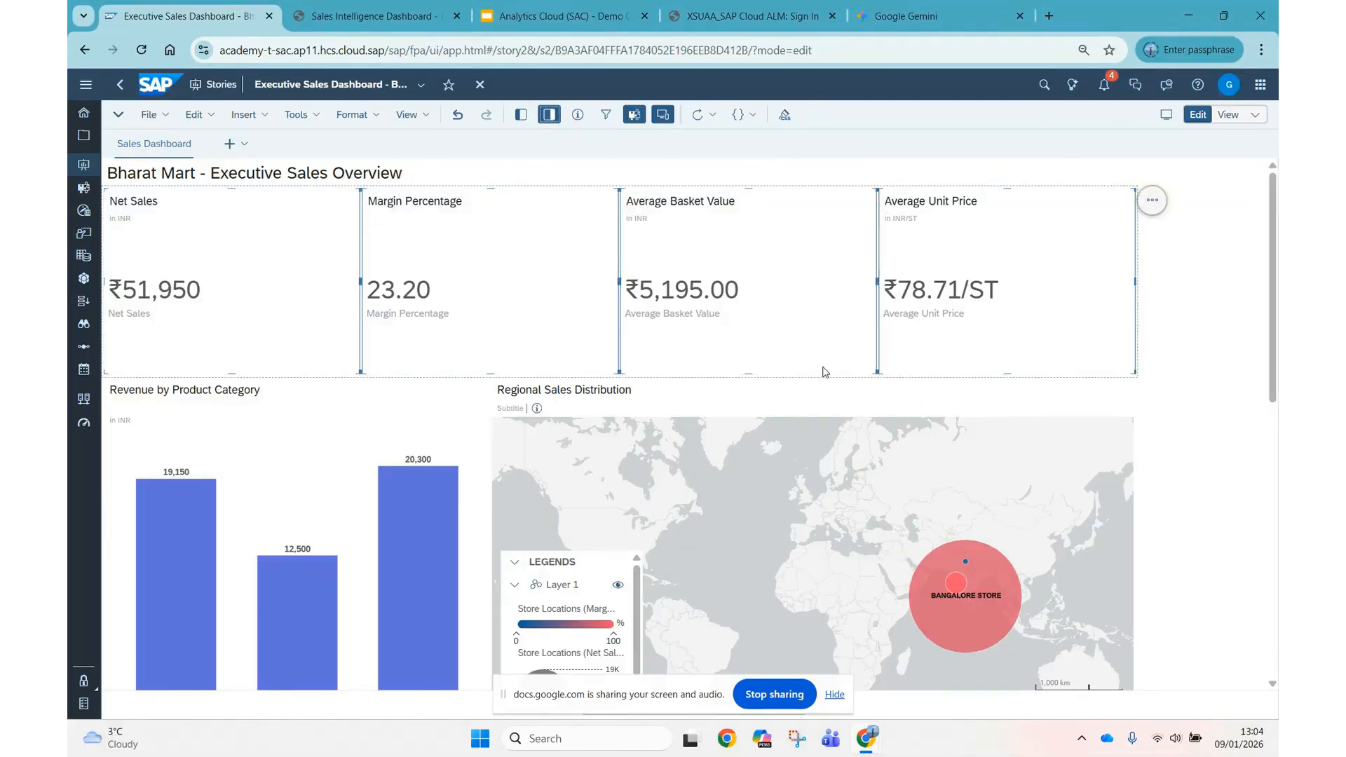
{"action": "scroll", "coordinate": [796, 363], "scroll_direction": "down", "scroll_amount": 5}
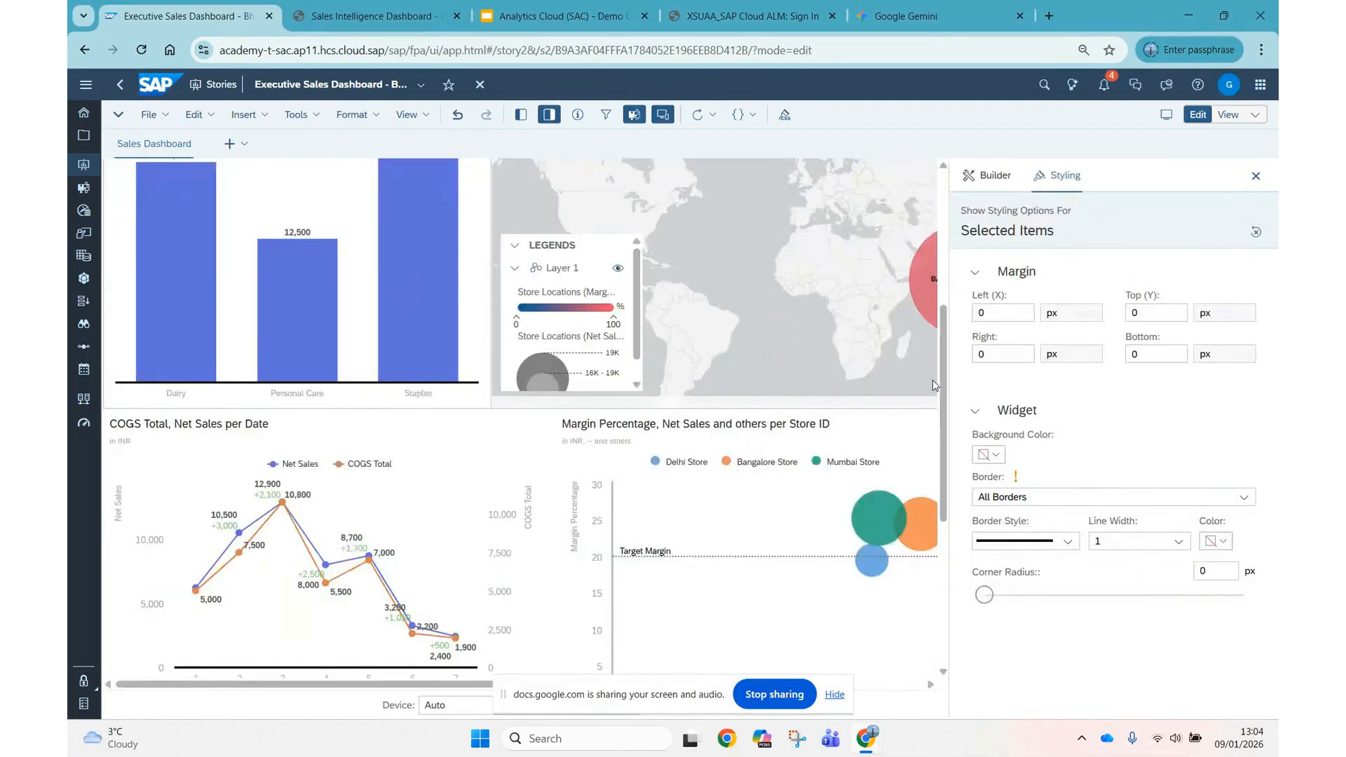
{"action": "scroll", "coordinate": [301, 277], "scroll_direction": "up", "scroll_amount": 5}
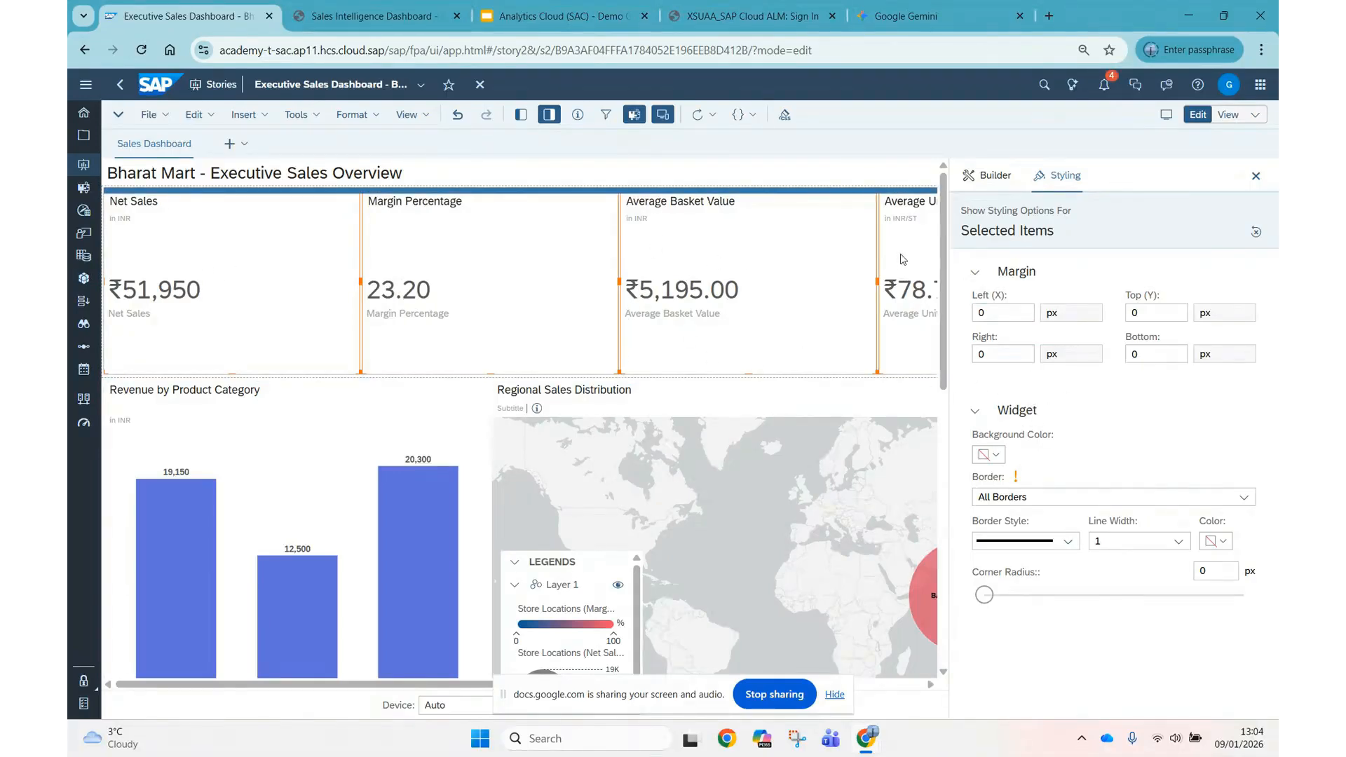
{"action": "left_click", "coordinate": [996, 315]}
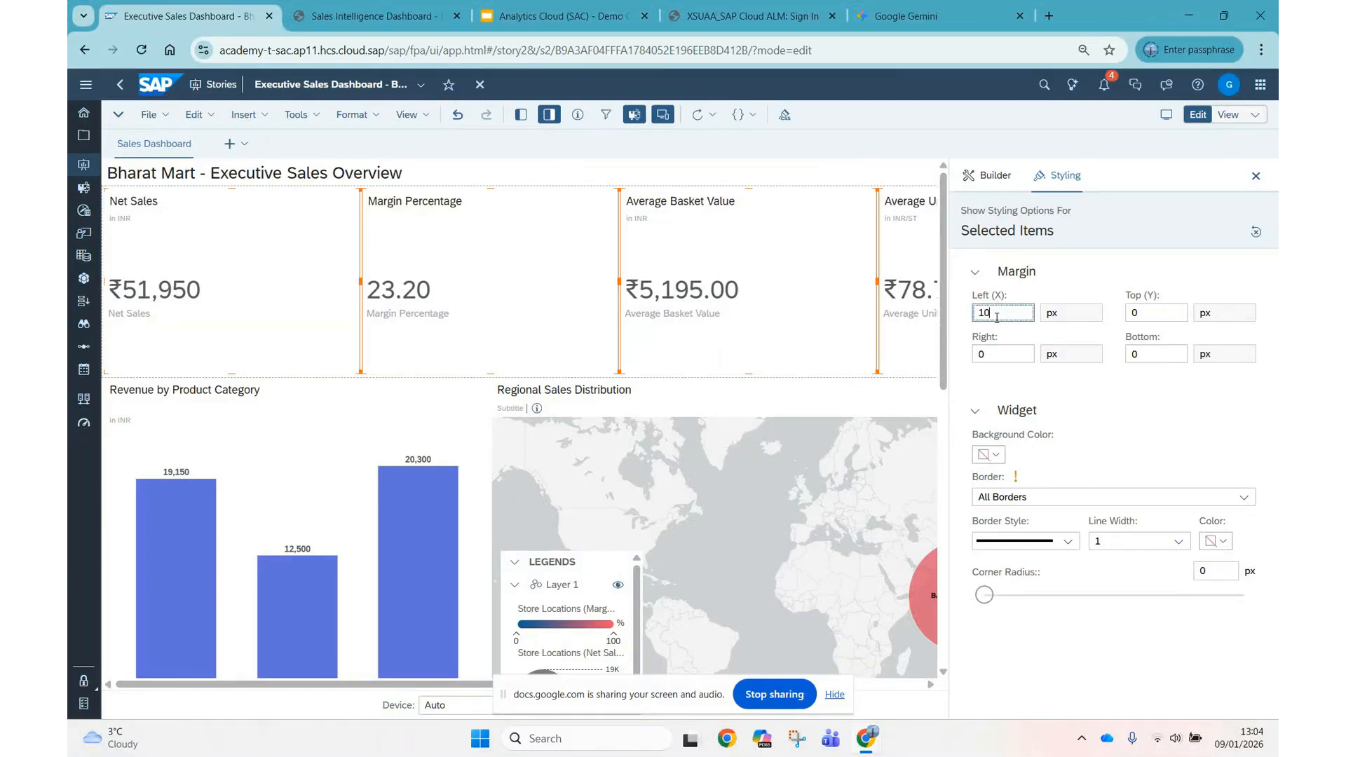
{"action": "left_click", "coordinate": [999, 350]}
{"action": "type", "text": "2"}
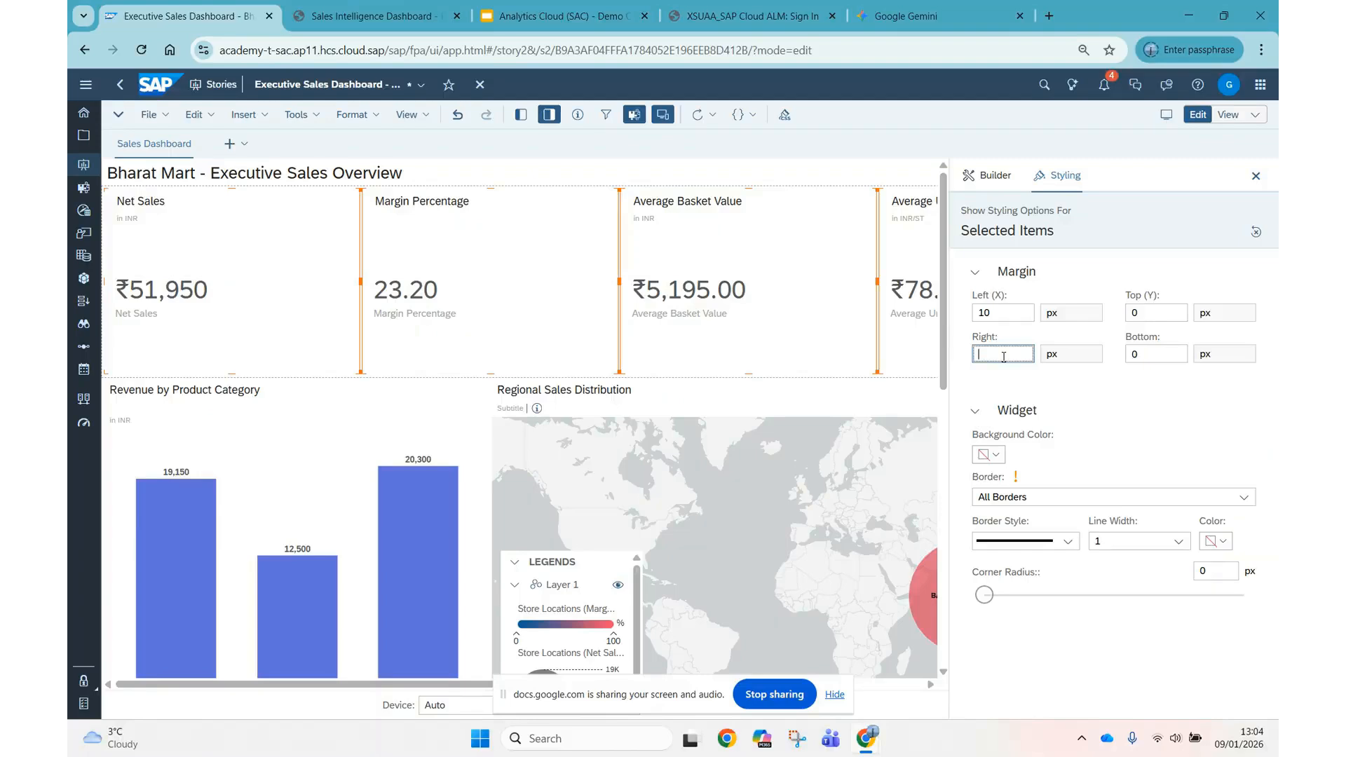
Apply All Borders to the four KPI tiles with line width 2, blue colour 3617d3 and a 10 px corner radius.
{"action": "left_click", "coordinate": [1243, 497]}
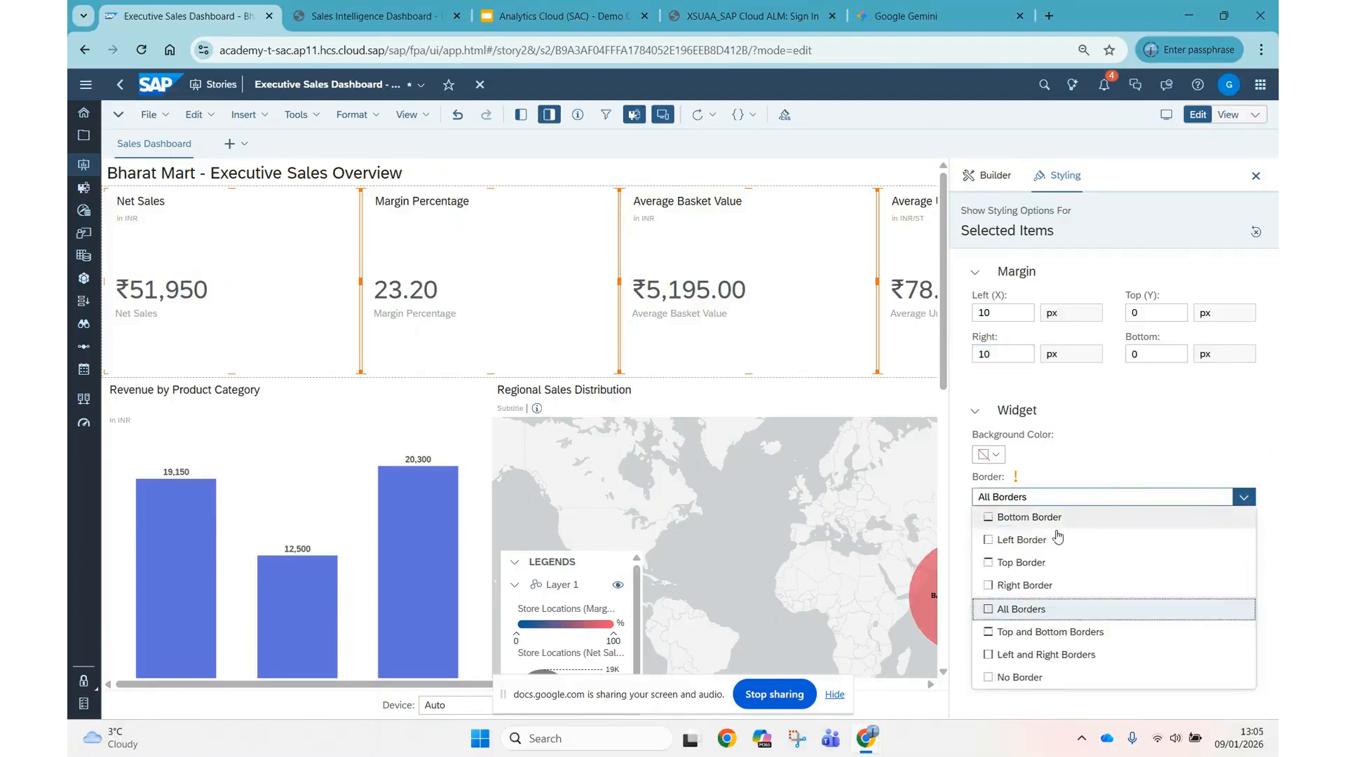
{"action": "left_click", "coordinate": [1029, 609]}
{"action": "left_click", "coordinate": [1149, 541]}
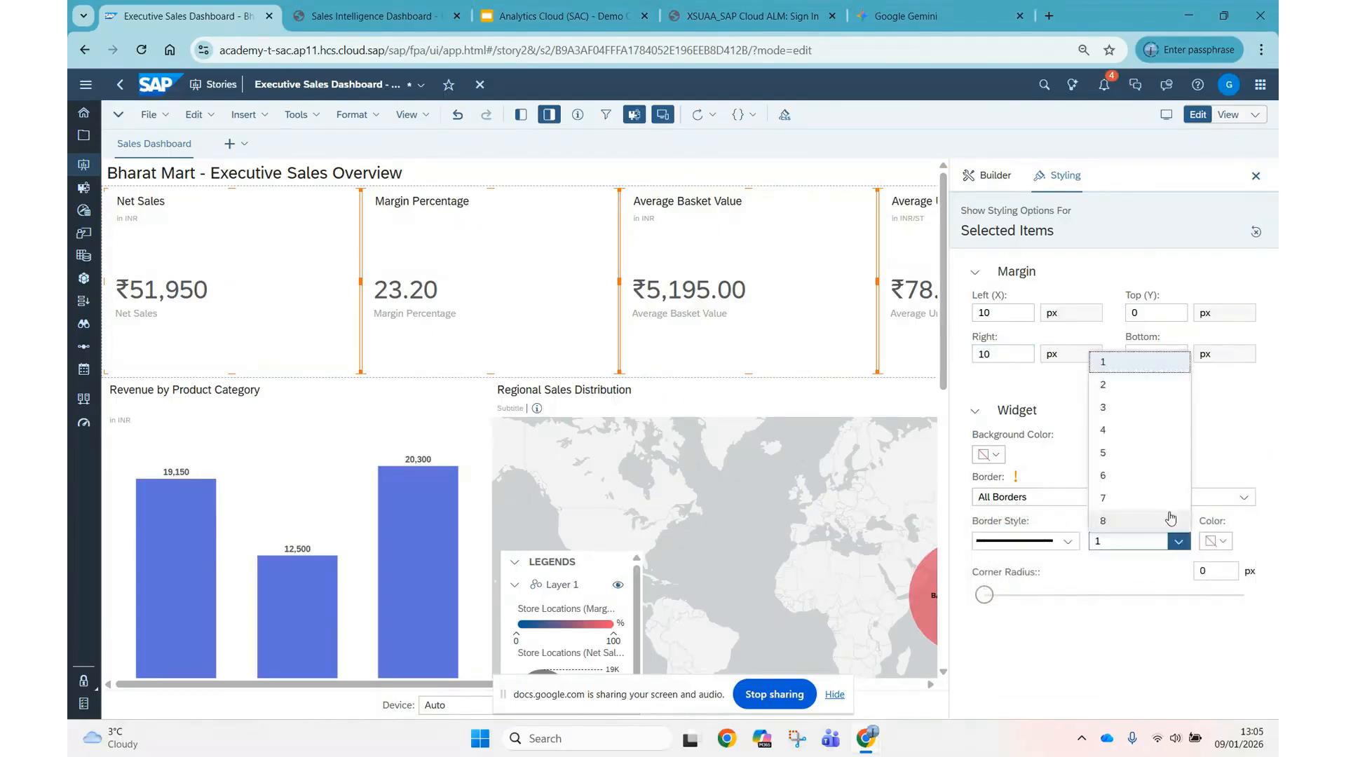
{"action": "left_click", "coordinate": [1146, 385]}
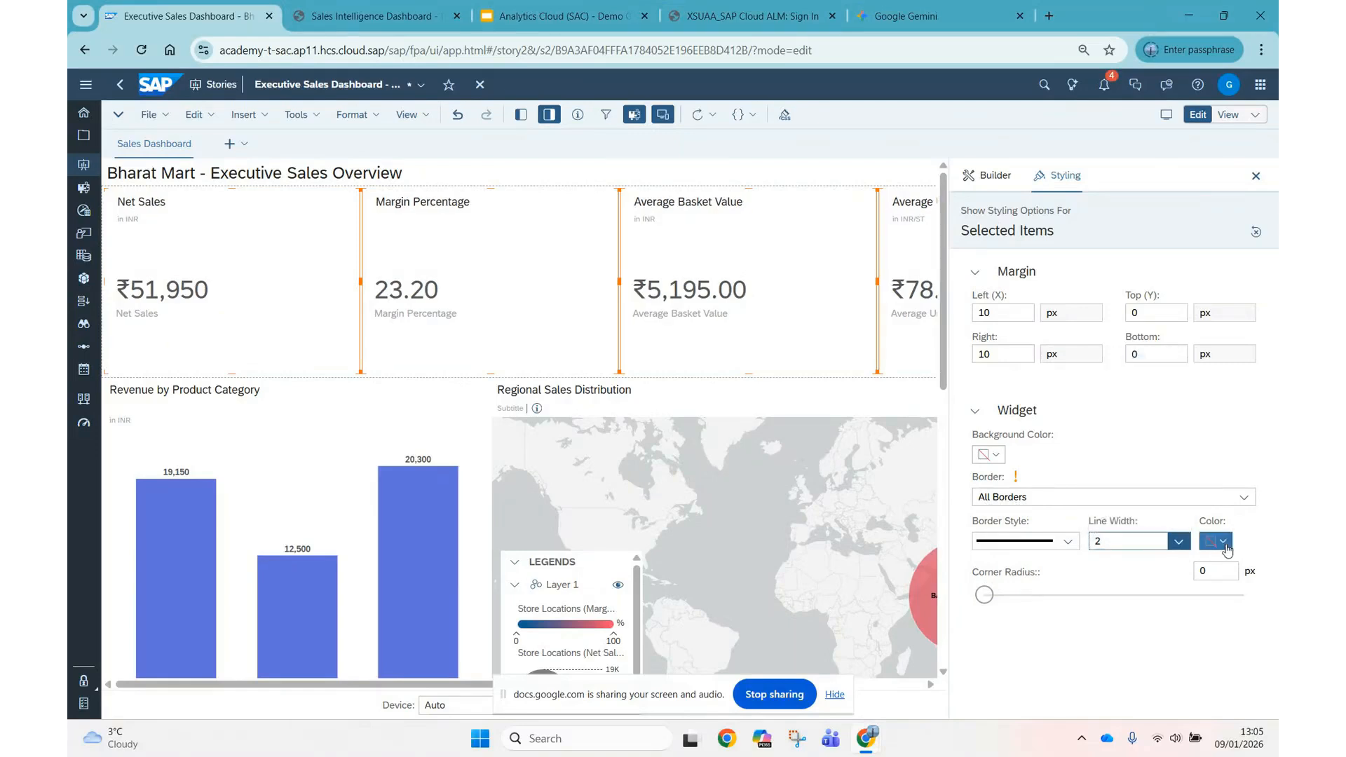
{"action": "left_click", "coordinate": [1216, 540]}
{"action": "left_click", "coordinate": [1112, 168]}
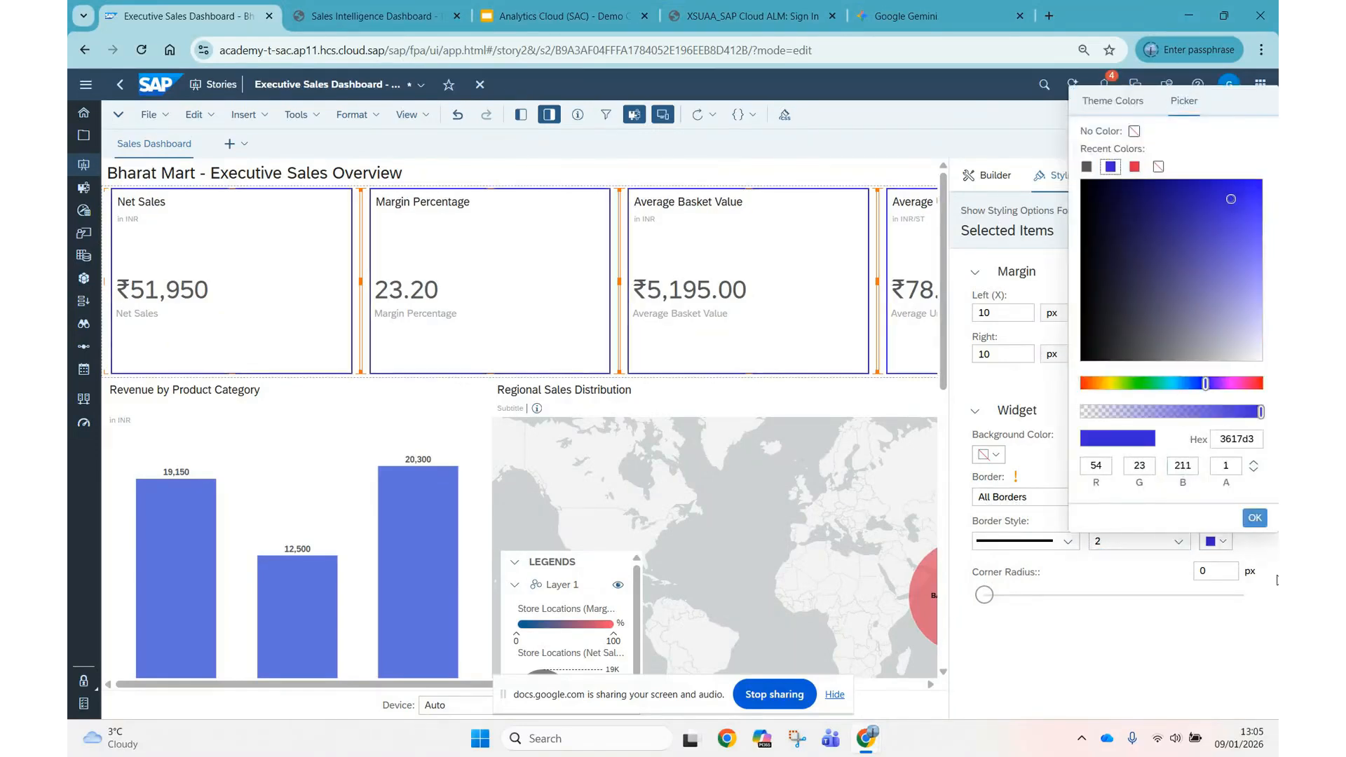
{"action": "left_click", "coordinate": [1225, 571]}
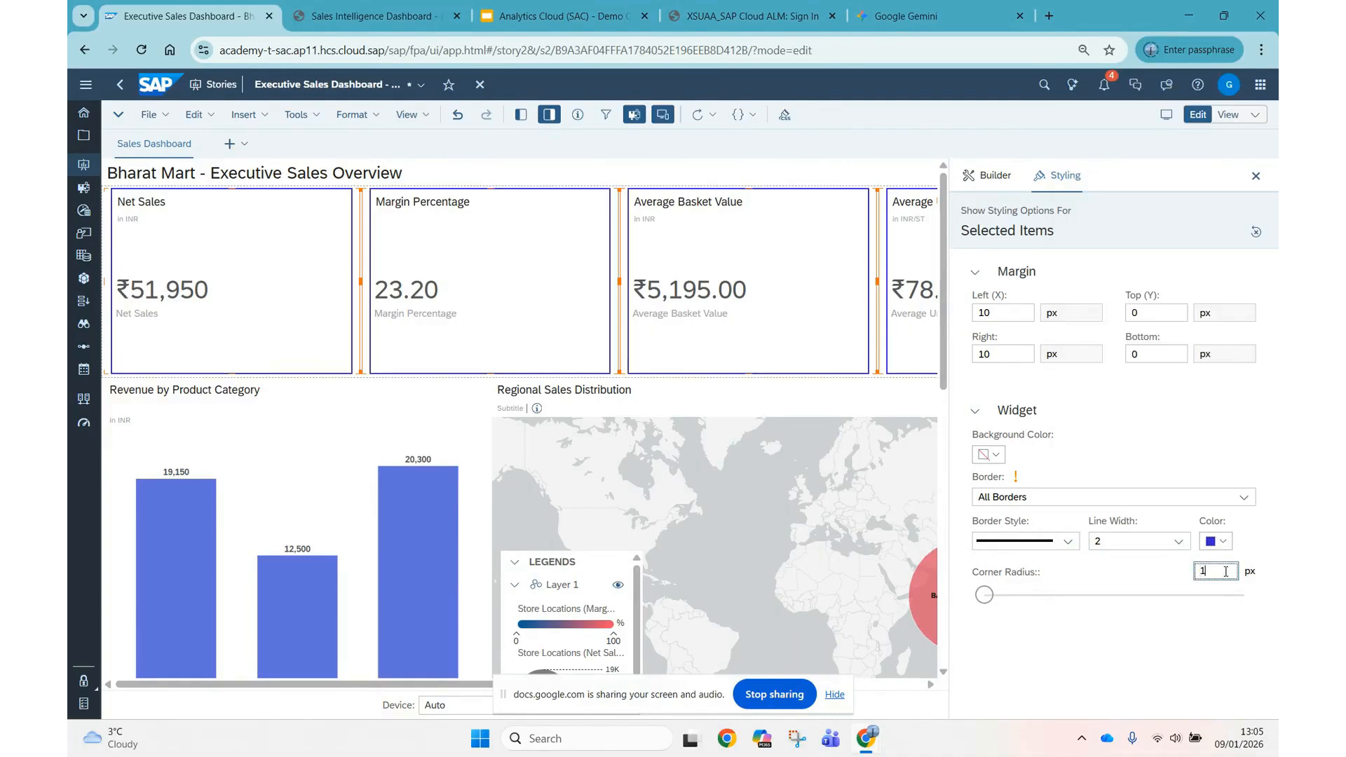
{"action": "left_click", "coordinate": [1176, 650]}
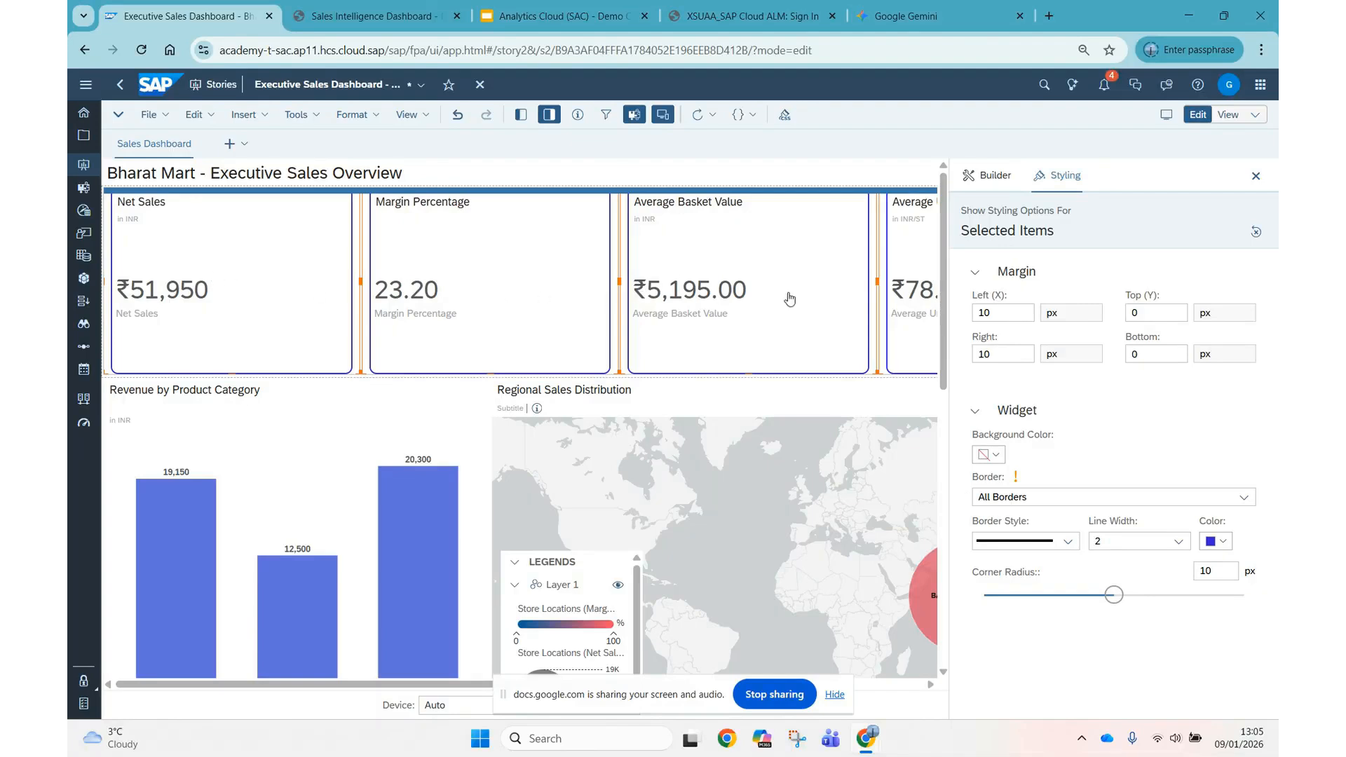
{"action": "left_click", "coordinate": [1258, 176]}
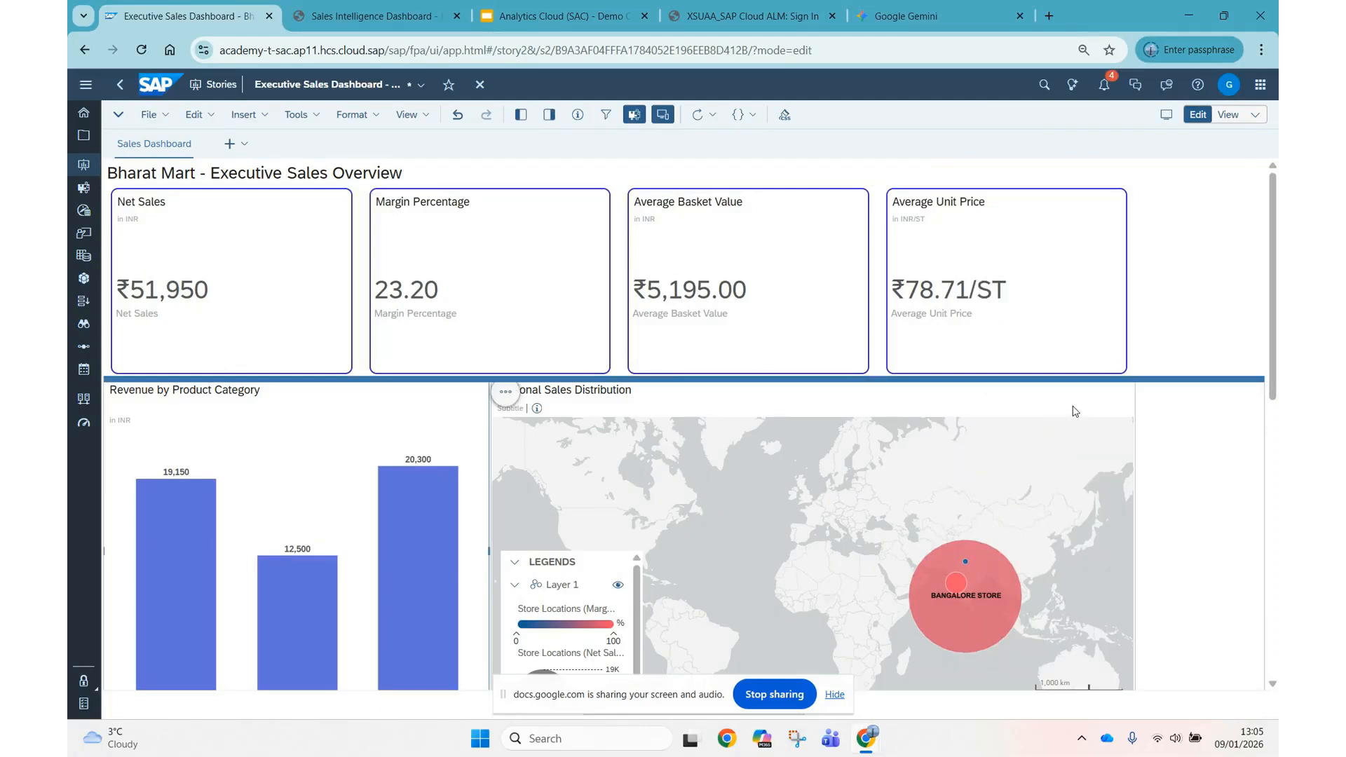
Give the Revenue by Product Category chart and Regional Sales Distribution map All Borders, line width 2, blue 3617d3 and a 10 px corner radius.
{"action": "left_click", "coordinate": [1075, 412]}
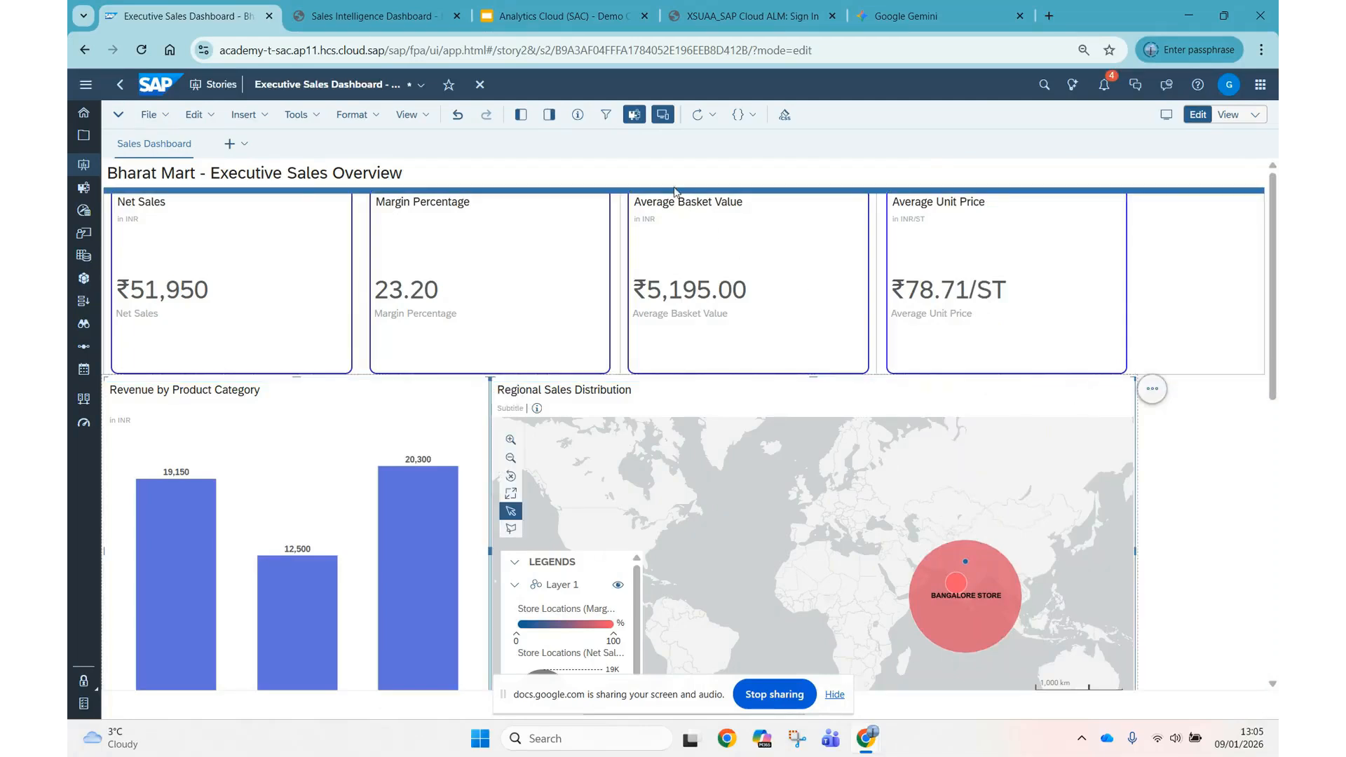
{"action": "left_click", "coordinate": [550, 115]}
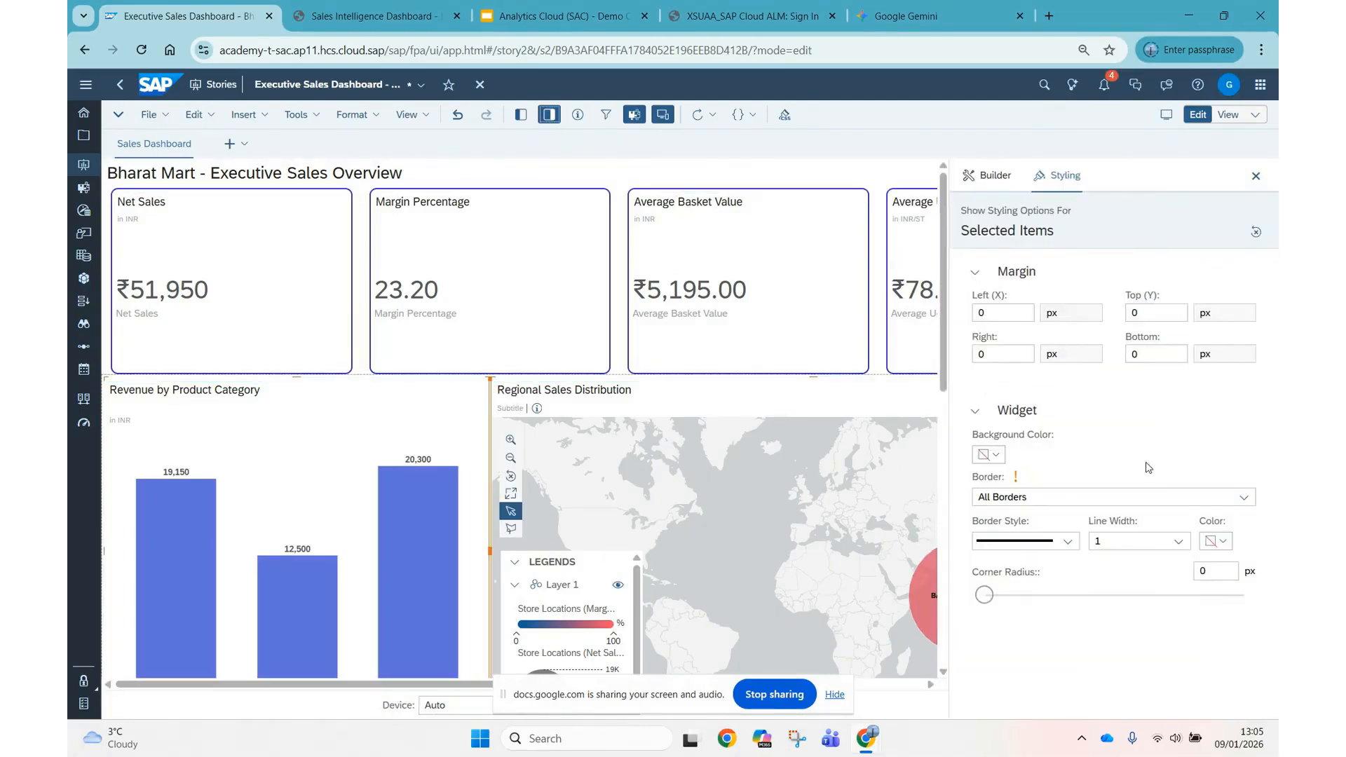
{"action": "left_click", "coordinate": [1245, 499]}
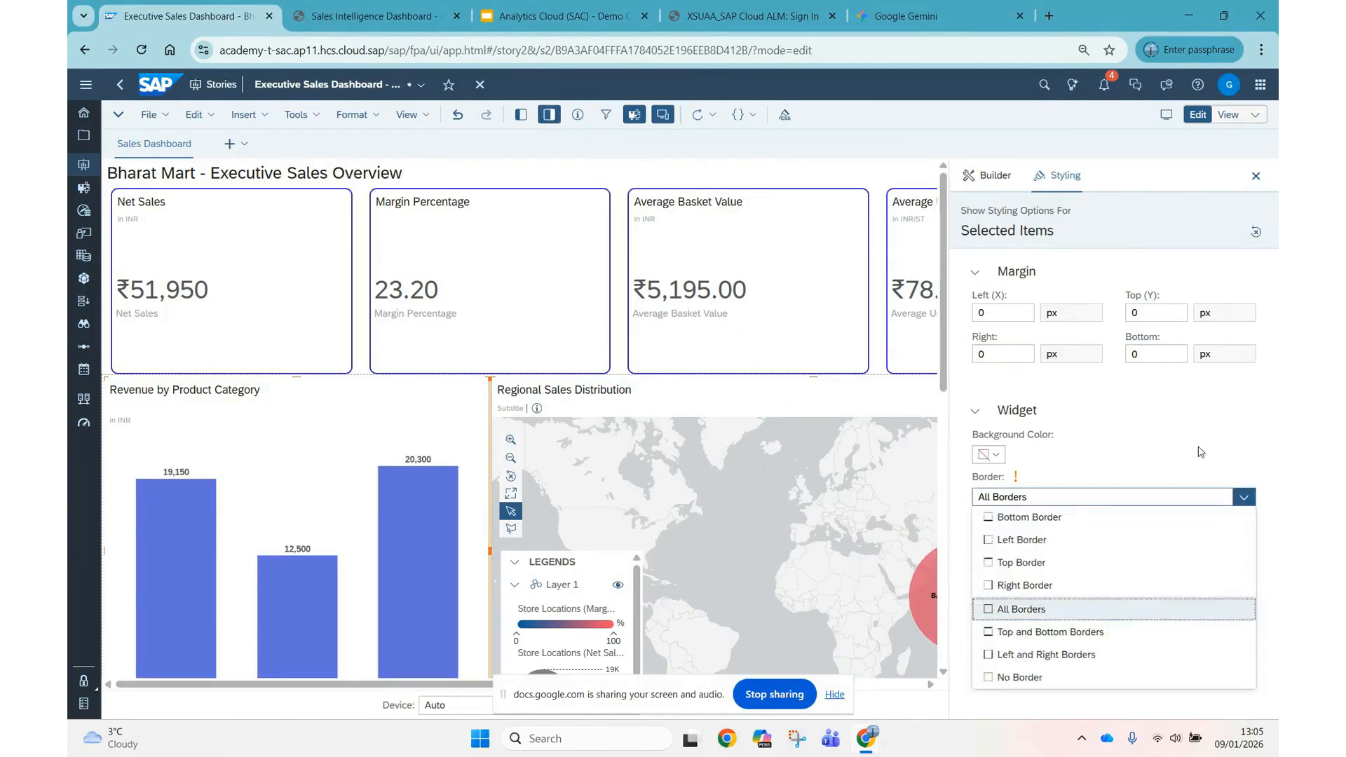
{"action": "left_click", "coordinate": [1021, 613]}
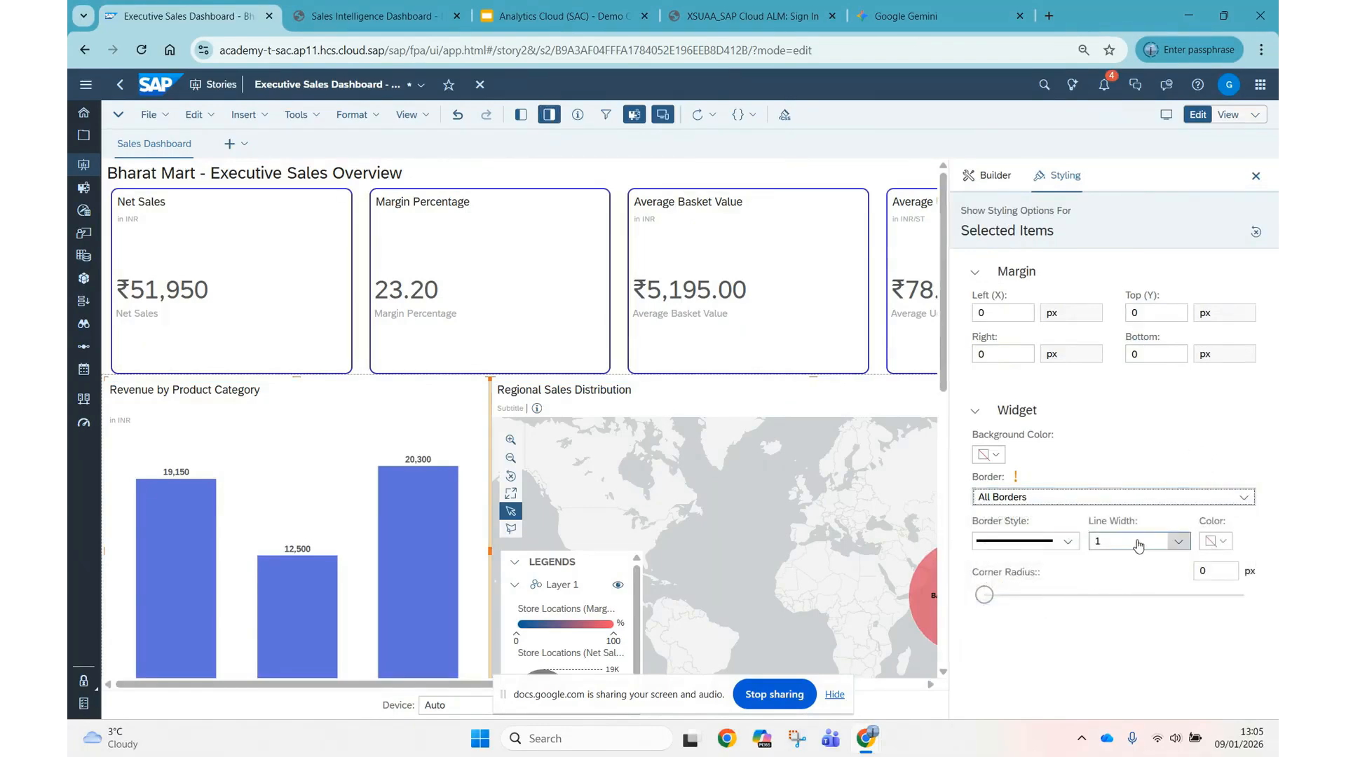
{"action": "left_click", "coordinate": [1175, 541]}
{"action": "left_click", "coordinate": [1118, 385]}
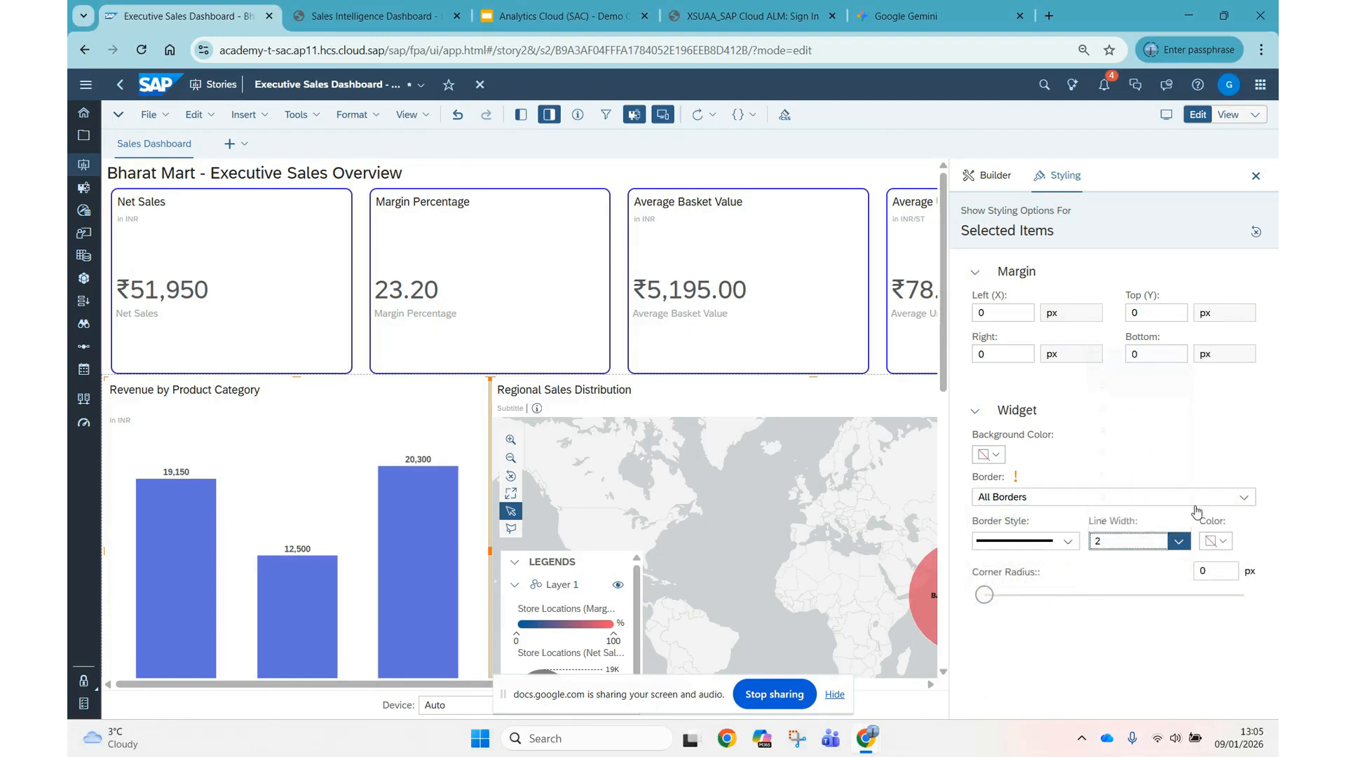
{"action": "left_click", "coordinate": [1215, 541]}
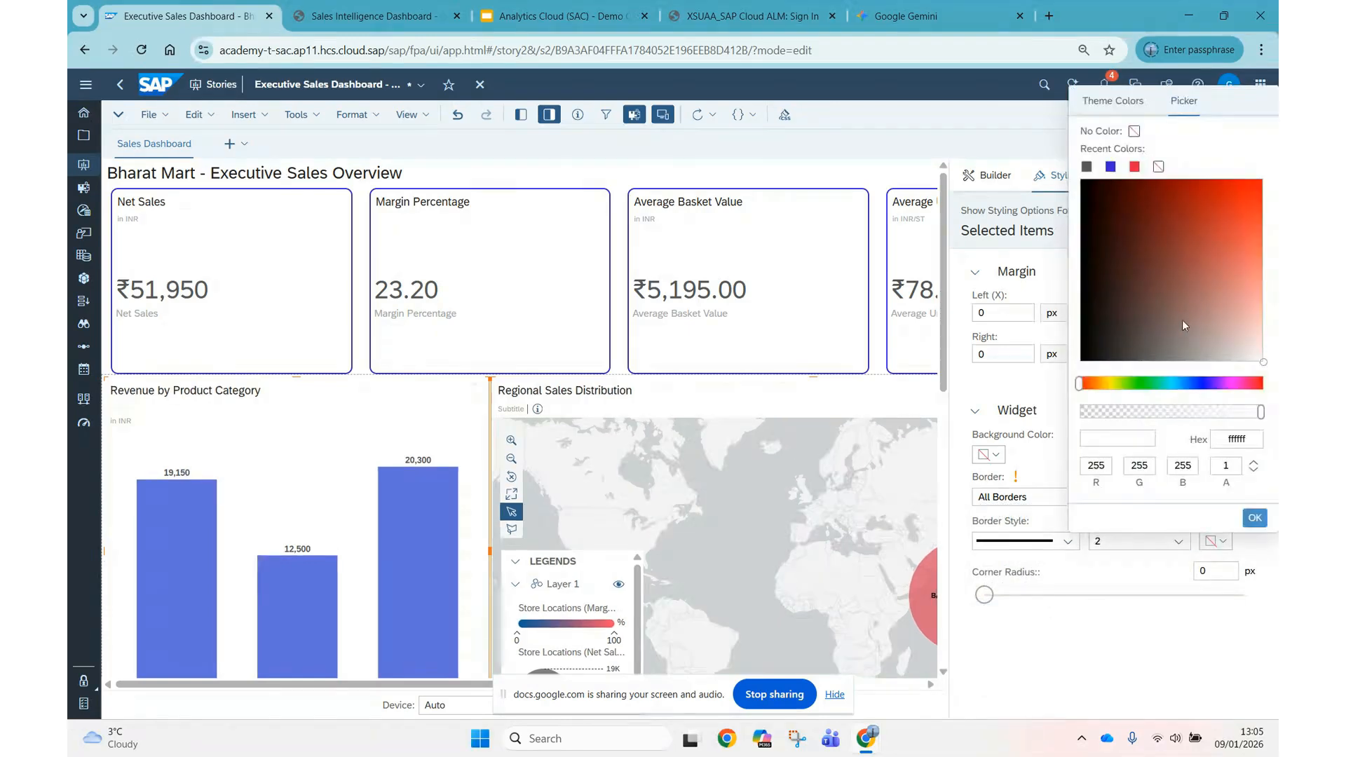
{"action": "left_click", "coordinate": [1110, 166]}
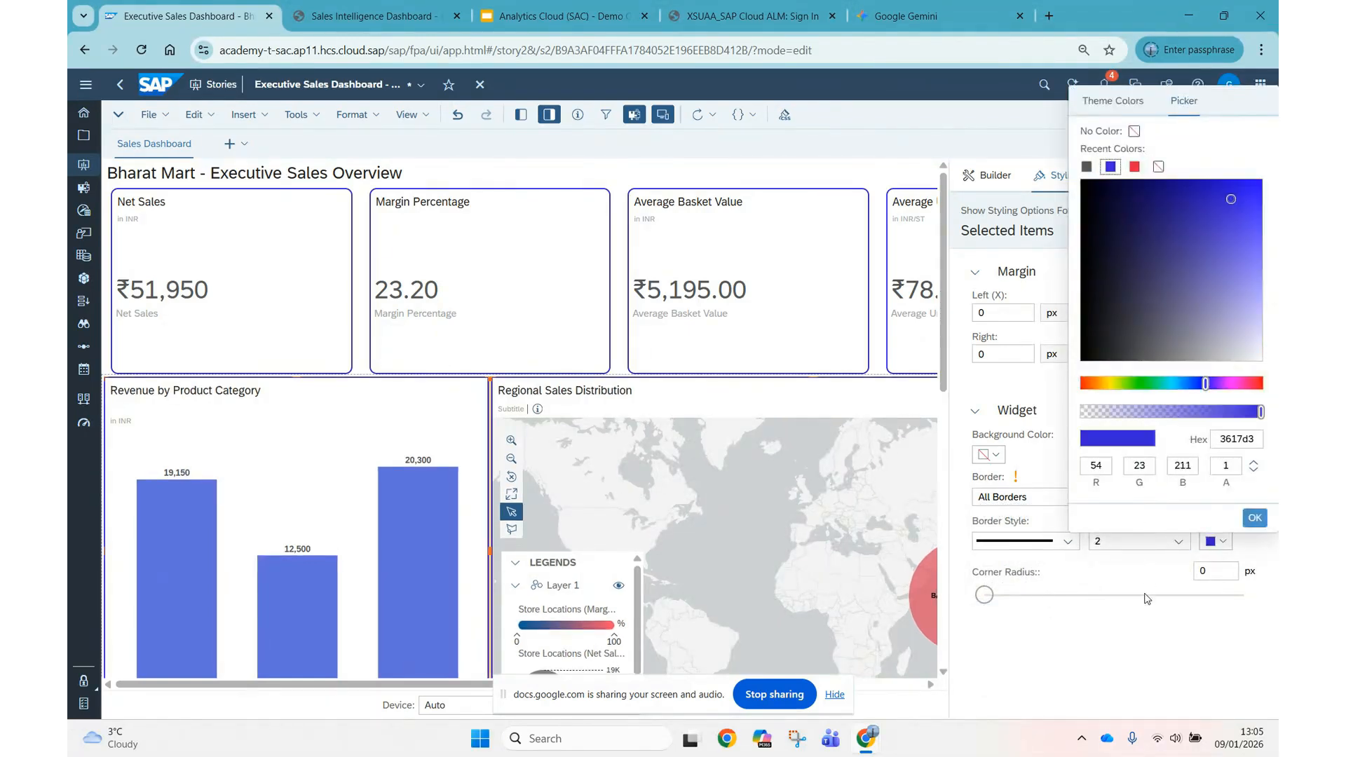
{"action": "left_click", "coordinate": [1098, 596]}
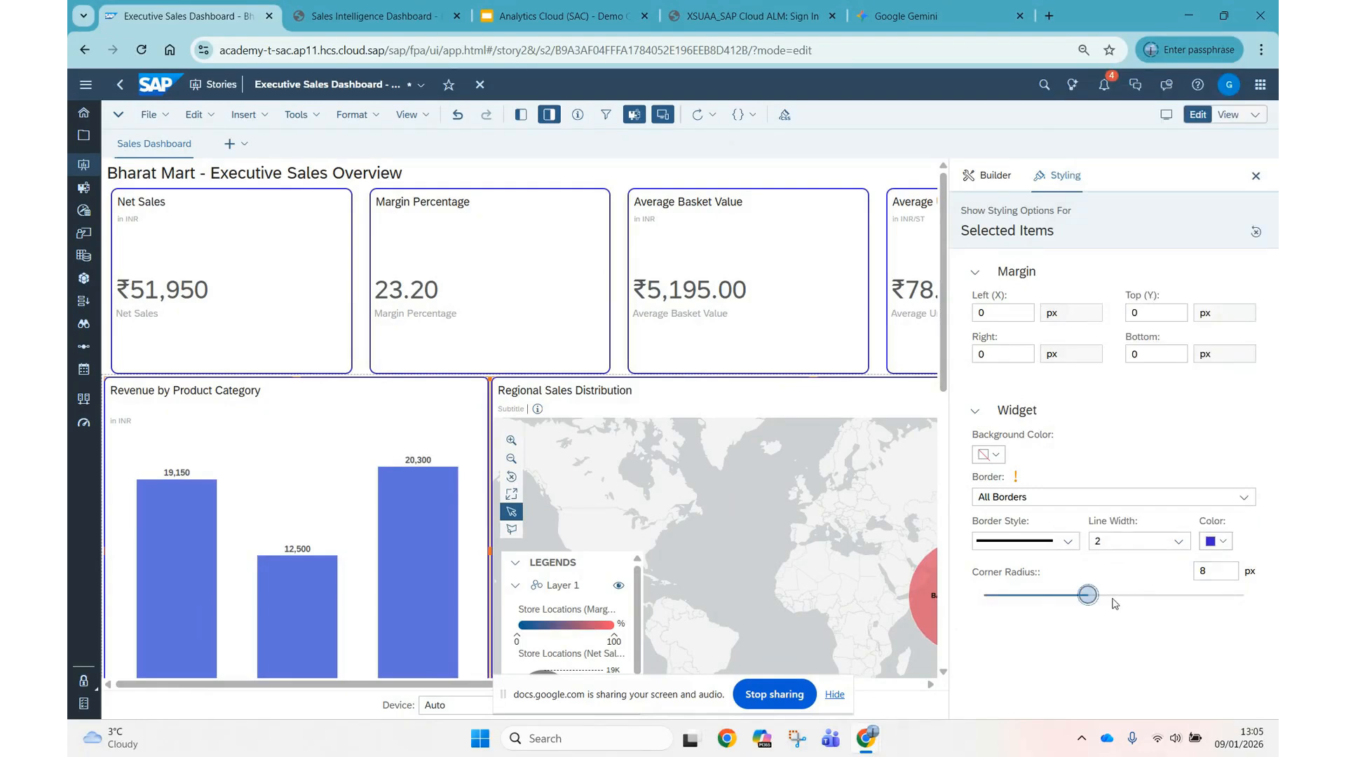
{"action": "left_click", "coordinate": [1114, 600]}
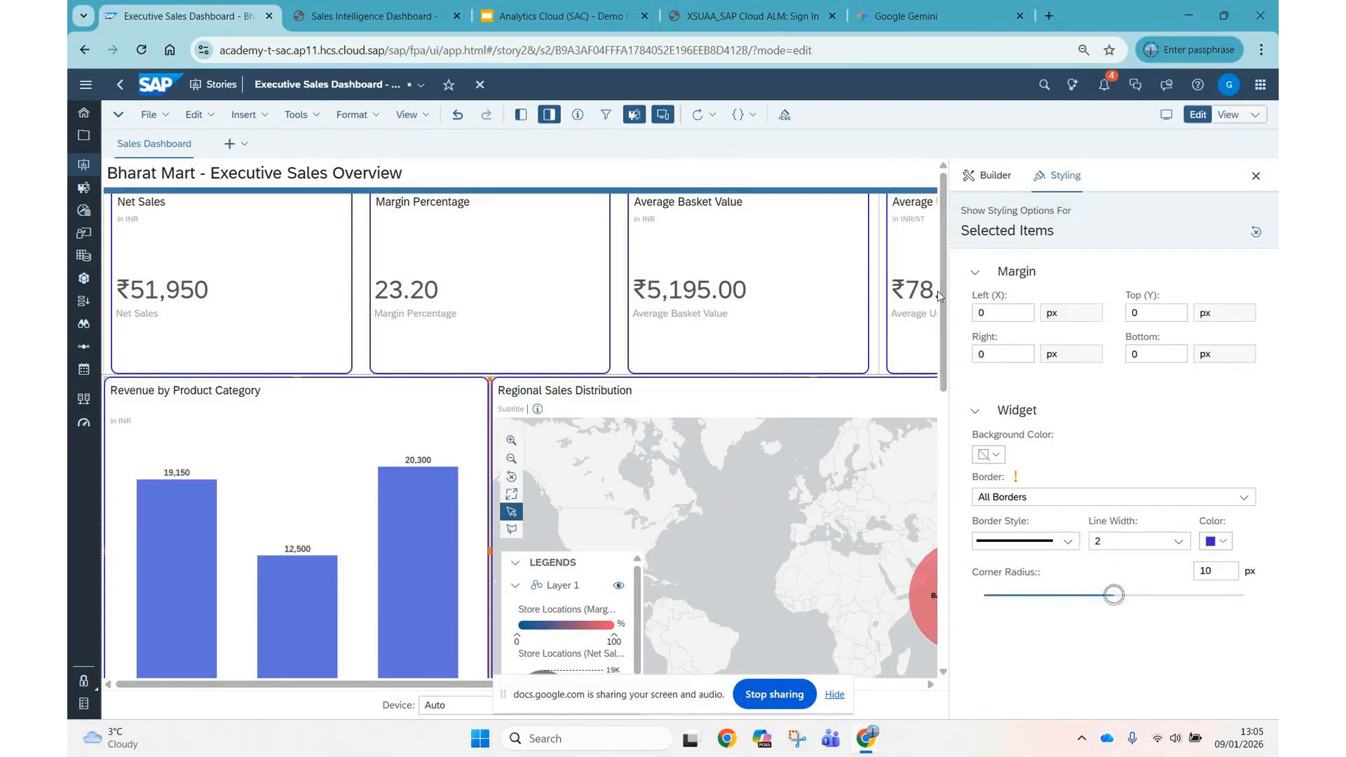
Give the COGS Total line chart and the Margin Percentage bubble chart All Borders, line width 2, blue 3617d3 and a 10 px corner radius.
{"action": "scroll", "coordinate": [464, 493], "scroll_direction": "down", "scroll_amount": 6}
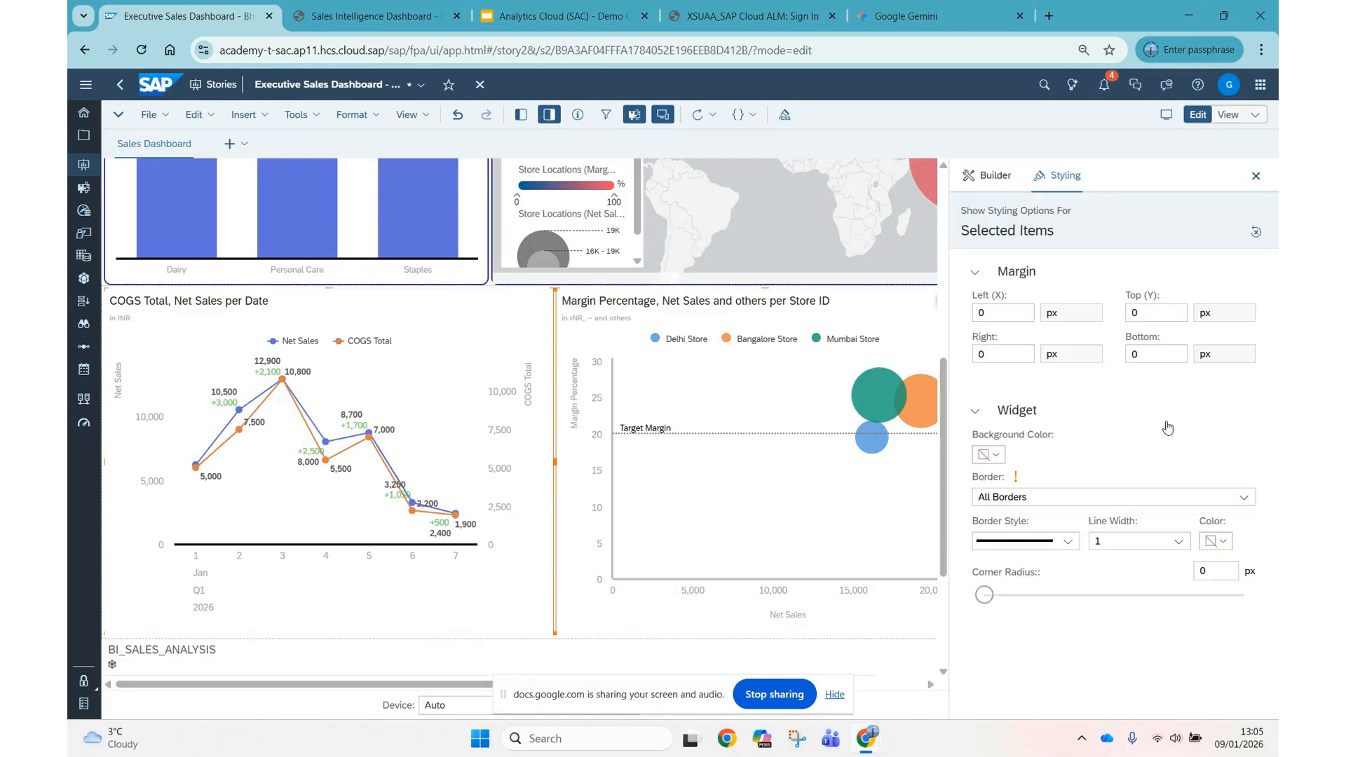
{"action": "left_click", "coordinate": [1175, 504]}
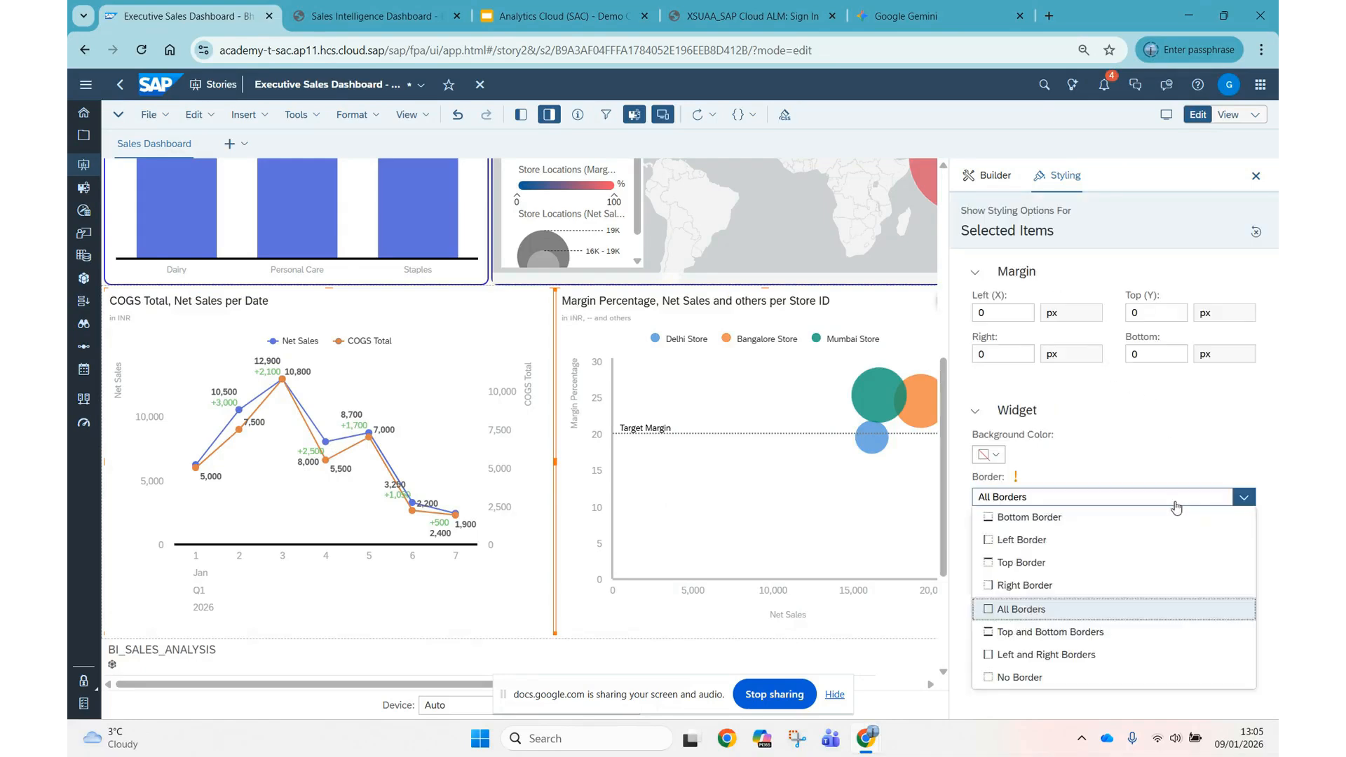
{"action": "left_click", "coordinate": [1029, 607]}
{"action": "left_click", "coordinate": [1179, 540]}
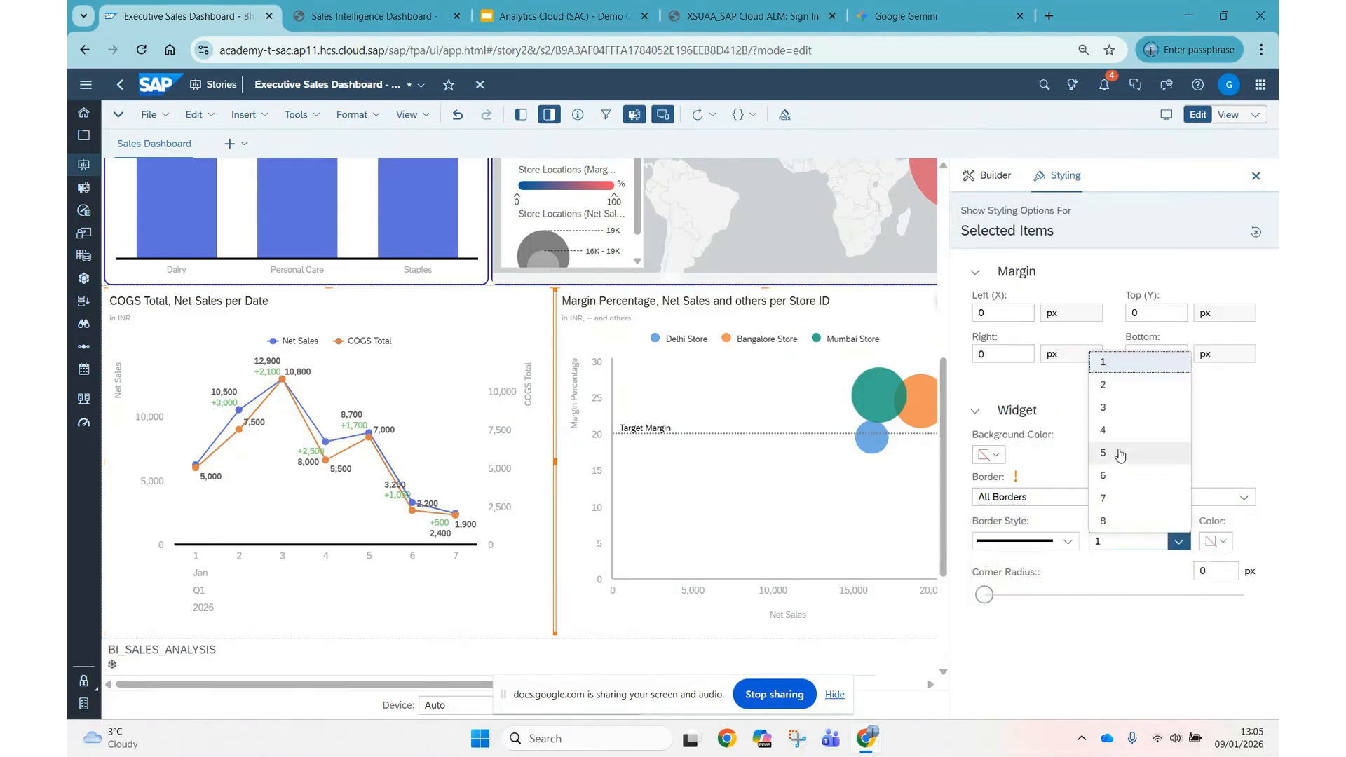
{"action": "left_click", "coordinate": [1114, 385]}
{"action": "left_click", "coordinate": [1216, 541]}
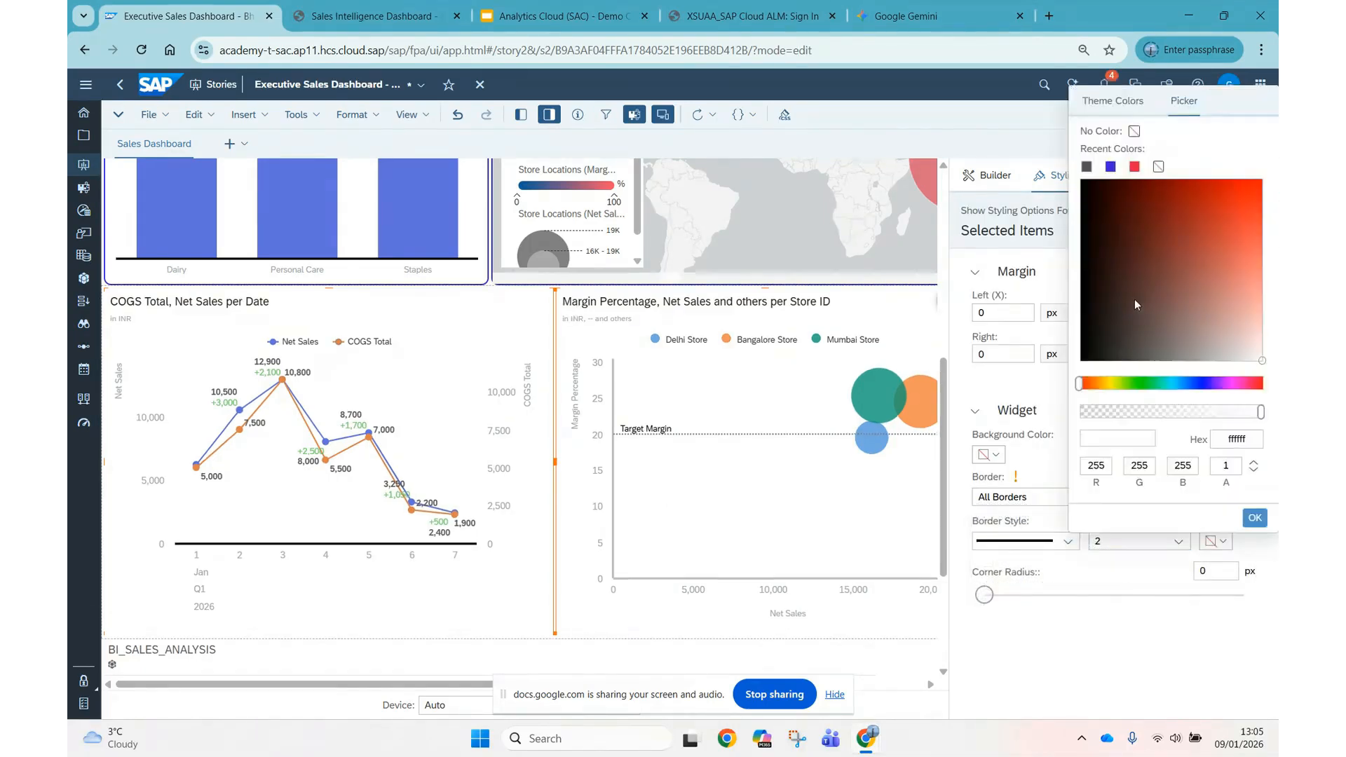
{"action": "left_click", "coordinate": [1110, 166]}
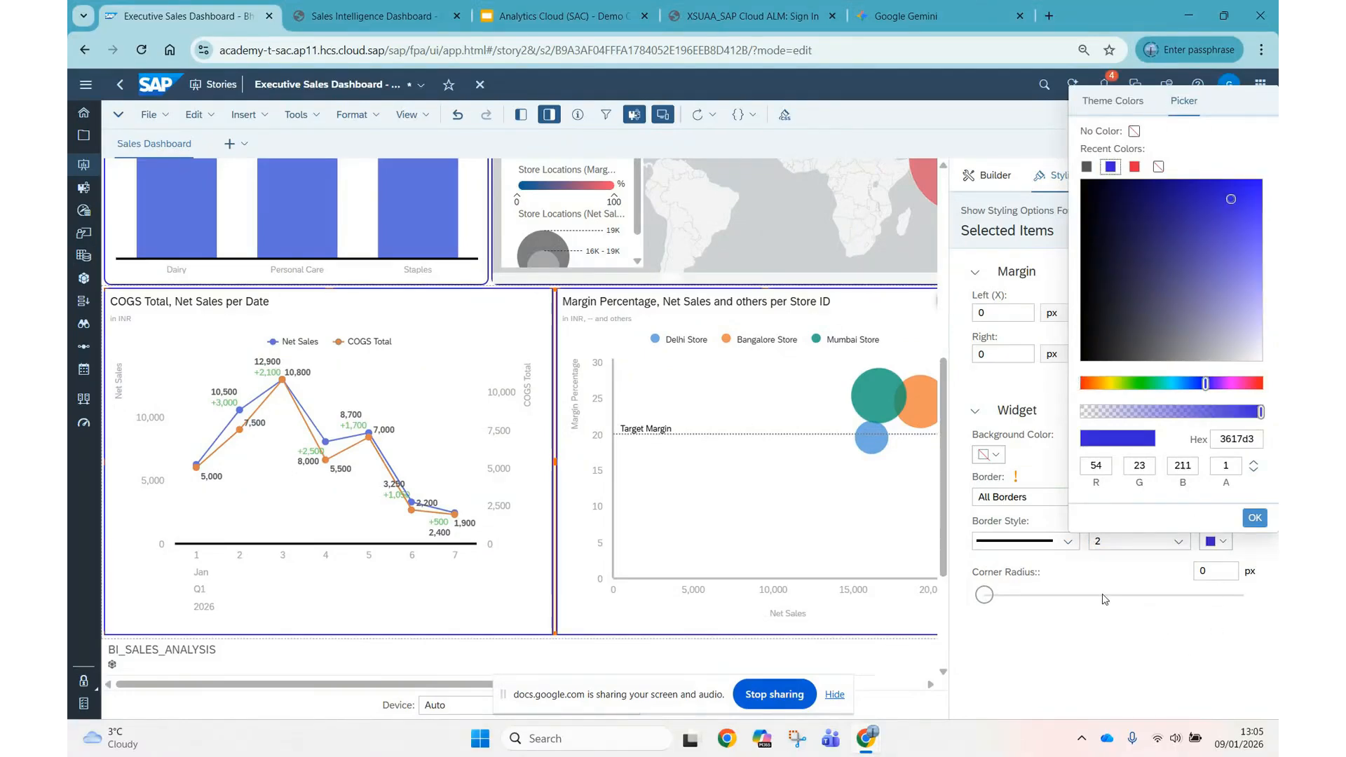
{"action": "left_click_drag", "start_coordinate": [1104, 599], "coordinate": [1114, 595]}
Review the styling sections available for the BI_SALES_ANALYSIS table, collapsing them, then close the styling options and return to the dashboard overview.
{"action": "scroll", "coordinate": [874, 574], "scroll_direction": "down", "scroll_amount": 3}
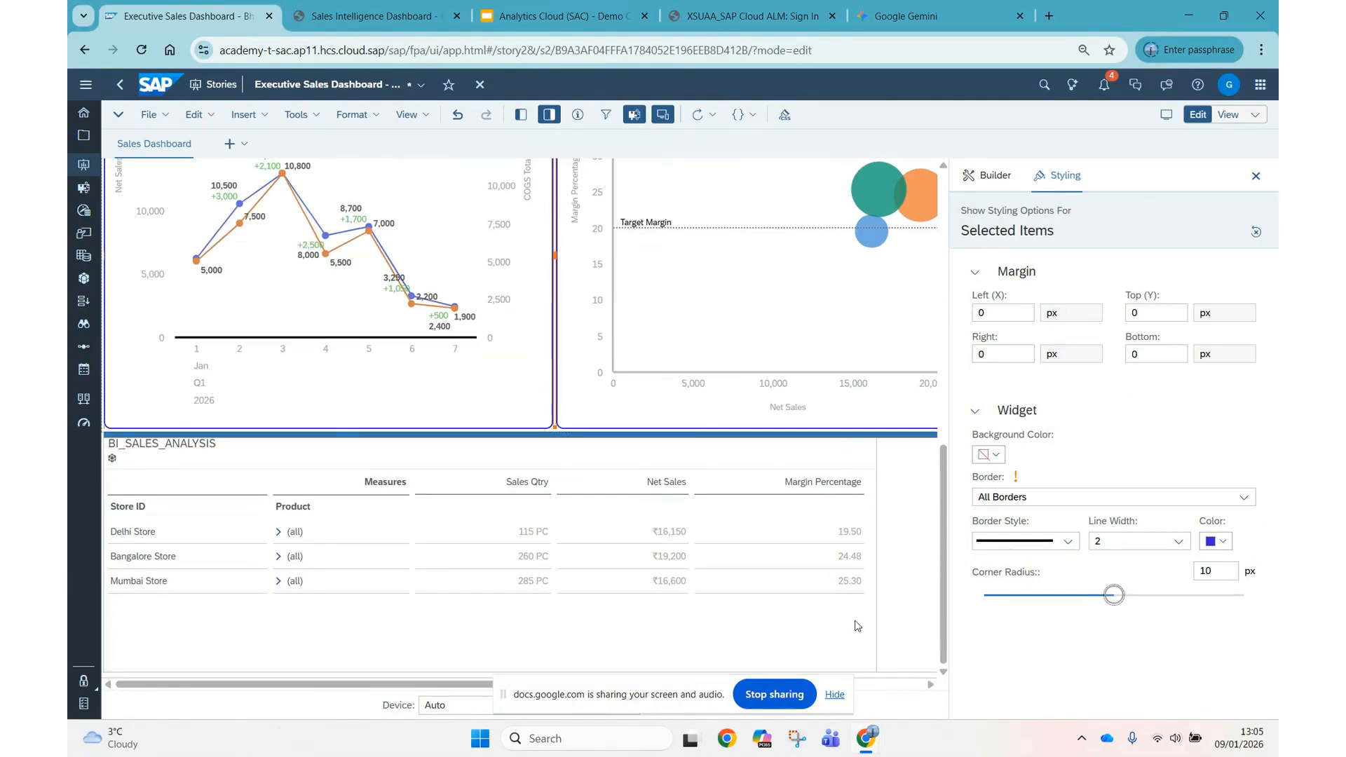
{"action": "left_click", "coordinate": [885, 626]}
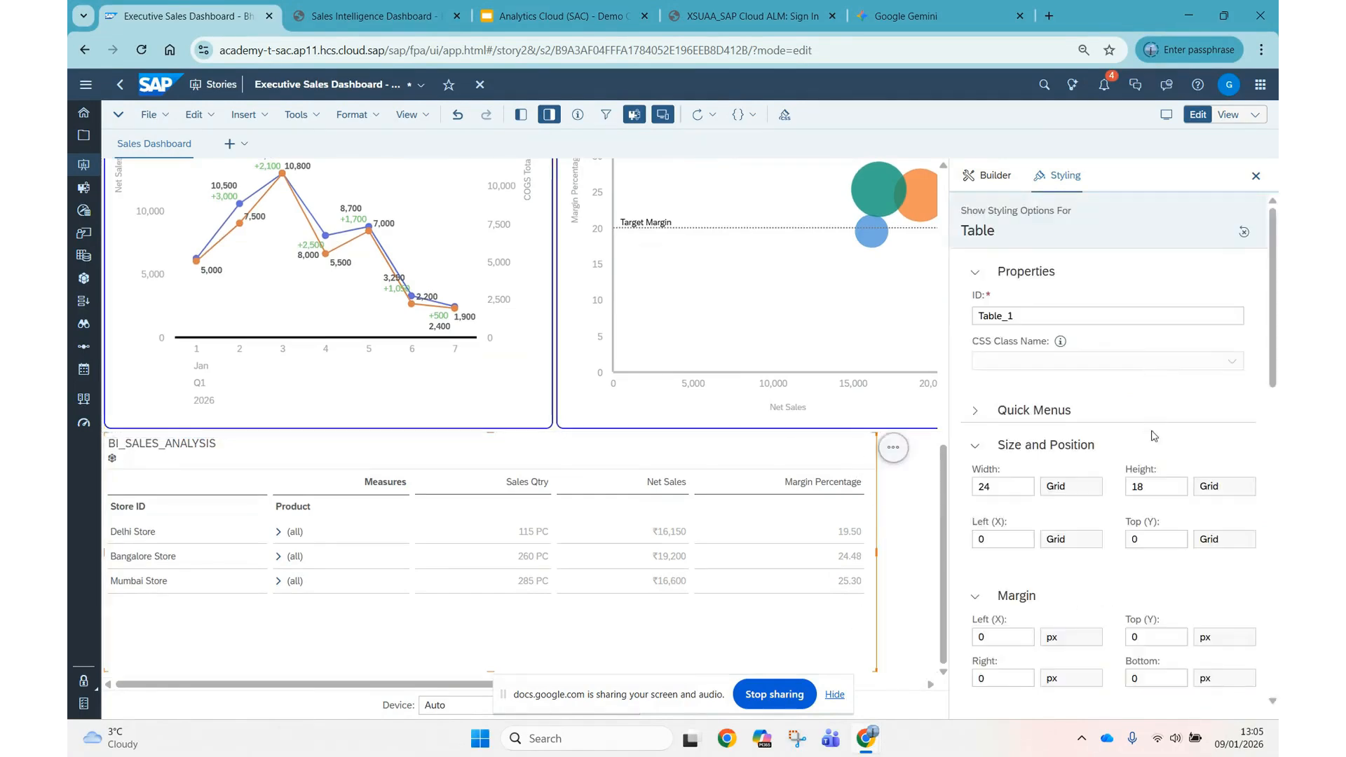
{"action": "left_click", "coordinate": [975, 446]}
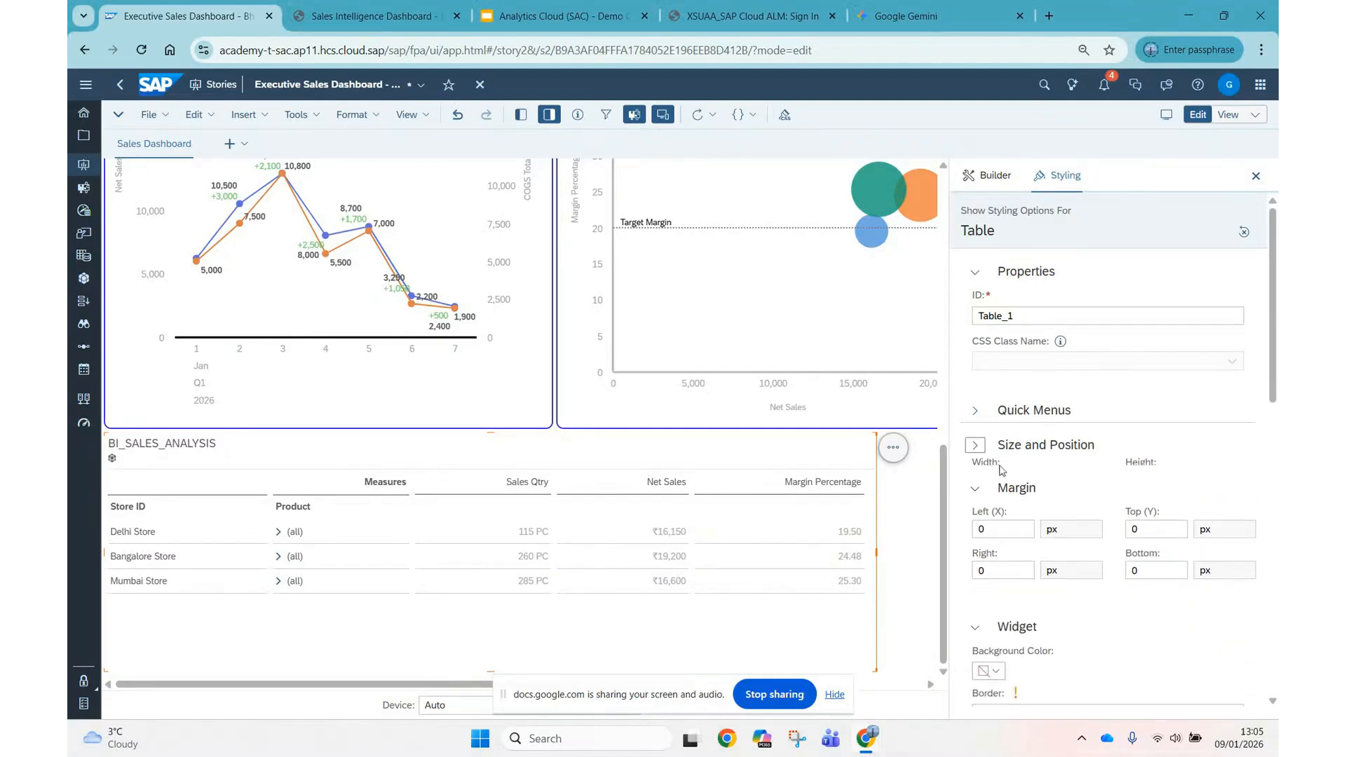
{"action": "left_click", "coordinate": [975, 480]}
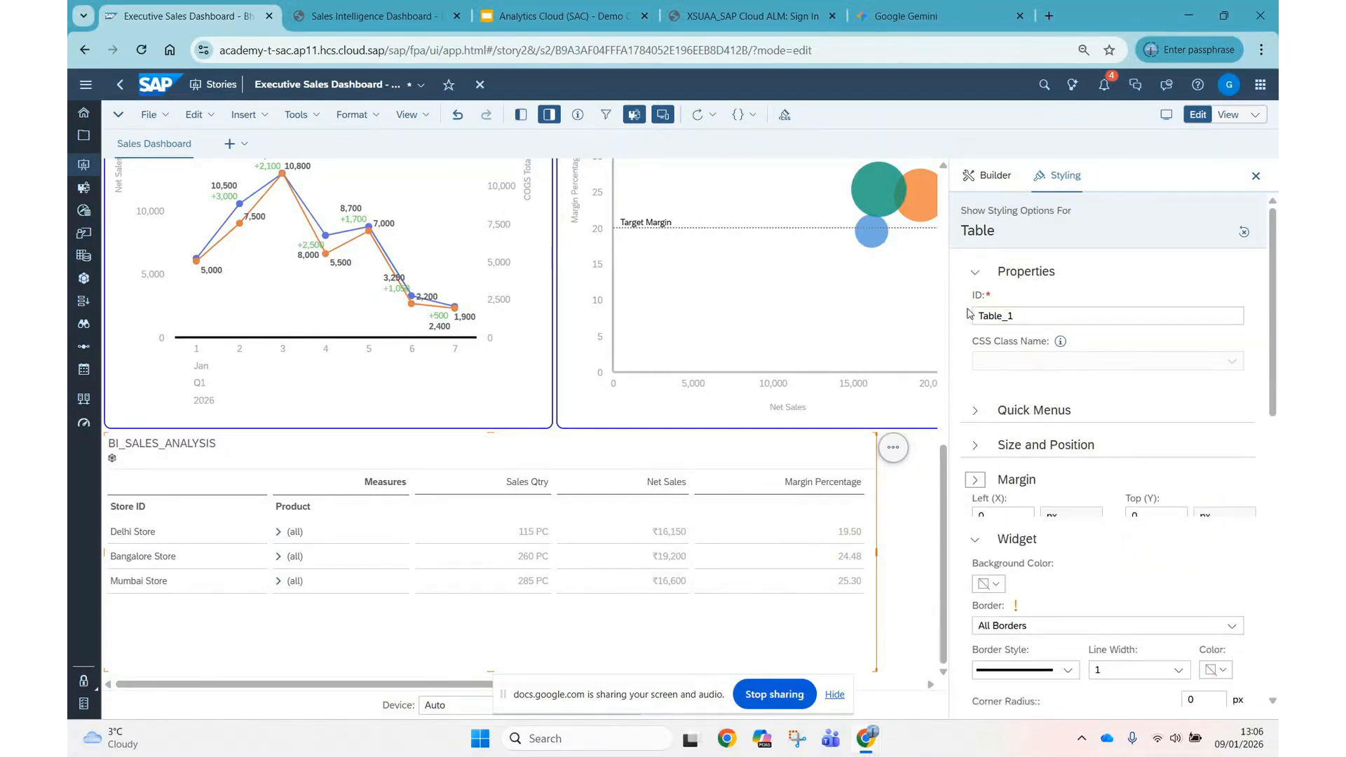
{"action": "left_click", "coordinate": [975, 272]}
{"action": "left_click", "coordinate": [975, 410]}
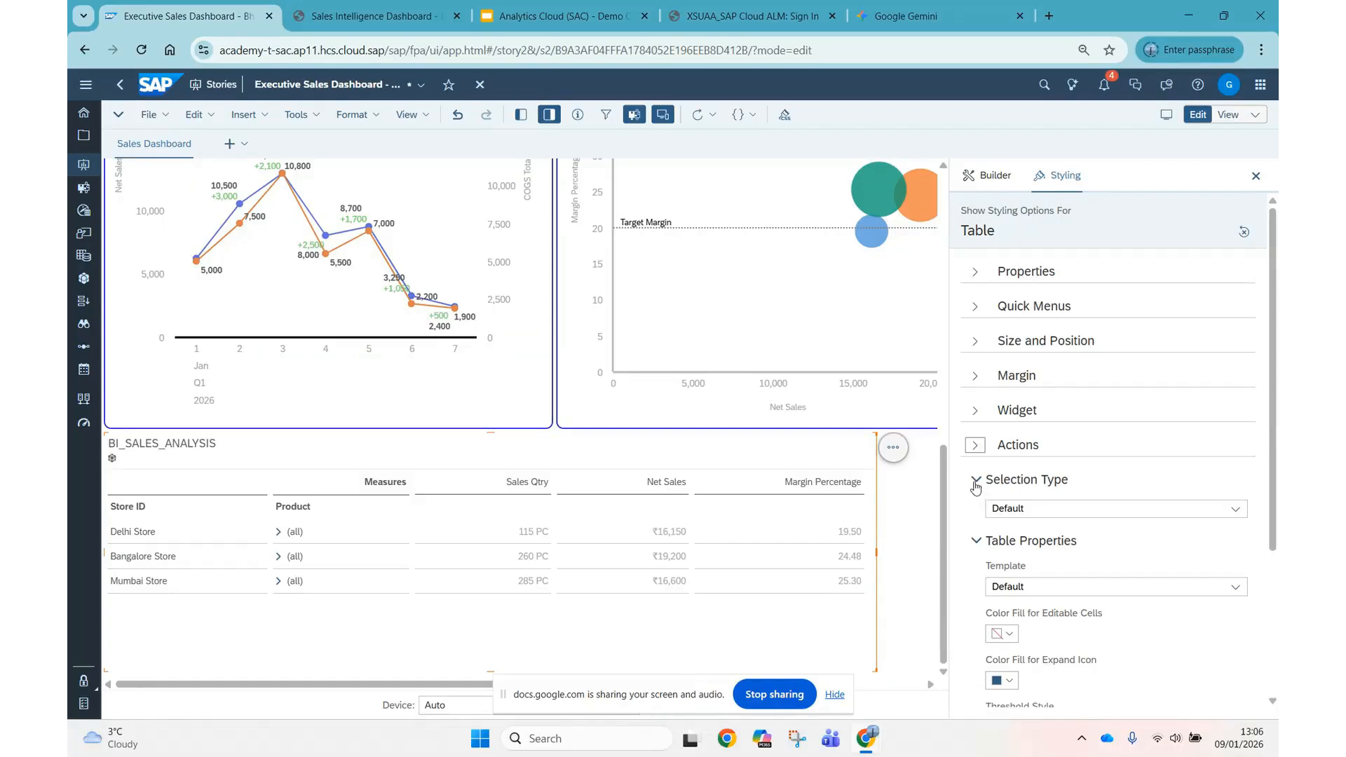
{"action": "left_click", "coordinate": [976, 482]}
{"action": "left_click", "coordinate": [976, 517]}
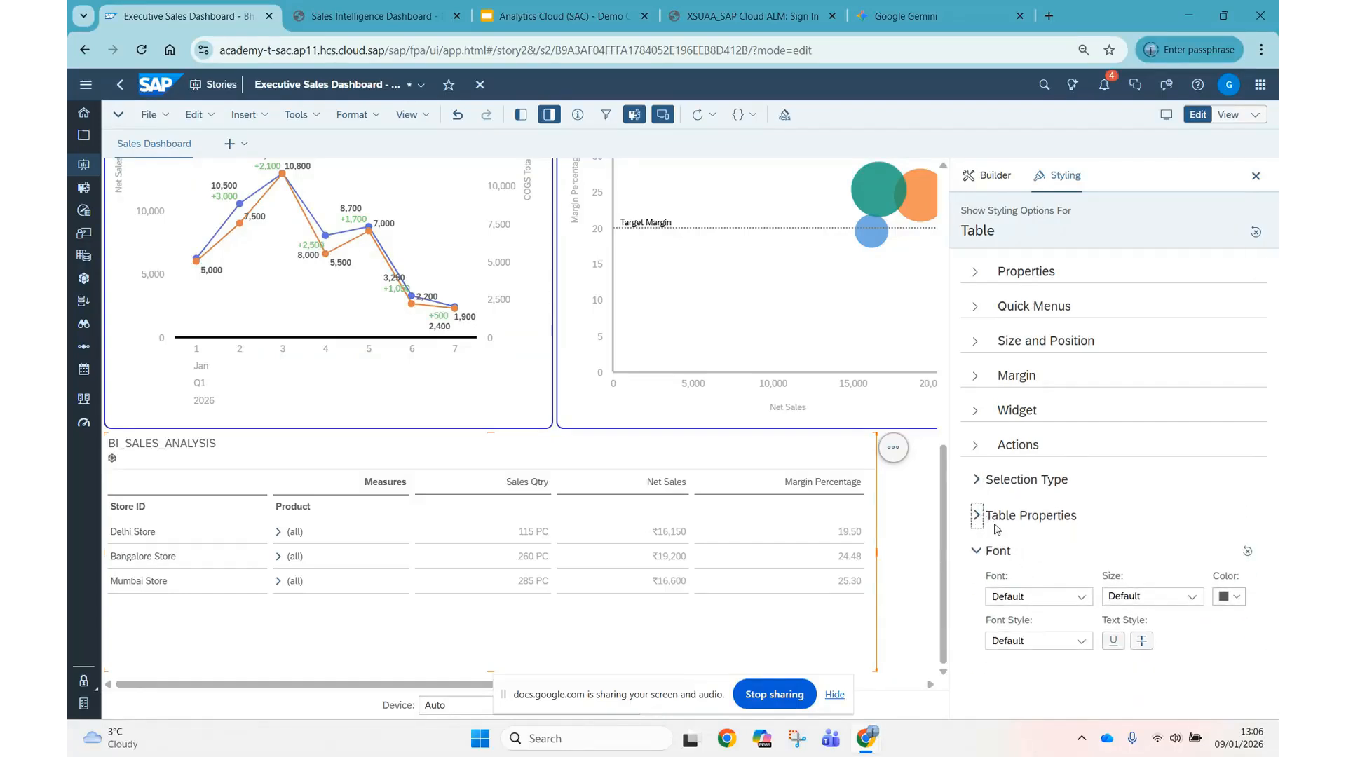
{"action": "left_click", "coordinate": [973, 554]}
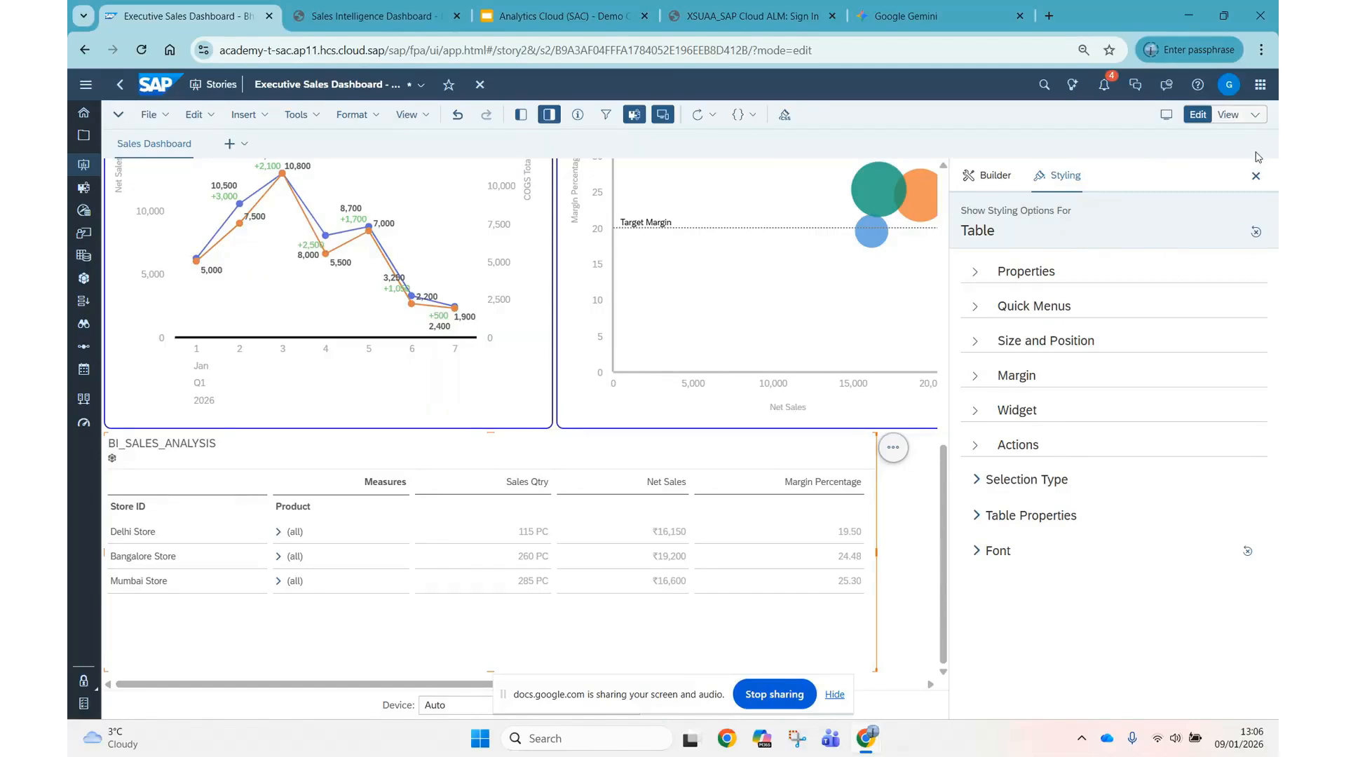
{"action": "left_click", "coordinate": [1256, 177]}
{"action": "scroll", "coordinate": [873, 429], "scroll_direction": "up", "scroll_amount": 5}
{"action": "scroll", "coordinate": [872, 429], "scroll_direction": "up", "scroll_amount": 3}
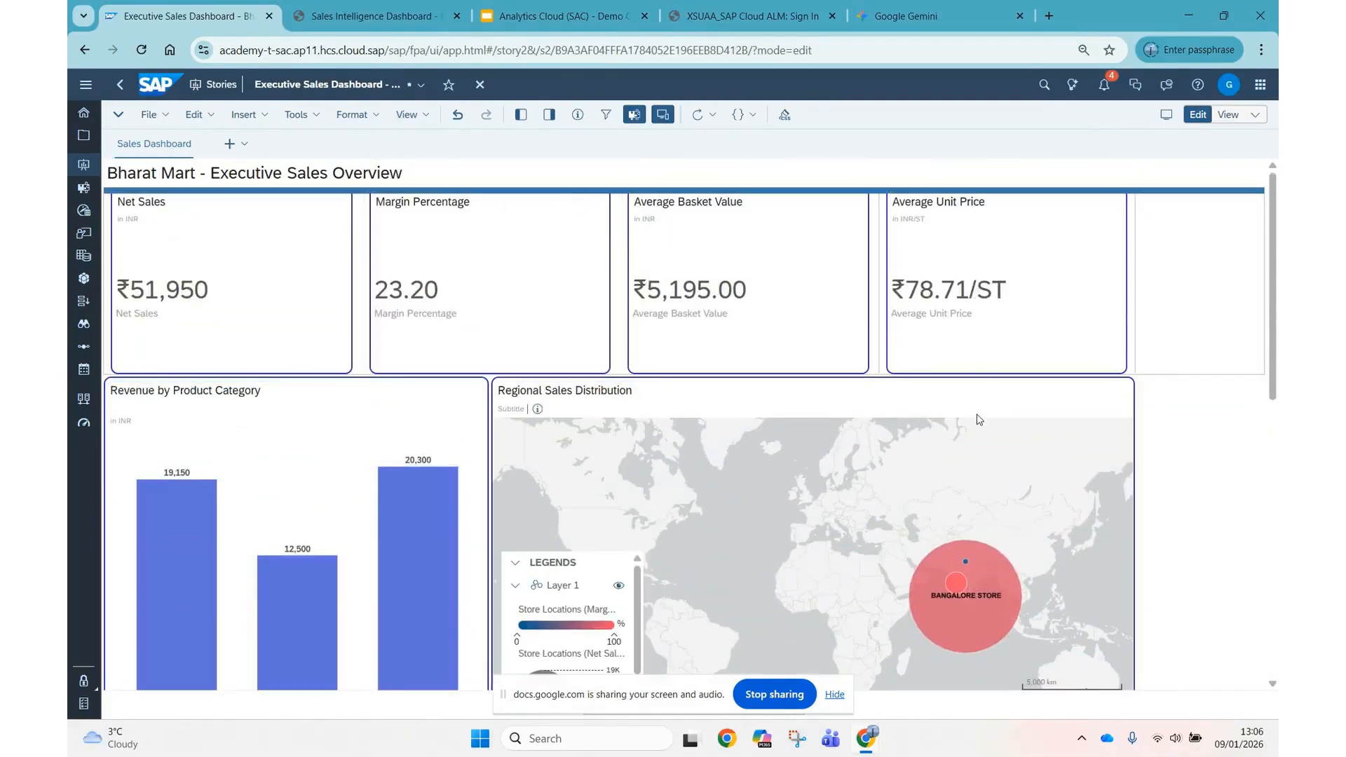
Give the Net Sales bars in the Revenue by Product Category chart a checkered pattern and the blue colour 1928d3.
{"action": "scroll", "coordinate": [1170, 415], "scroll_direction": "down", "scroll_amount": 3}
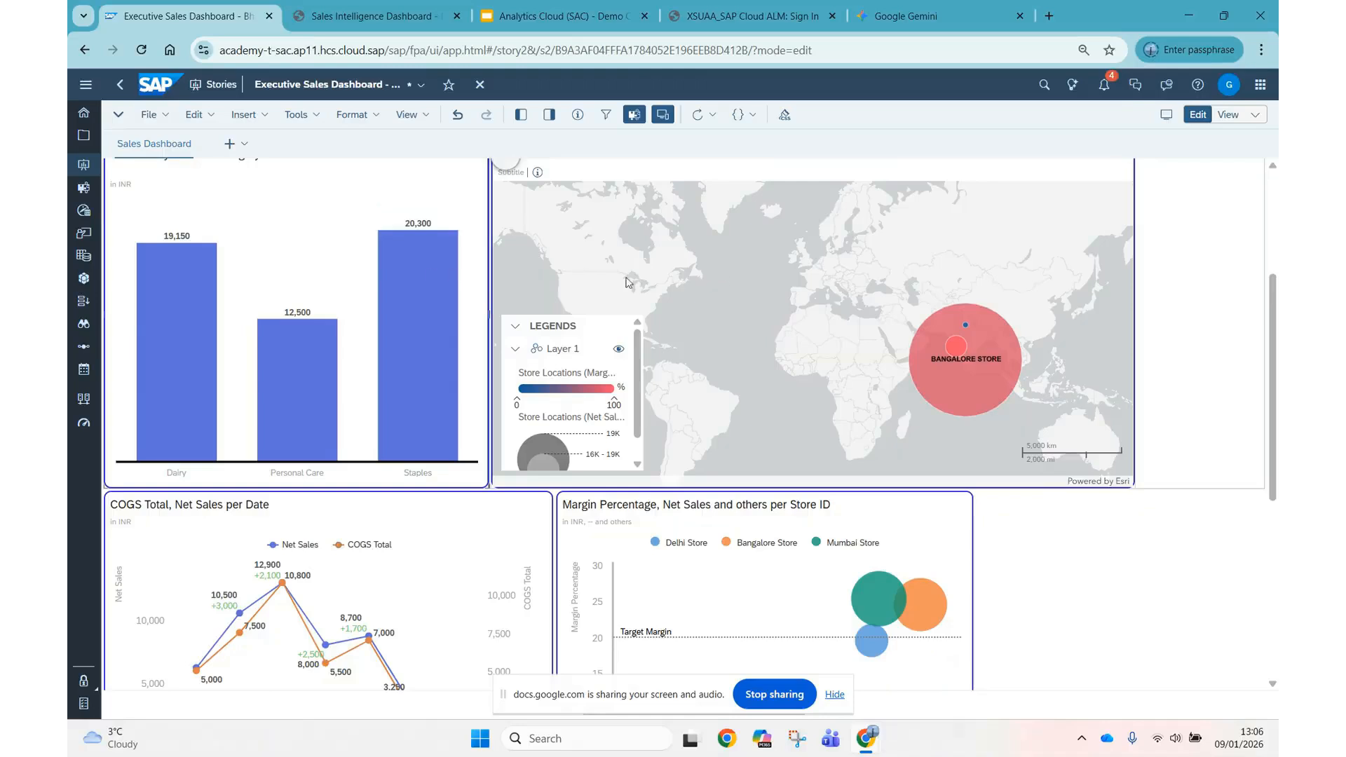
{"action": "scroll", "coordinate": [499, 270], "scroll_direction": "up", "scroll_amount": 2}
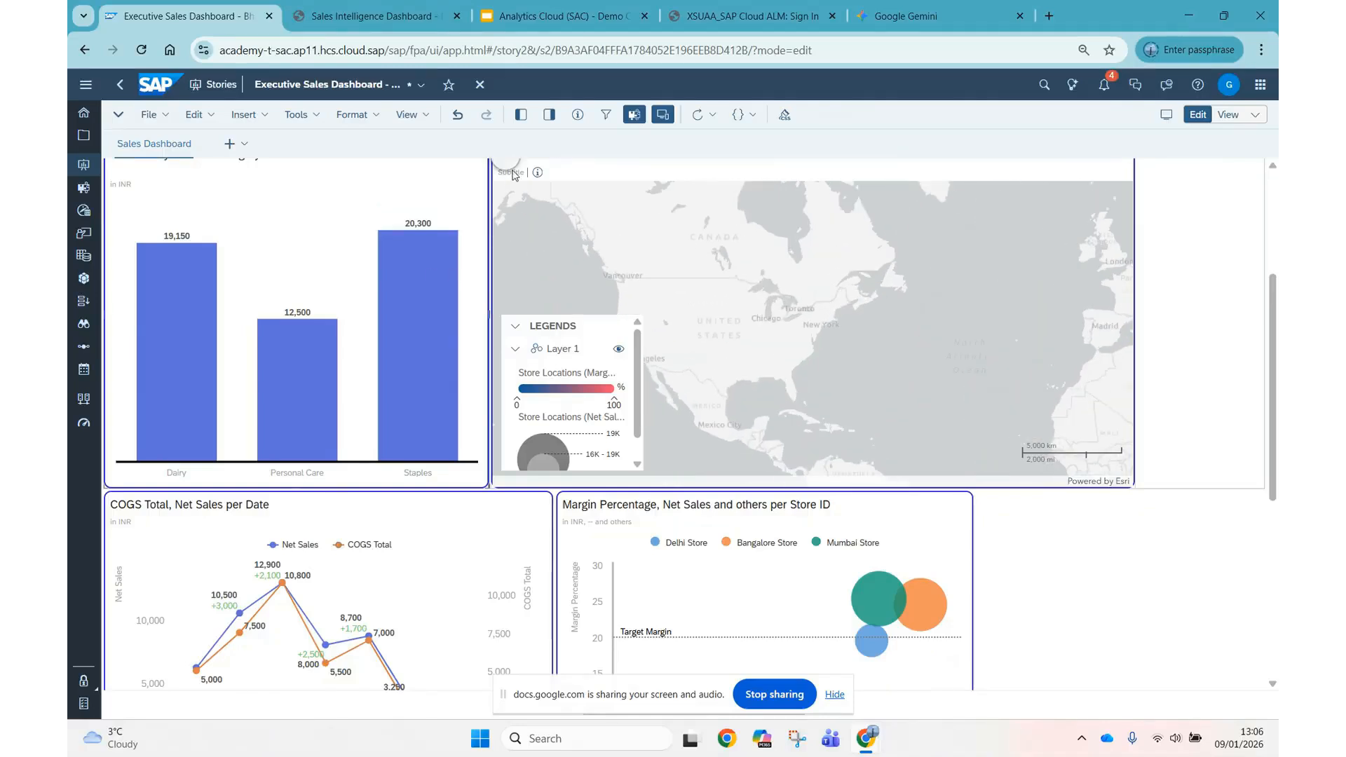
{"action": "left_click", "coordinate": [520, 114]}
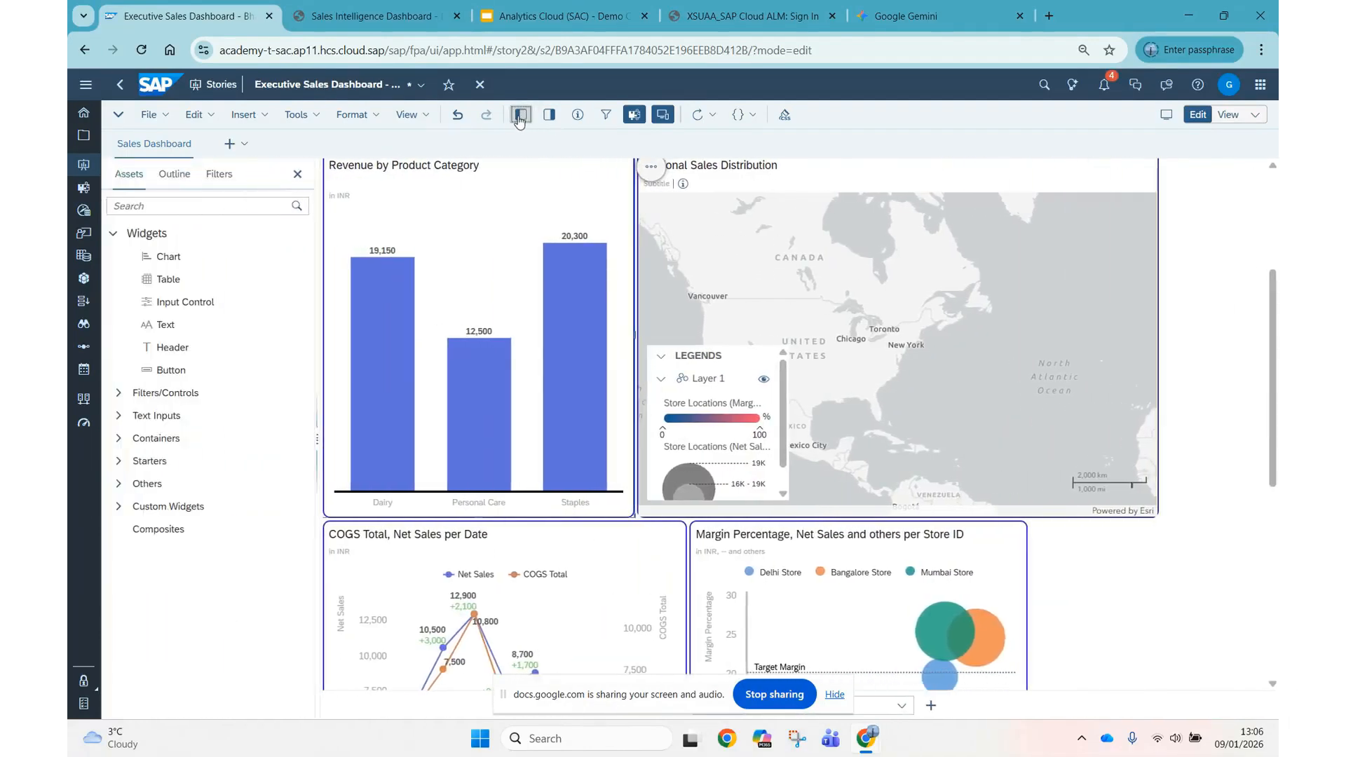
{"action": "left_click", "coordinate": [546, 117]}
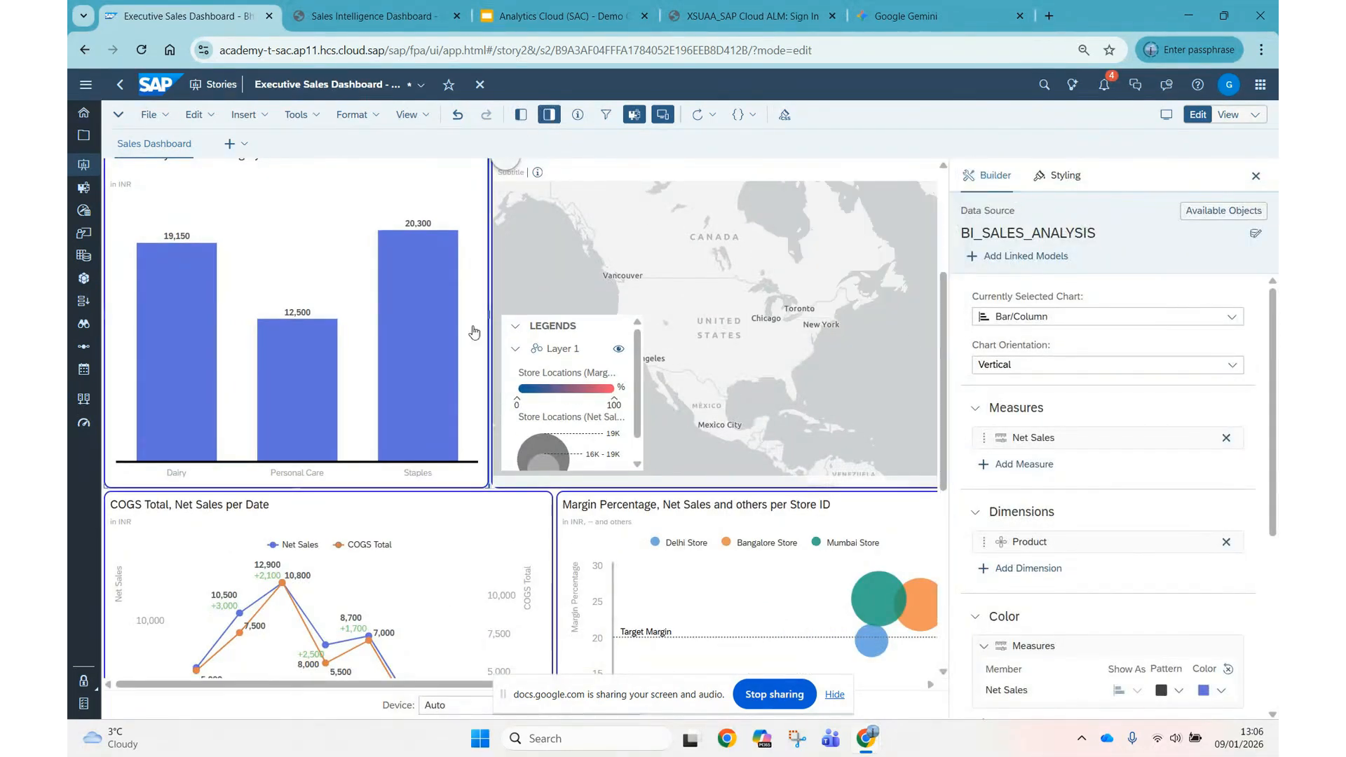
{"action": "scroll", "coordinate": [279, 304], "scroll_direction": "up", "scroll_amount": 2}
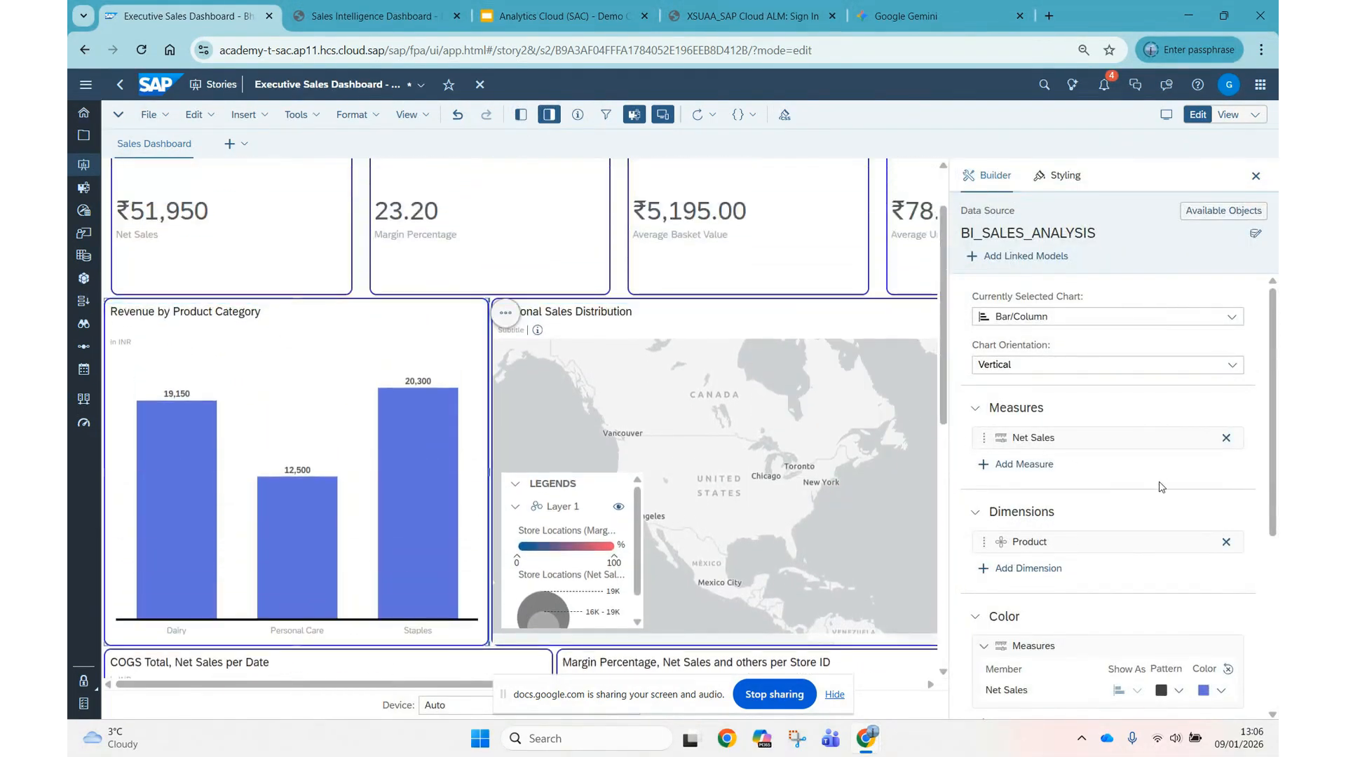
{"action": "scroll", "coordinate": [1121, 494], "scroll_direction": "down", "scroll_amount": 2}
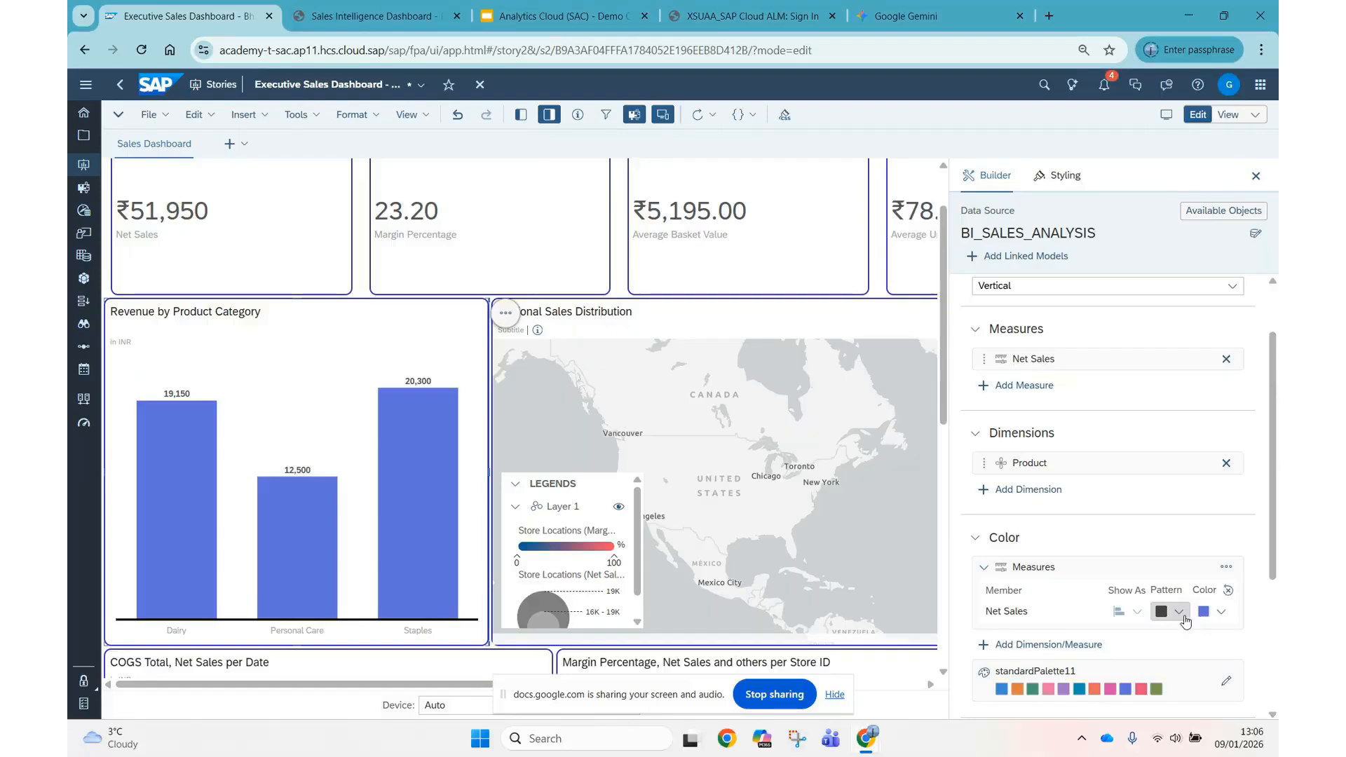
{"action": "left_click", "coordinate": [1181, 612]}
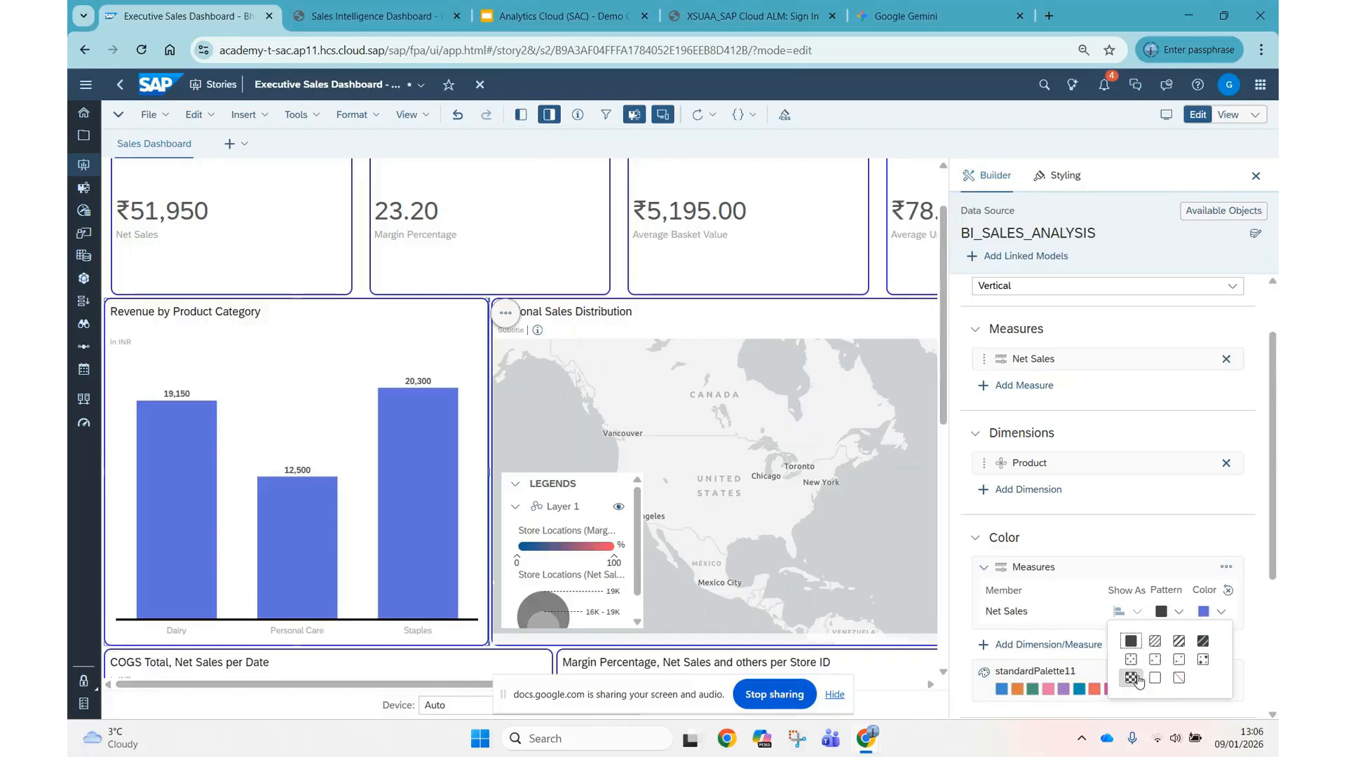
{"action": "left_click", "coordinate": [1221, 611]}
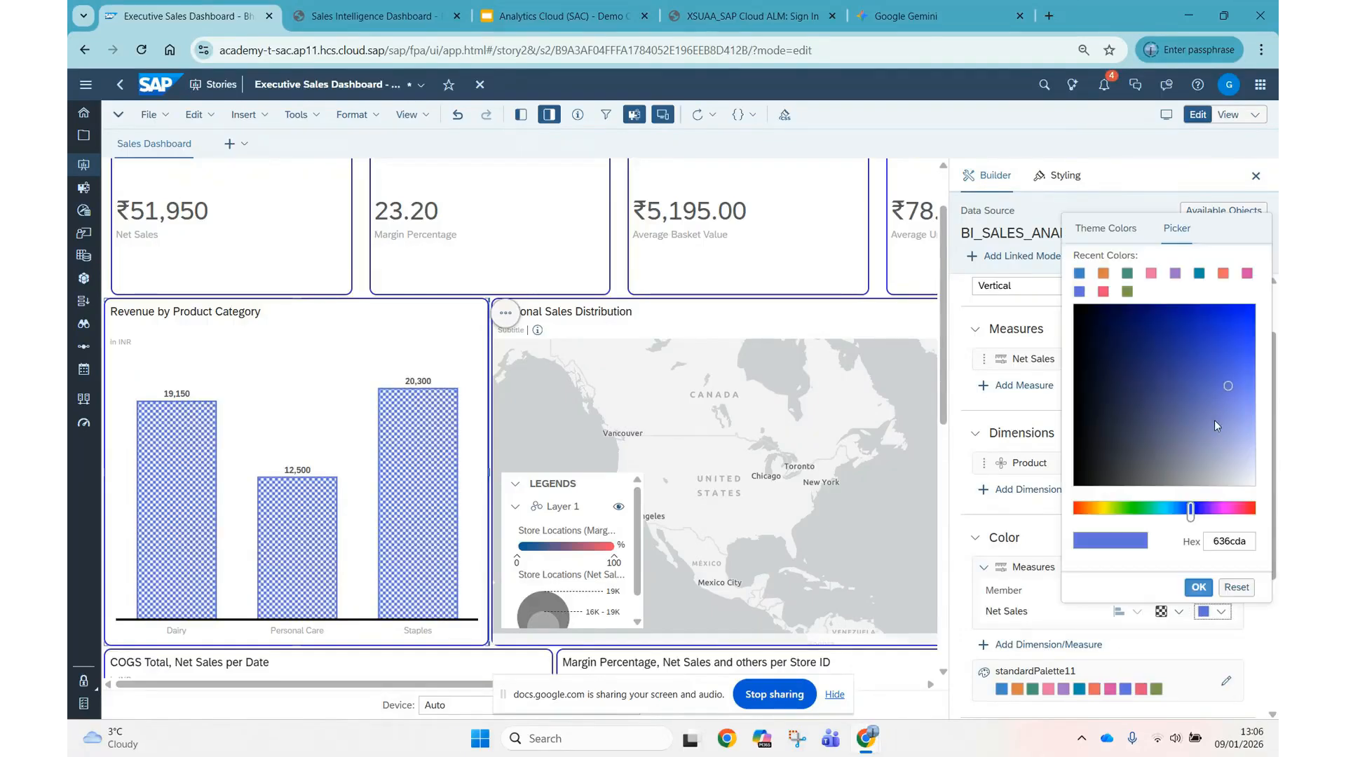
{"action": "left_click", "coordinate": [1225, 331]}
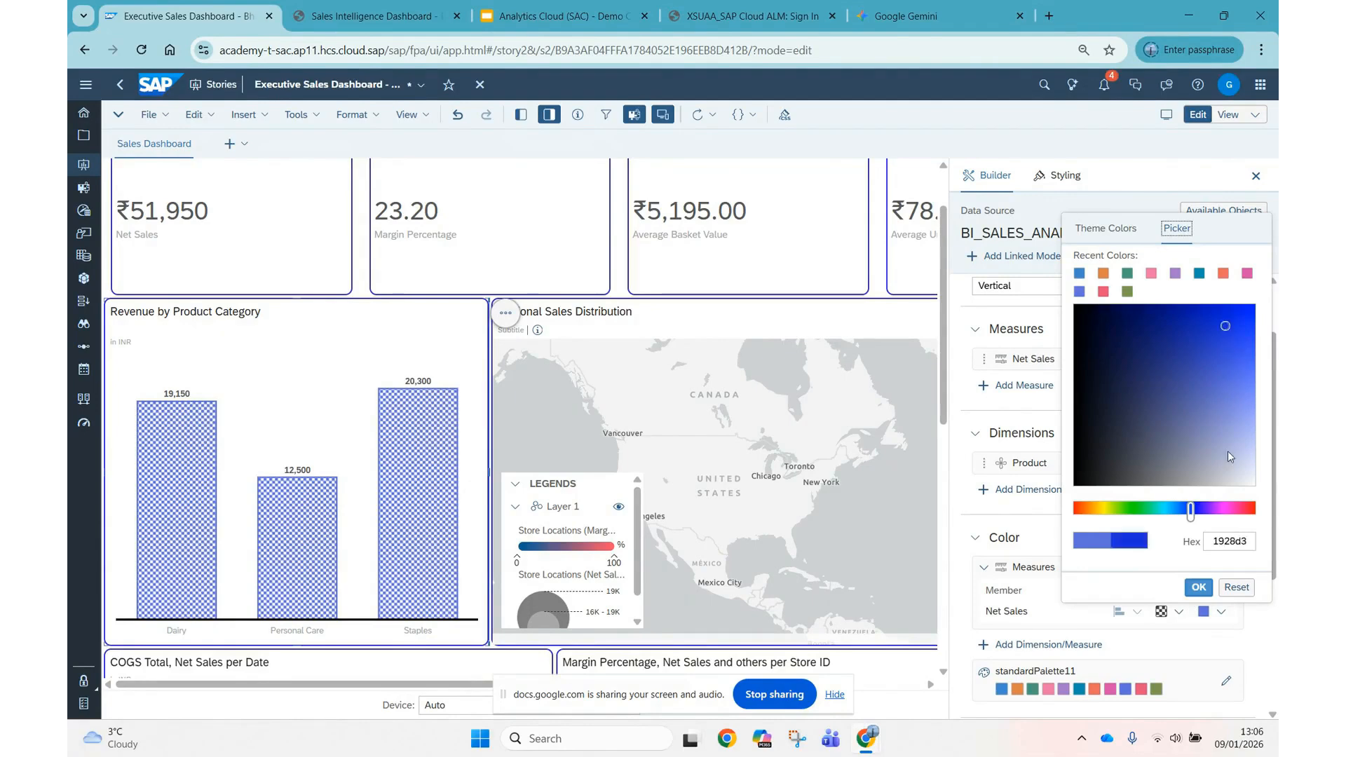
{"action": "left_click", "coordinate": [1199, 588]}
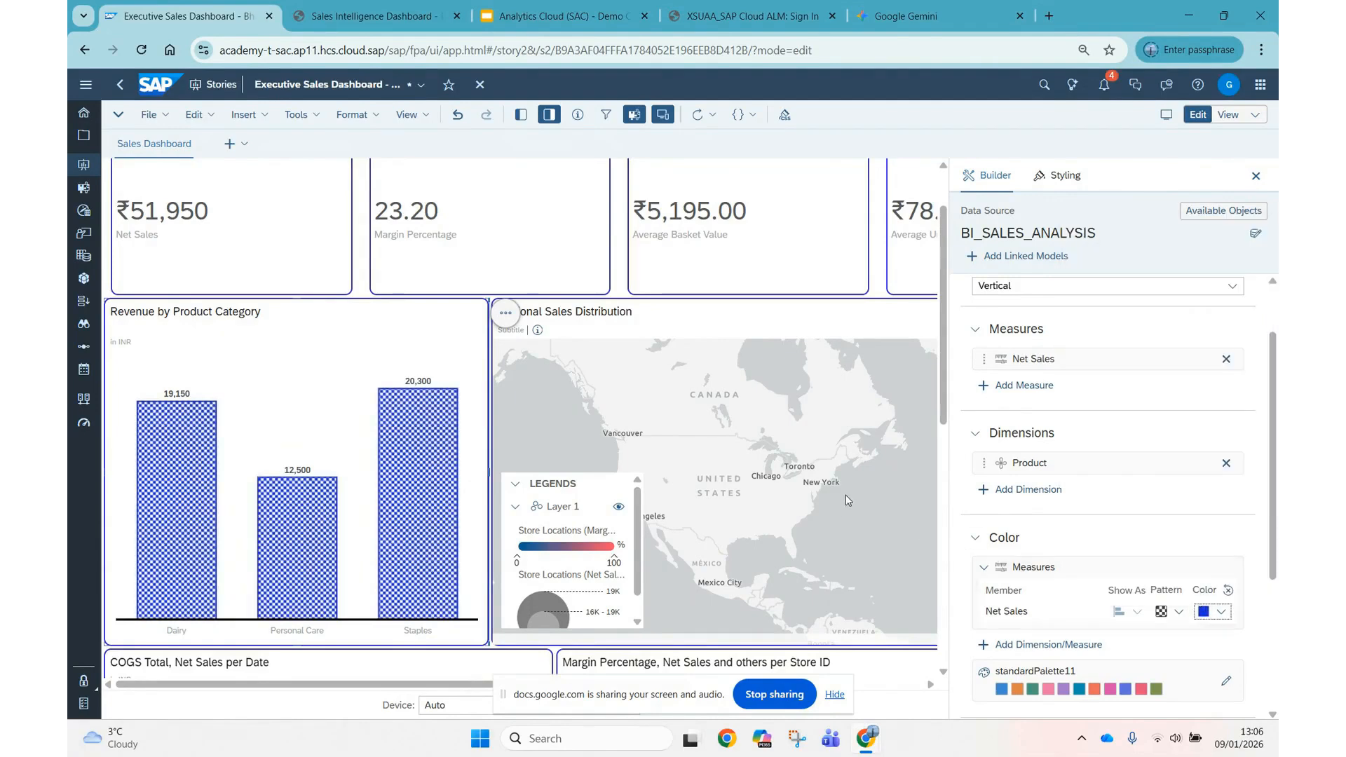
Open Layer 1 of the Regional Sales Distribution map for editing and examine its layer types and Store Locations options.
{"action": "left_click", "coordinate": [877, 438]}
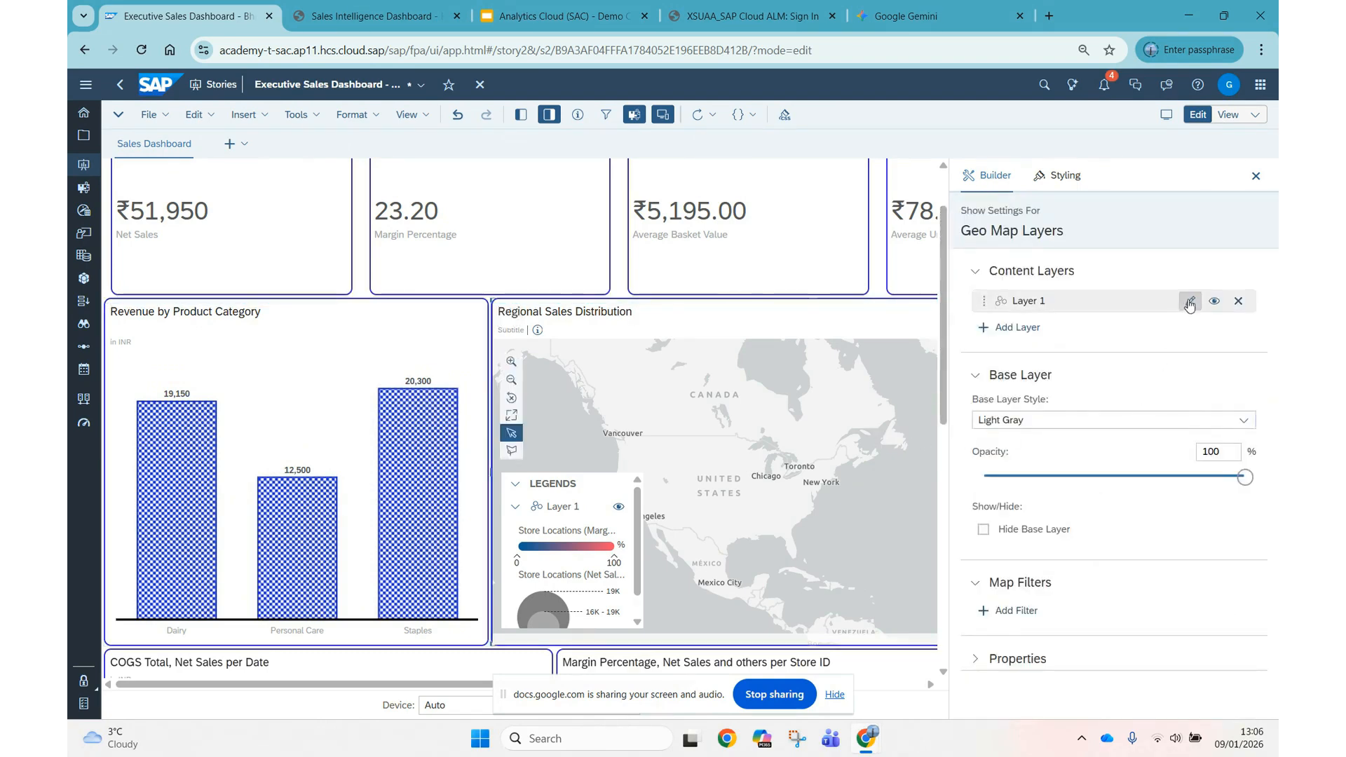
{"action": "left_click", "coordinate": [1189, 302]}
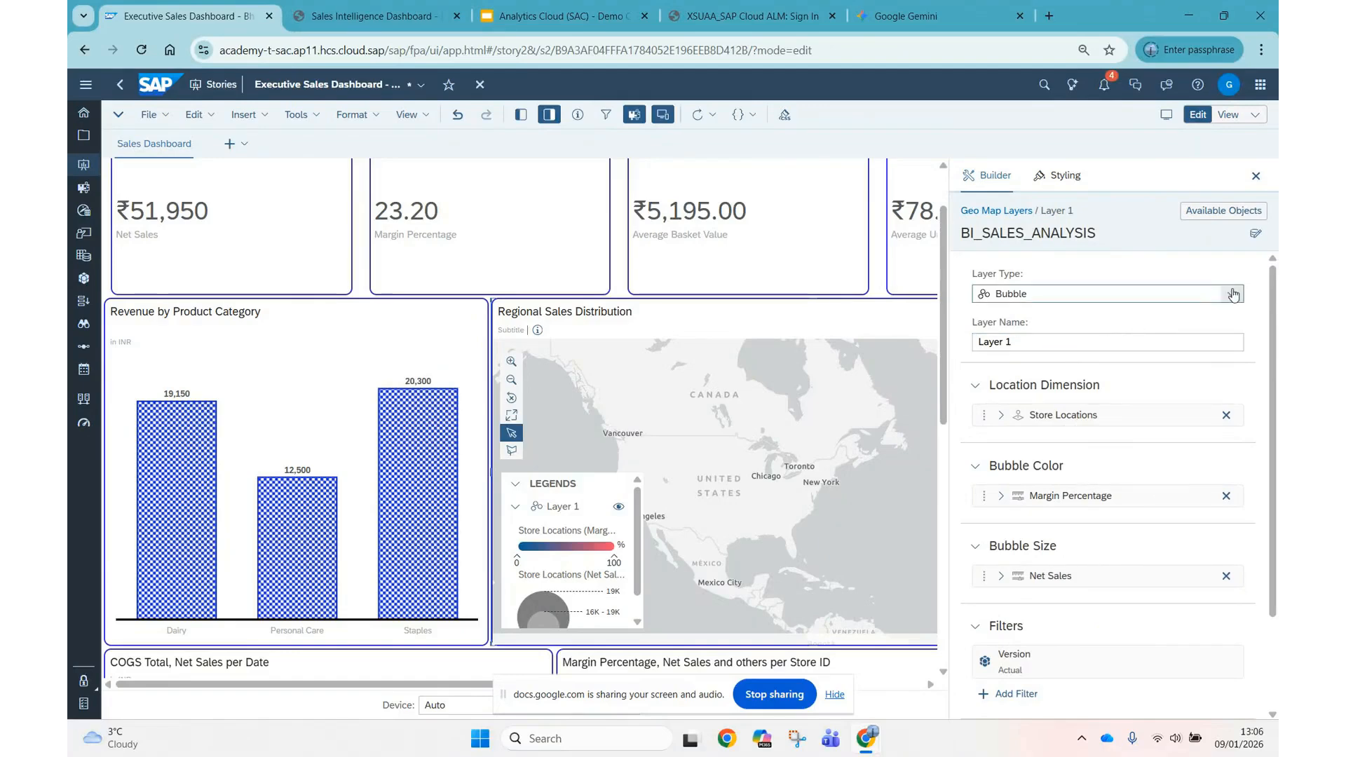
{"action": "left_click", "coordinate": [1232, 294]}
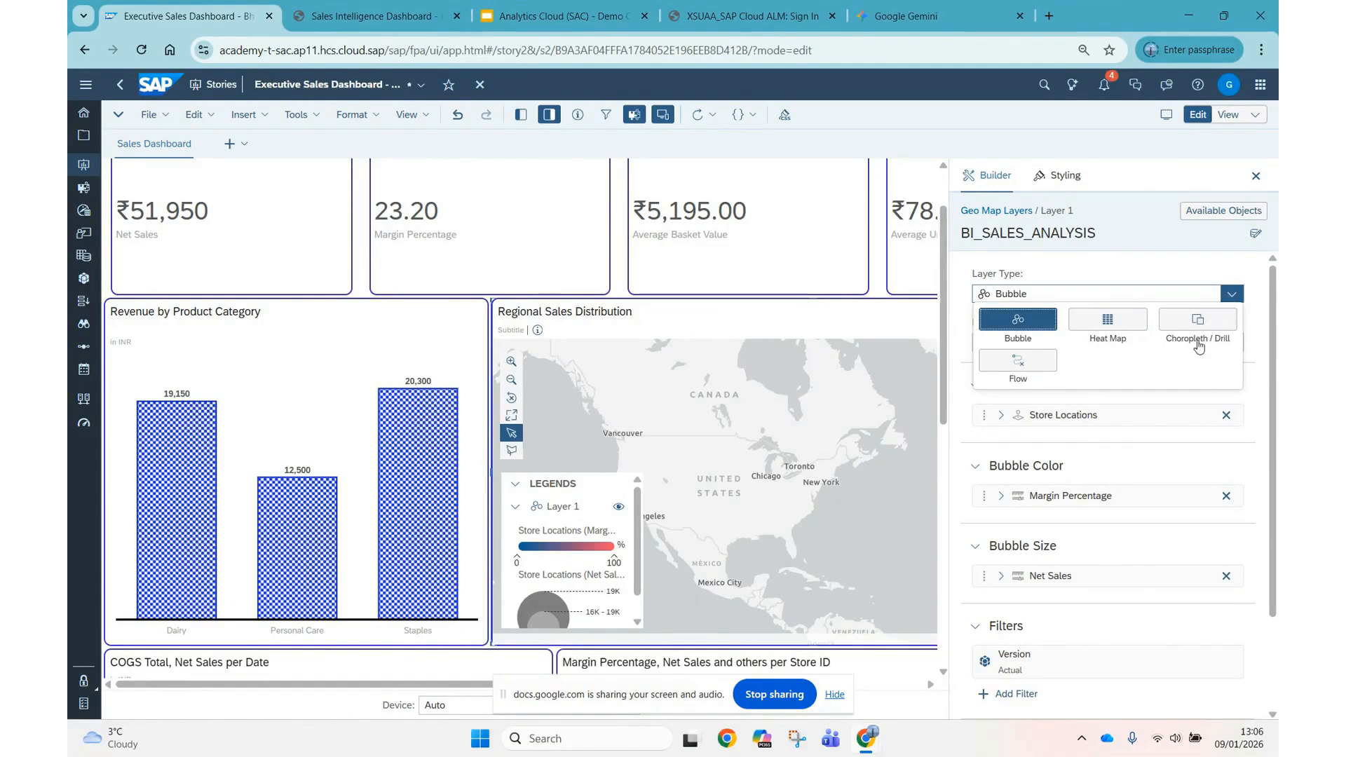
{"action": "left_click", "coordinate": [1121, 413]}
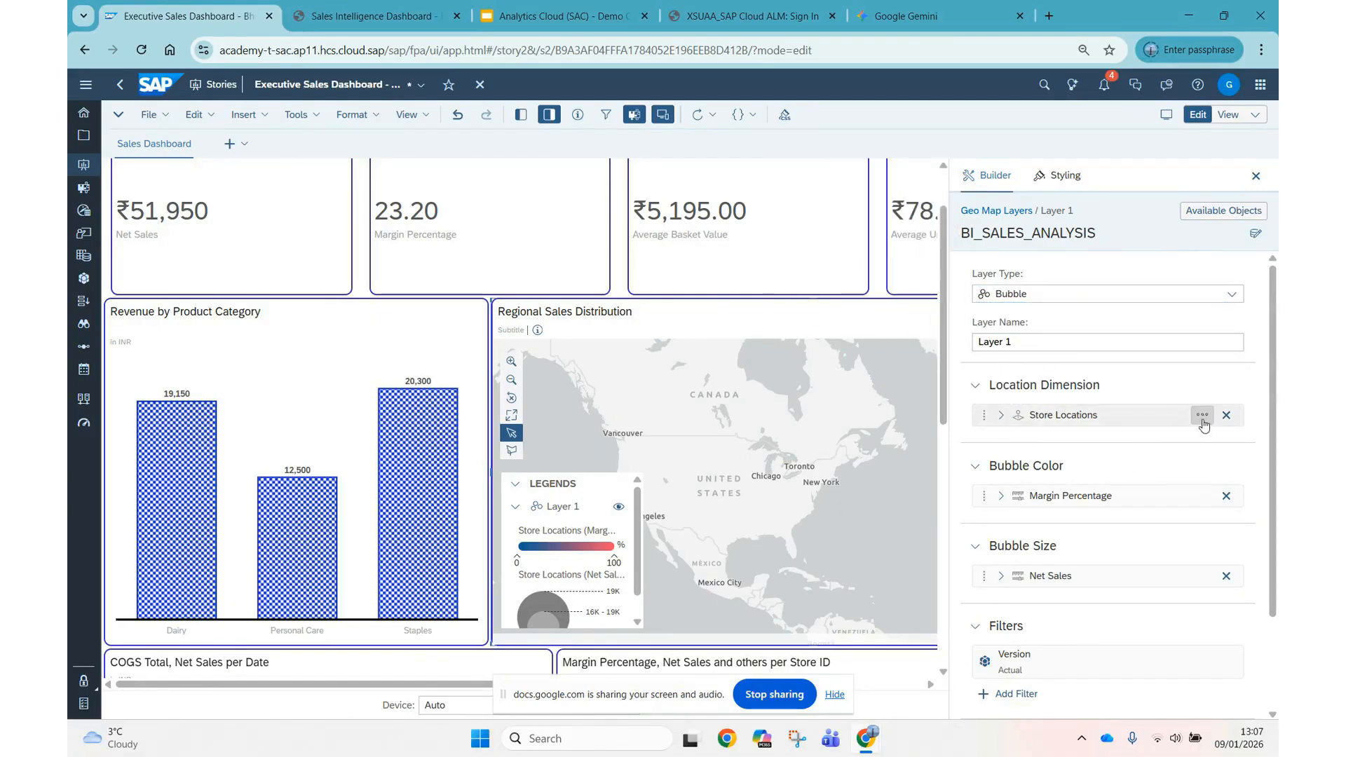
{"action": "scroll", "coordinate": [1167, 561], "scroll_direction": "down", "scroll_amount": 1}
{"action": "scroll", "coordinate": [1169, 561], "scroll_direction": "down", "scroll_amount": 1}
{"action": "scroll", "coordinate": [1169, 491], "scroll_direction": "up", "scroll_amount": 2}
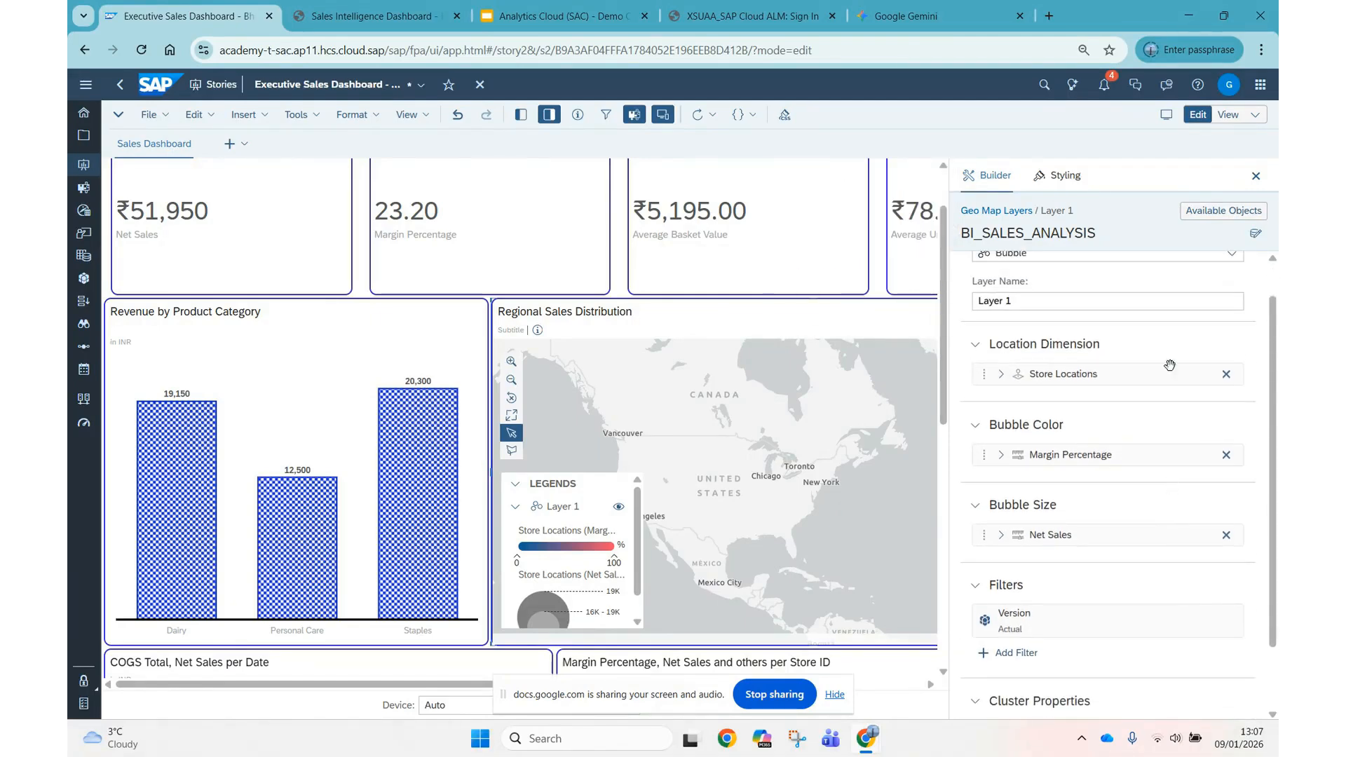
{"action": "left_click", "coordinate": [1202, 377]}
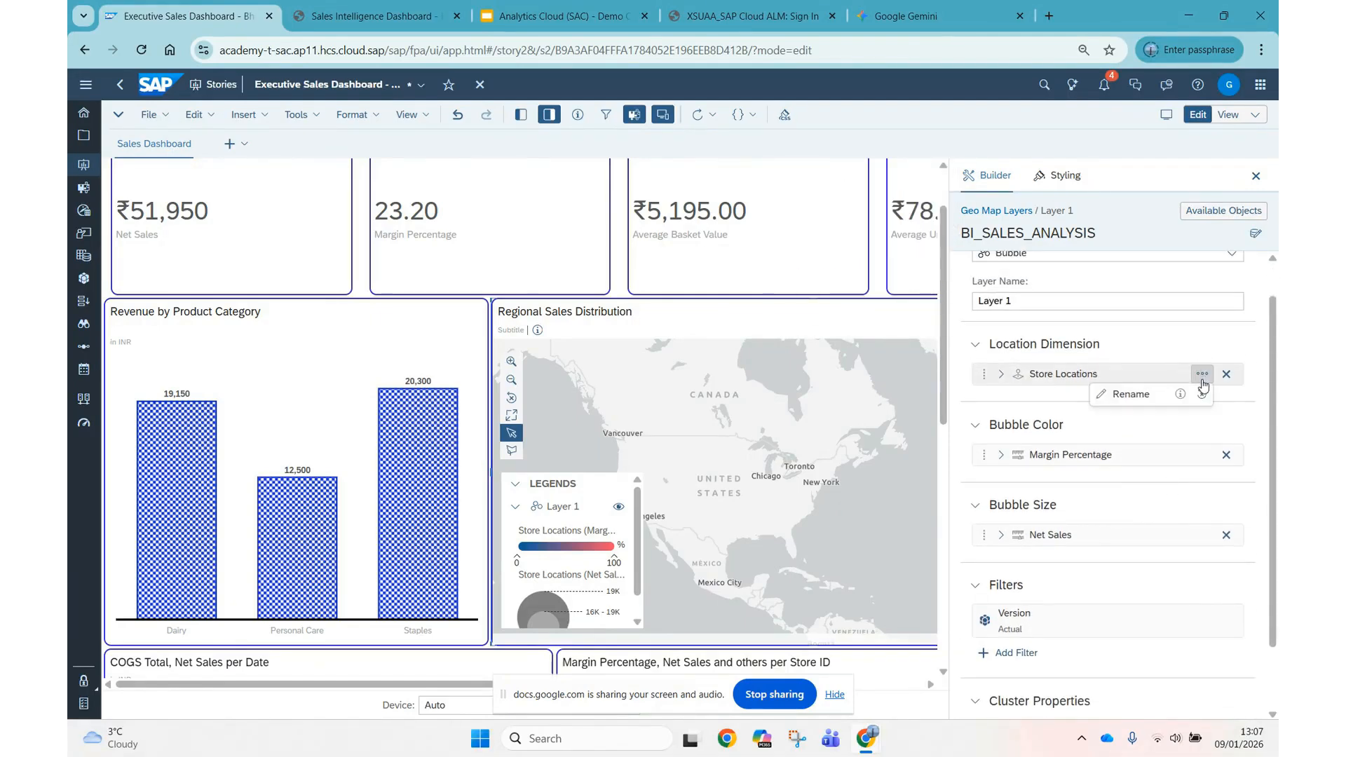
{"action": "left_click", "coordinate": [1004, 377]}
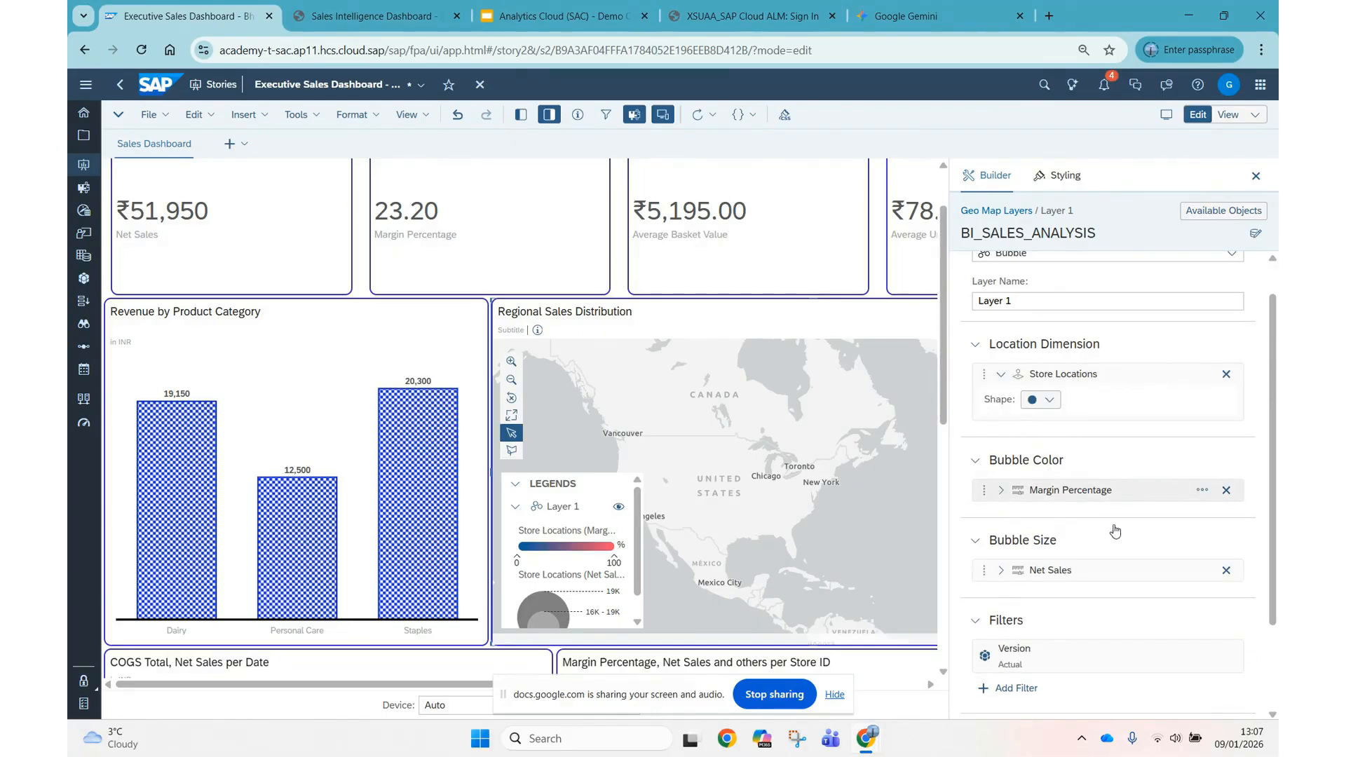
Set the map layer's Margin Percentage bubble colour to the red-to-green gradientPalette2 and close the settings.
{"action": "left_click", "coordinate": [1121, 490]}
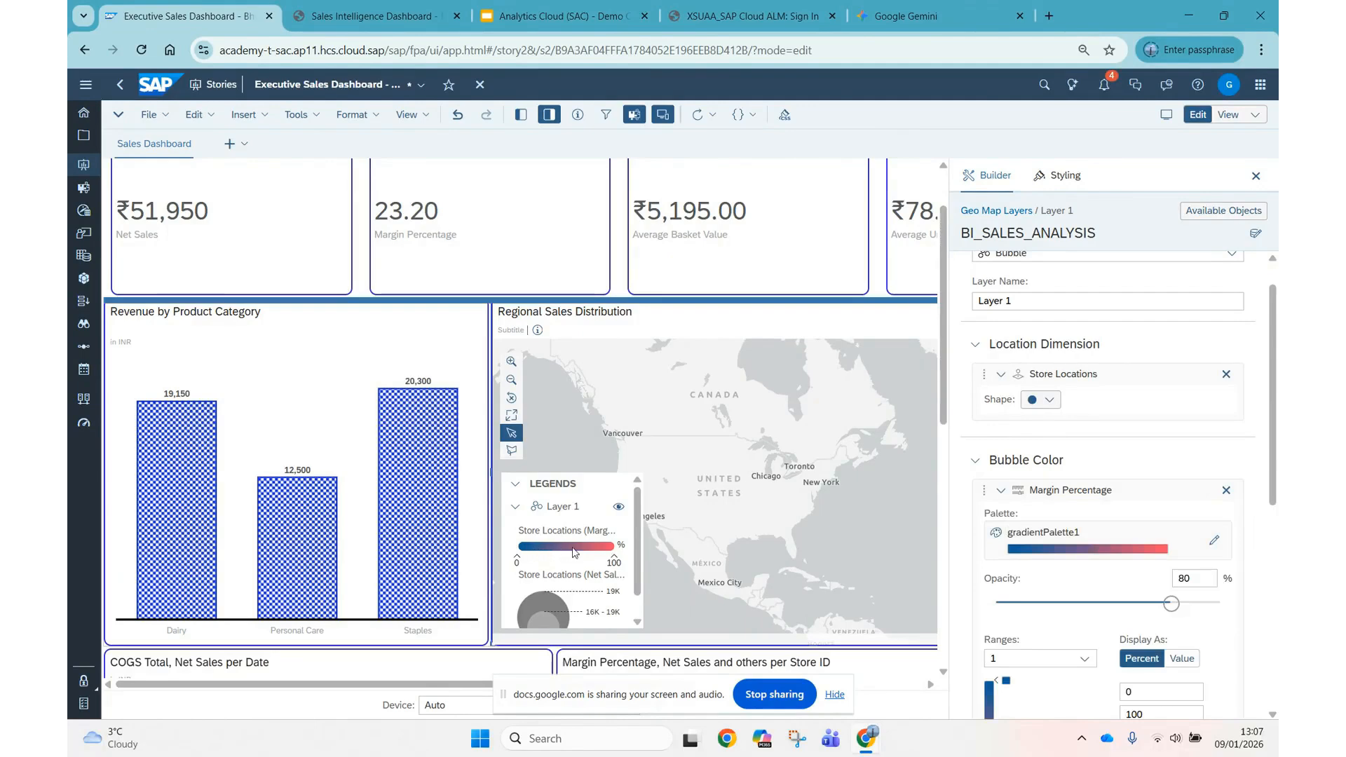
{"action": "left_click", "coordinate": [1214, 544]}
{"action": "left_click", "coordinate": [1194, 428]}
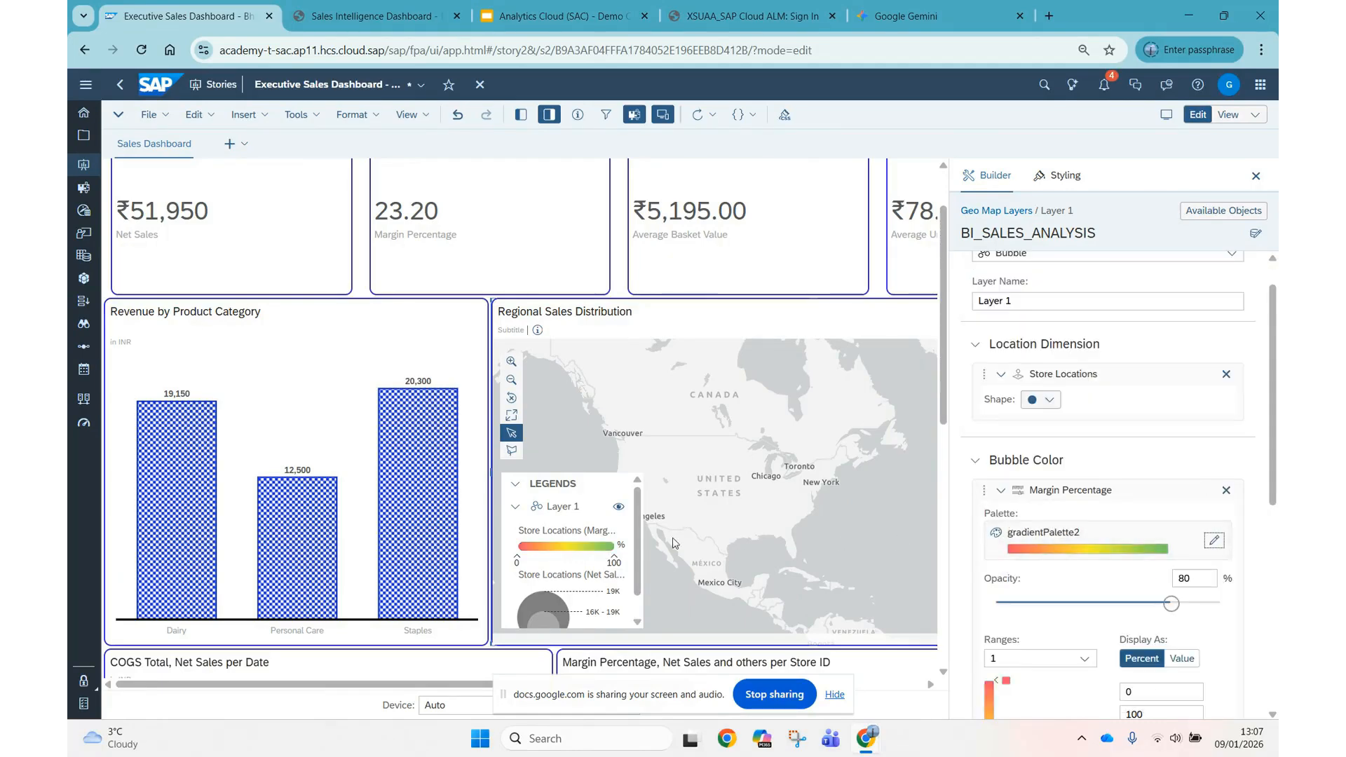
{"action": "left_click", "coordinate": [1256, 177]}
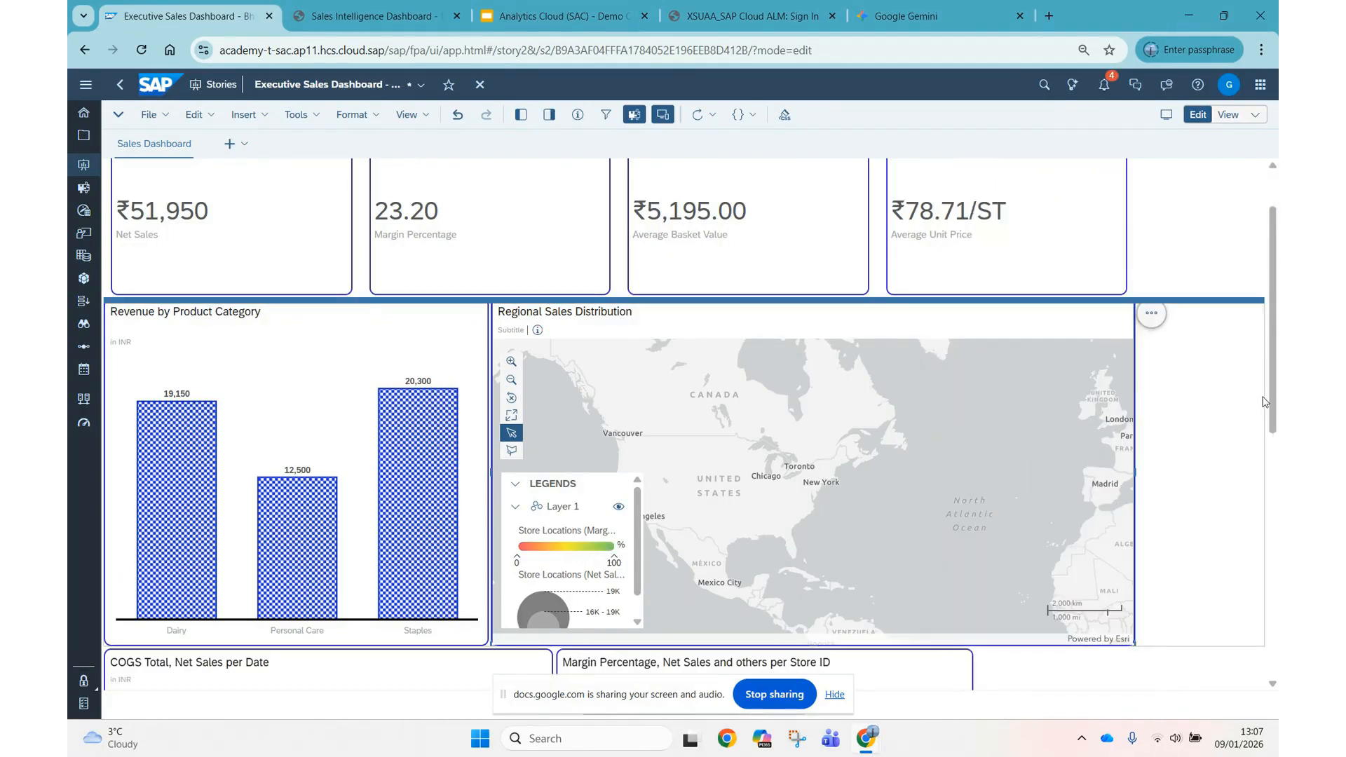
Examine the font, cell and line styling options for the title cell of the BI_SALES_ANALYSIS table.
{"action": "scroll", "coordinate": [1200, 541], "scroll_direction": "down", "scroll_amount": 5}
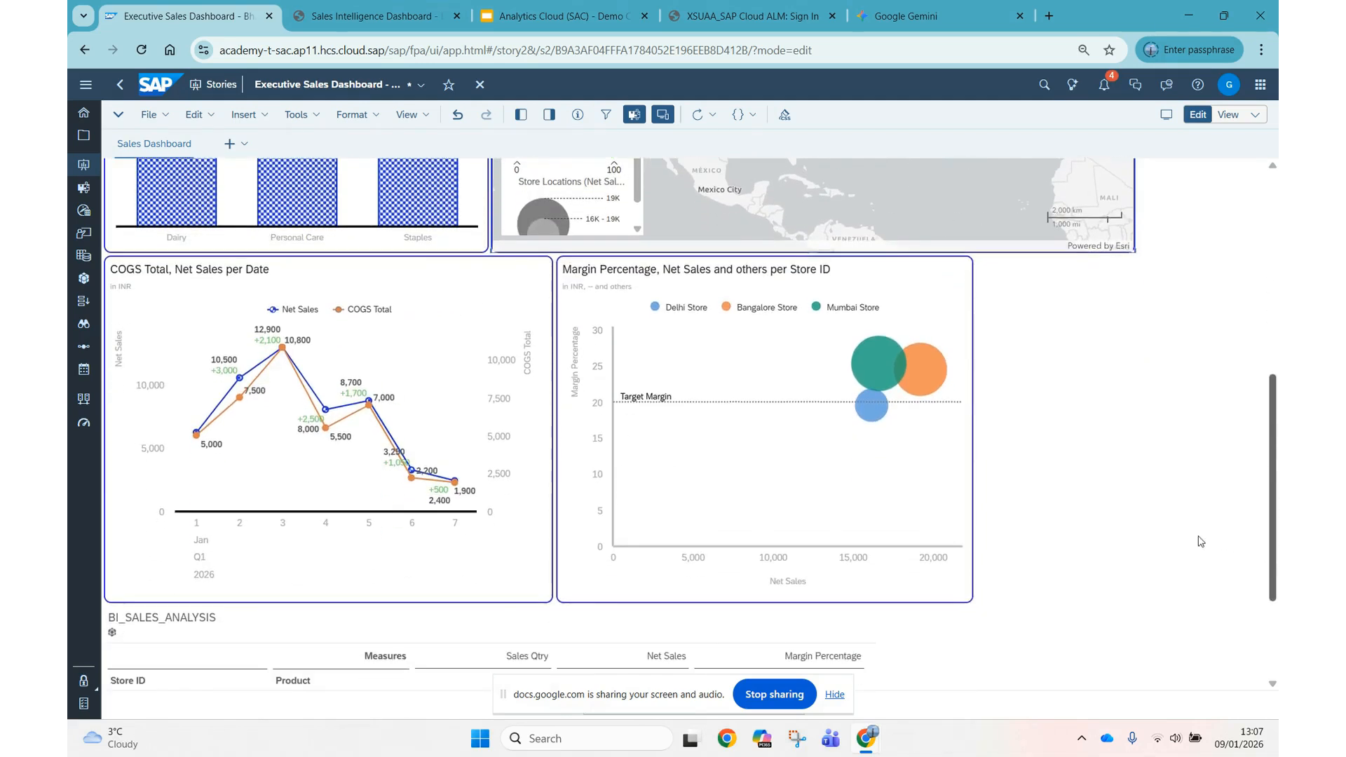
{"action": "left_click", "coordinate": [843, 491]}
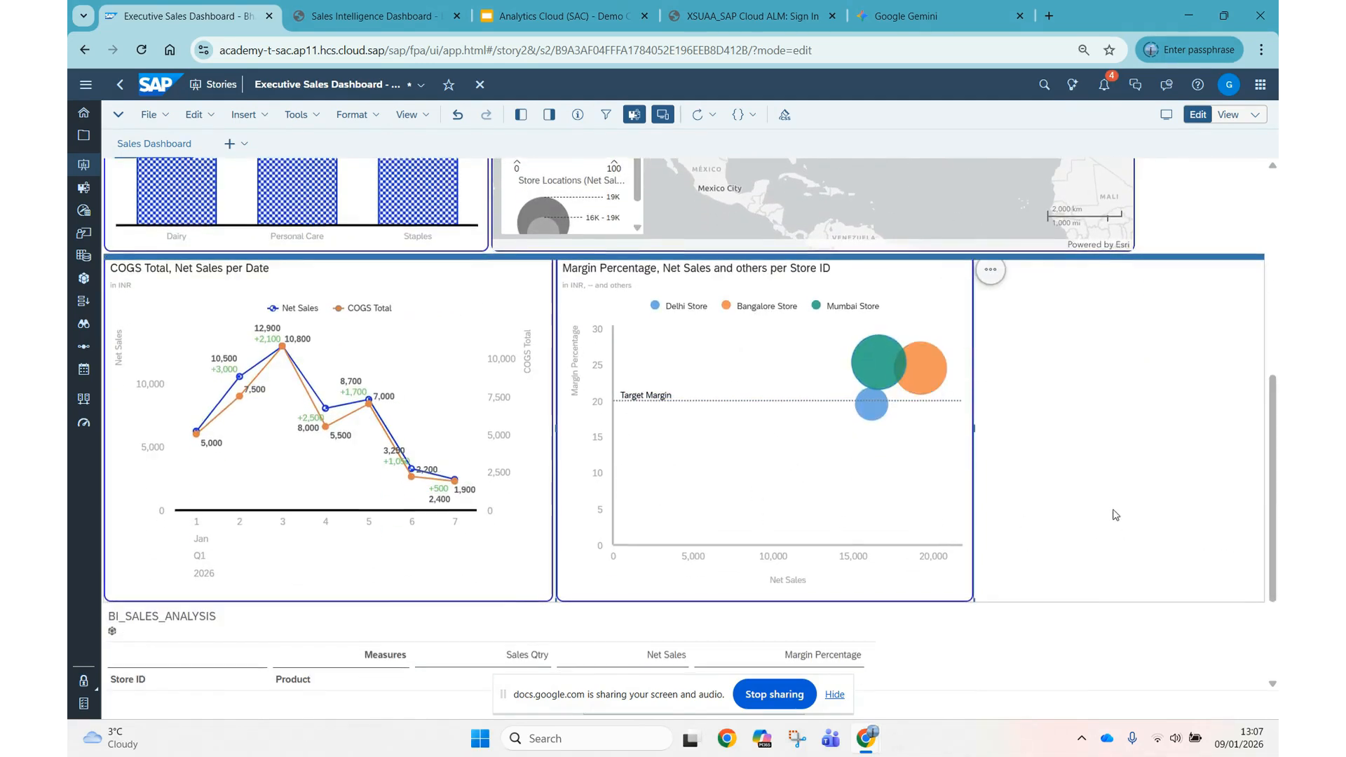
{"action": "scroll", "coordinate": [1112, 516], "scroll_direction": "down", "scroll_amount": 2}
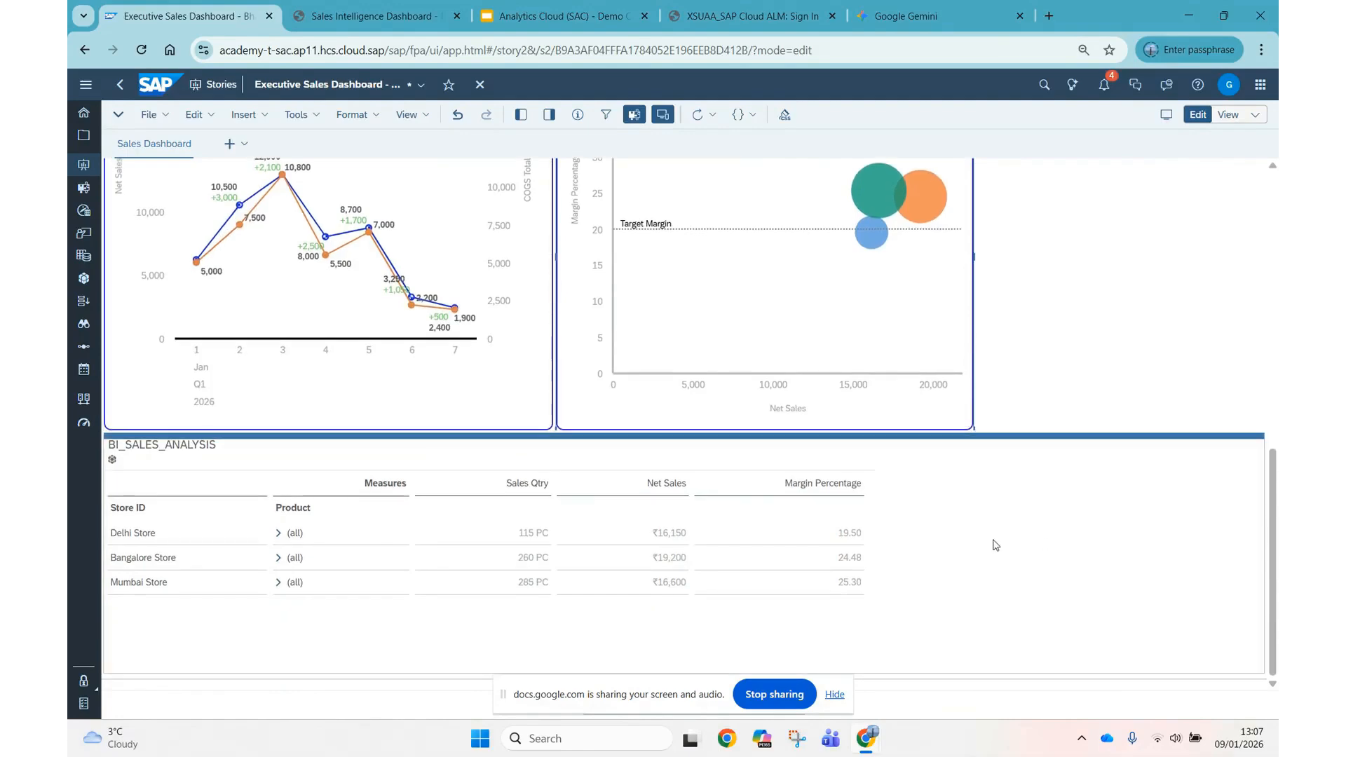
{"action": "left_click", "coordinate": [648, 471]}
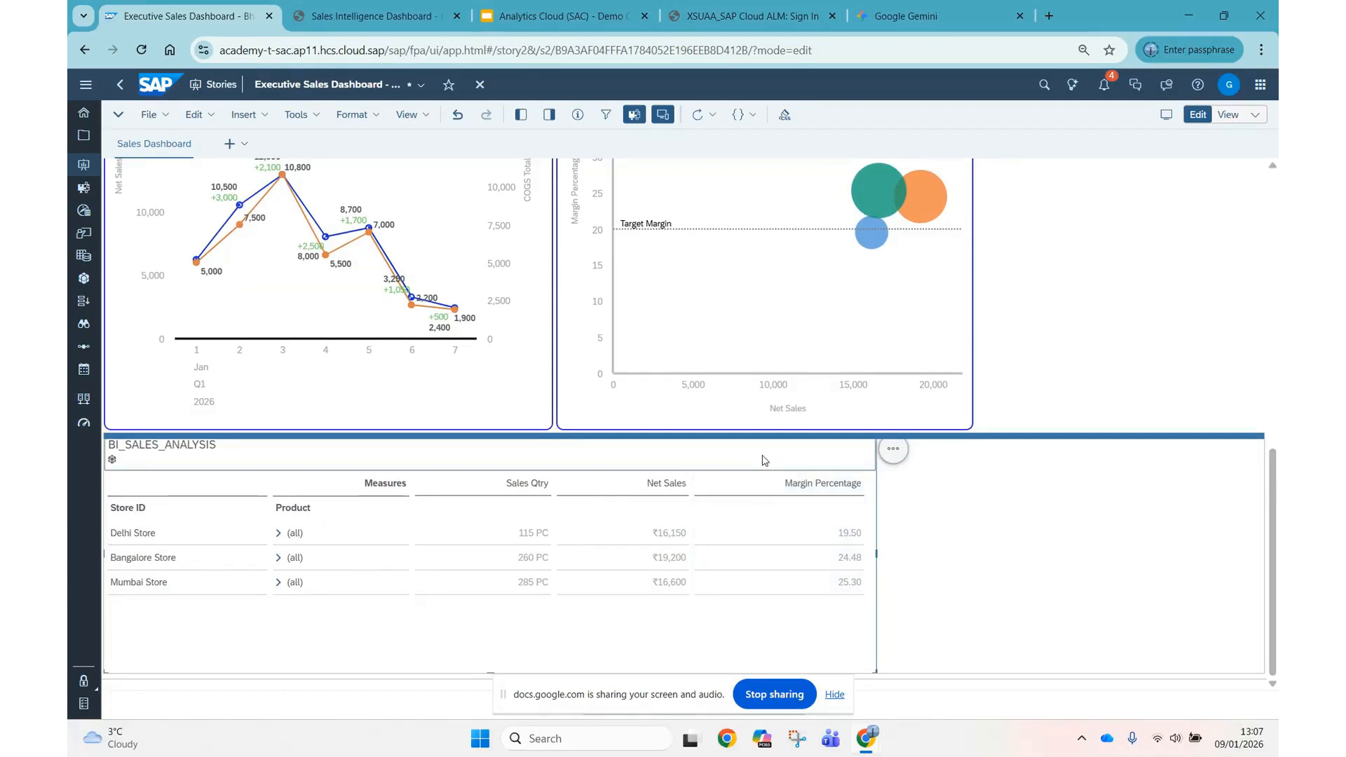
{"action": "left_click", "coordinate": [548, 115]}
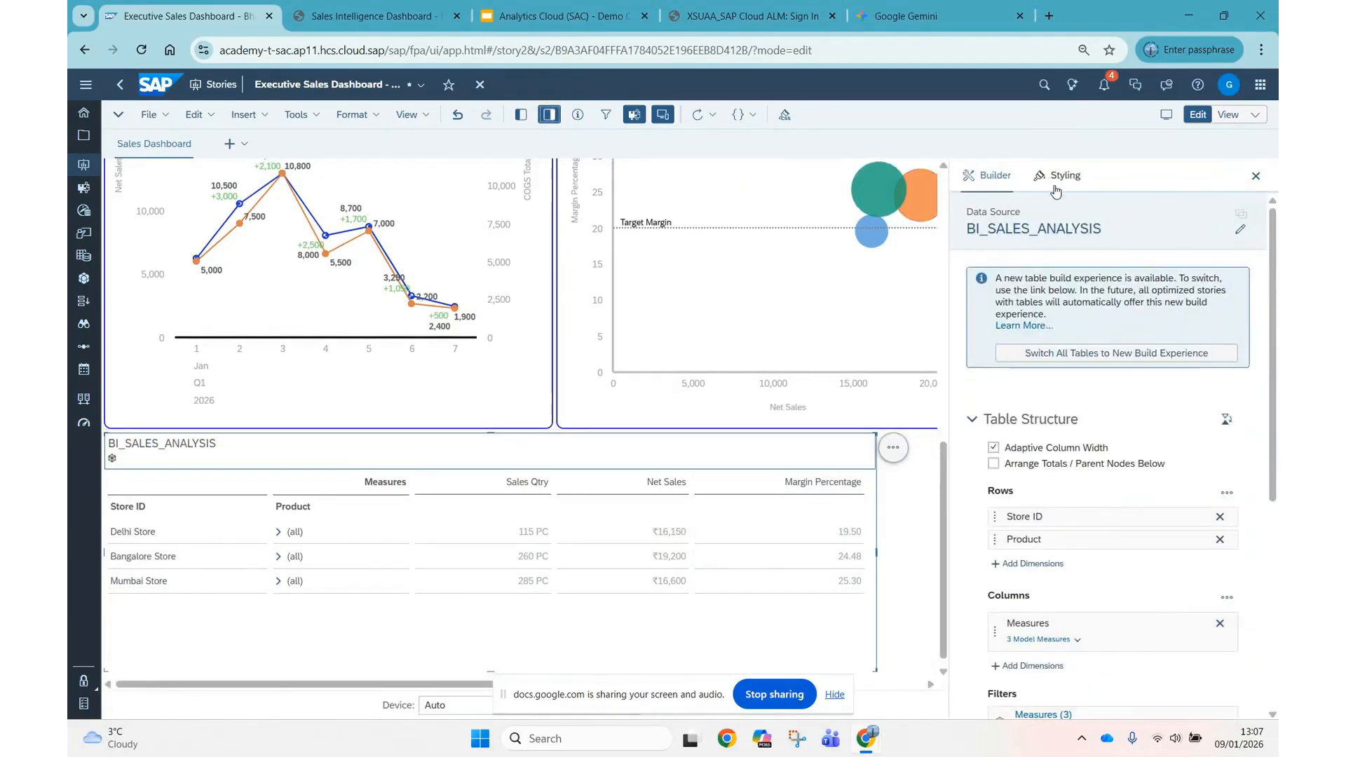
{"action": "left_click", "coordinate": [1056, 190]}
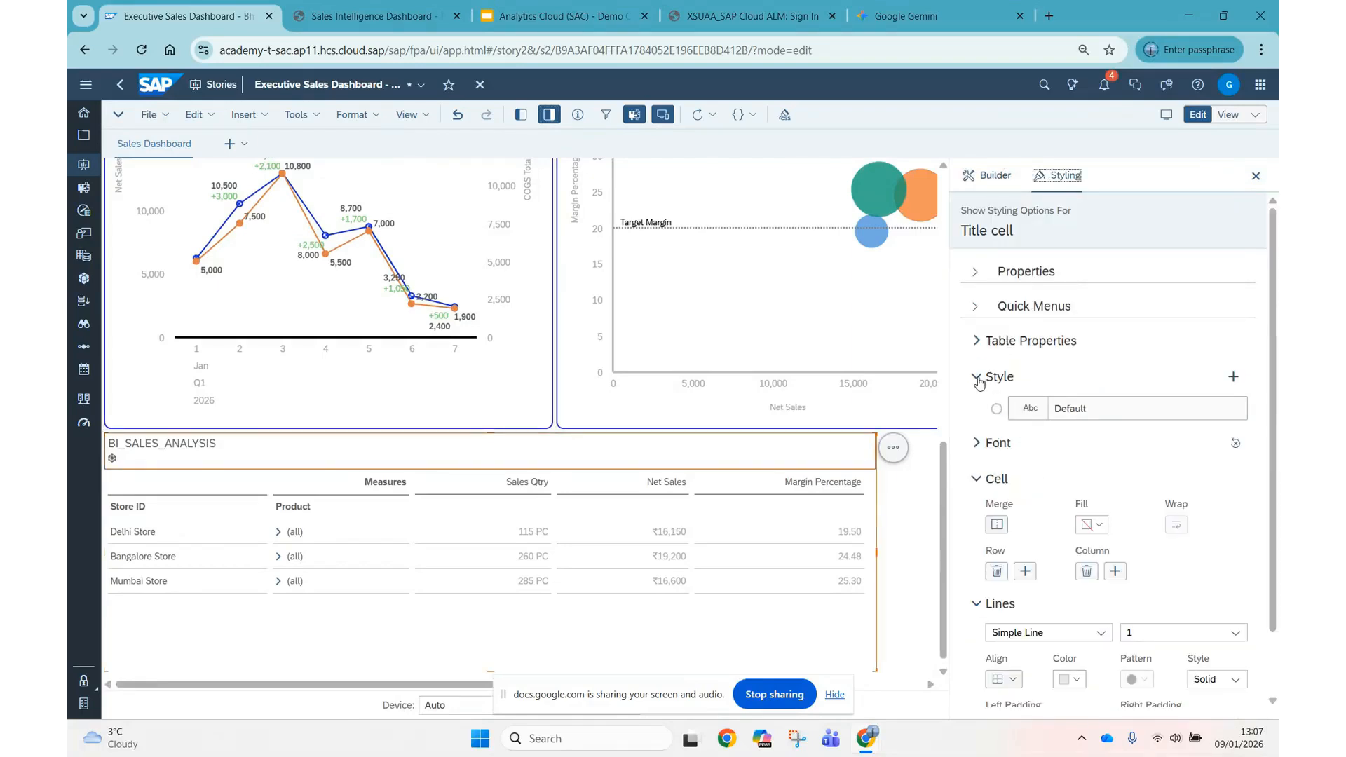
{"action": "left_click", "coordinate": [979, 379]}
{"action": "left_click", "coordinate": [977, 412]}
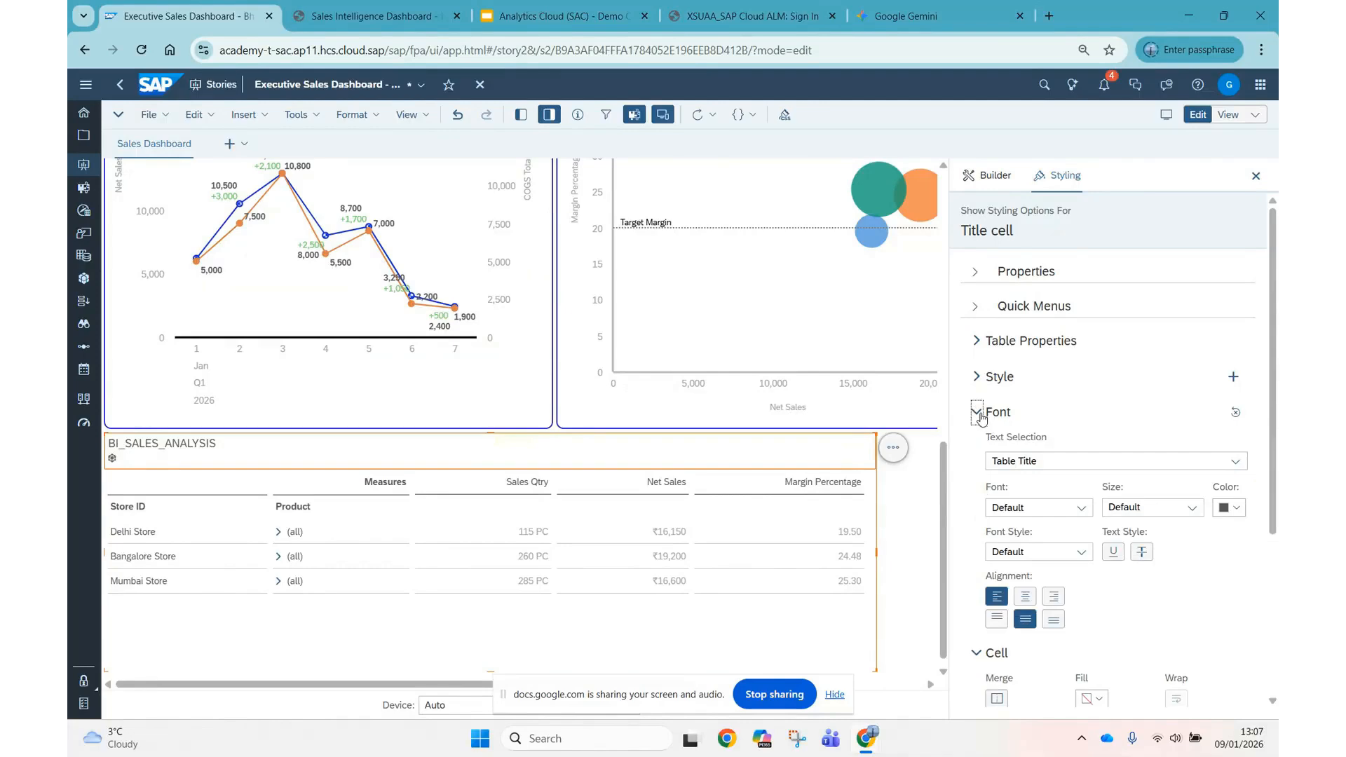
{"action": "left_click", "coordinate": [1078, 463]}
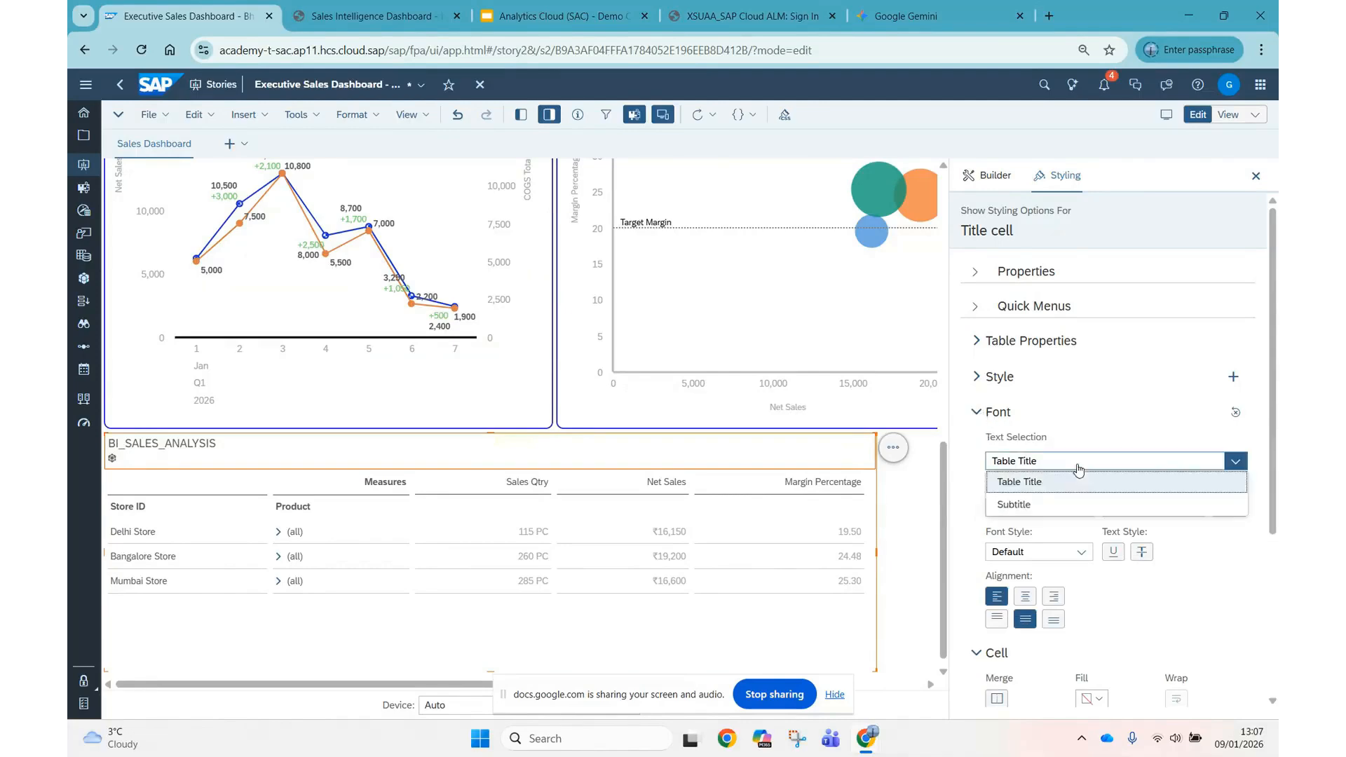
{"action": "left_click", "coordinate": [977, 412]}
{"action": "scroll", "coordinate": [992, 365], "scroll_direction": "down", "scroll_amount": 1}
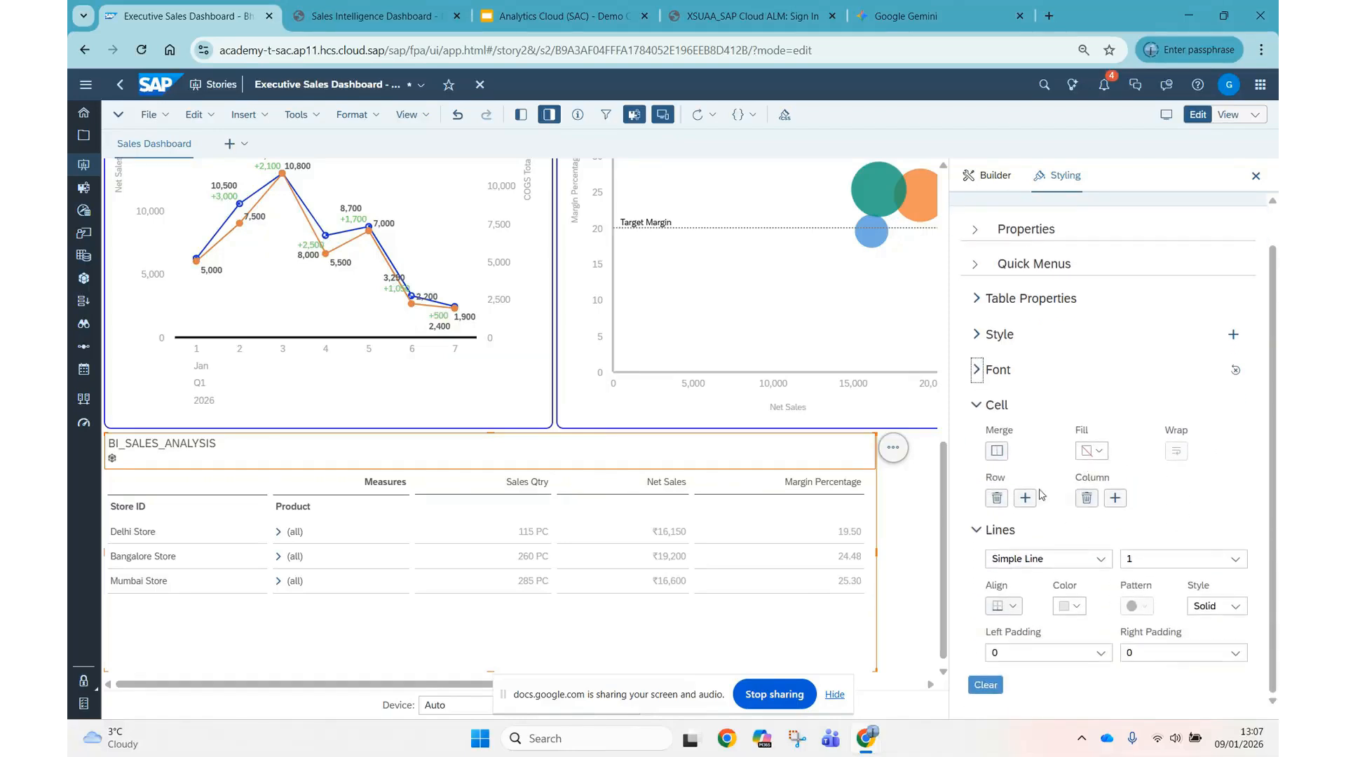
{"action": "scroll", "coordinate": [995, 322], "scroll_direction": "up", "scroll_amount": 1}
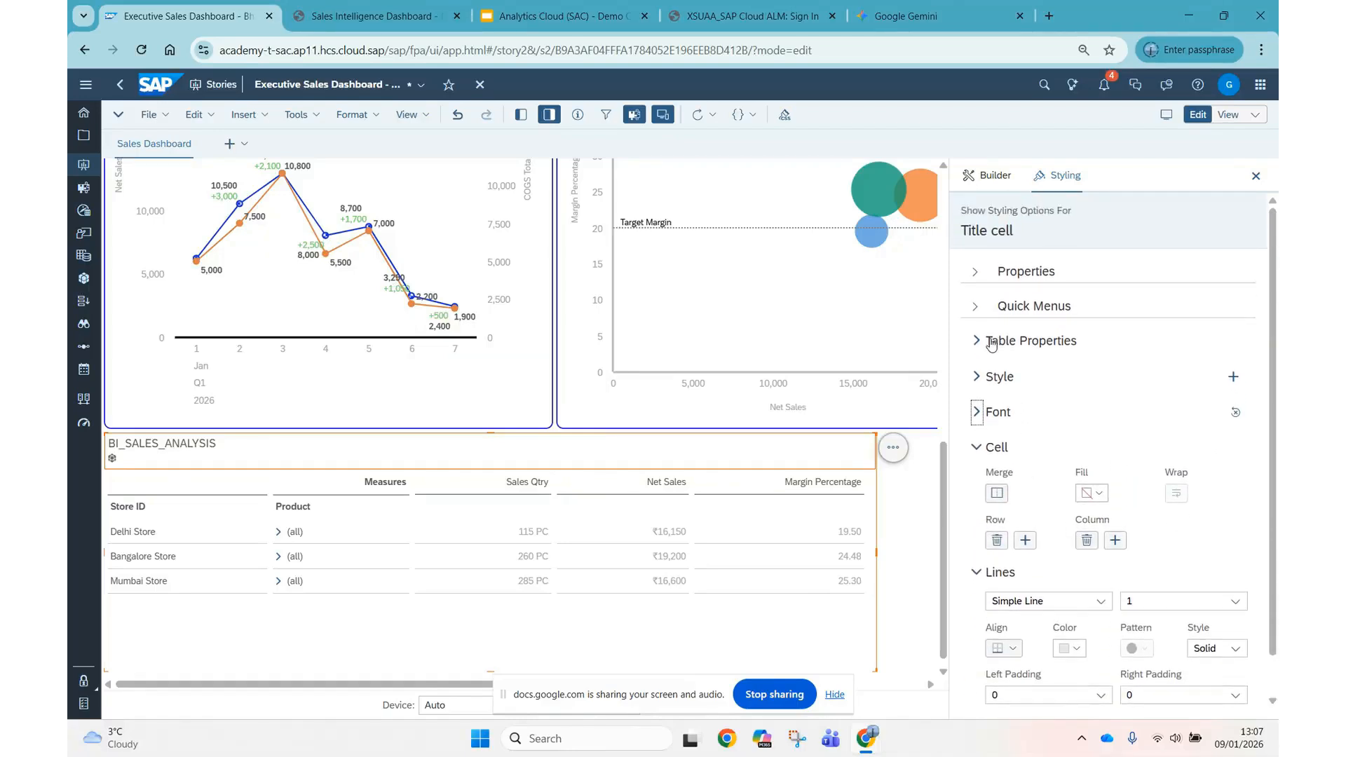
Give the BI_SALES_ANALYSIS table widget all borders with a line width of 2.
{"action": "left_click", "coordinate": [974, 271]}
{"action": "left_click", "coordinate": [869, 627]}
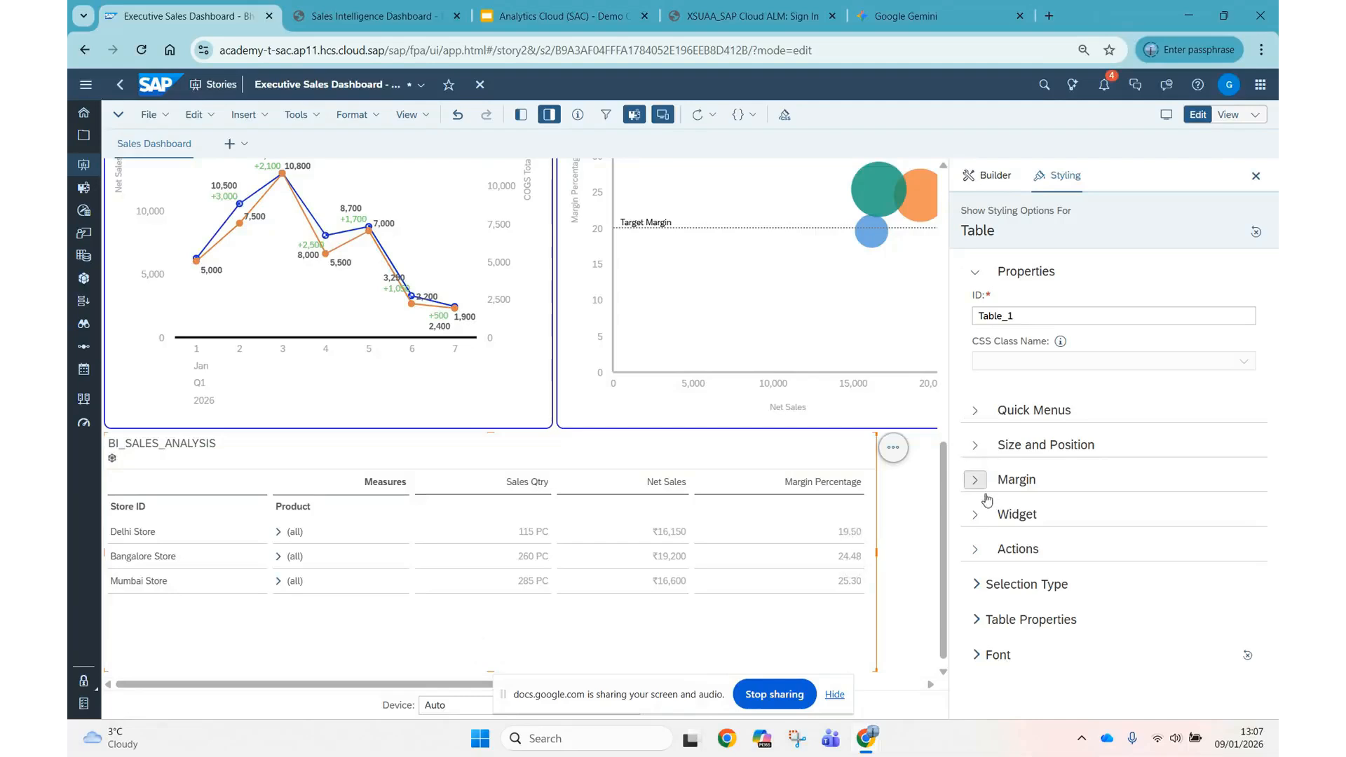
{"action": "left_click", "coordinate": [975, 515]}
{"action": "scroll", "coordinate": [1117, 421], "scroll_direction": "down", "scroll_amount": 3}
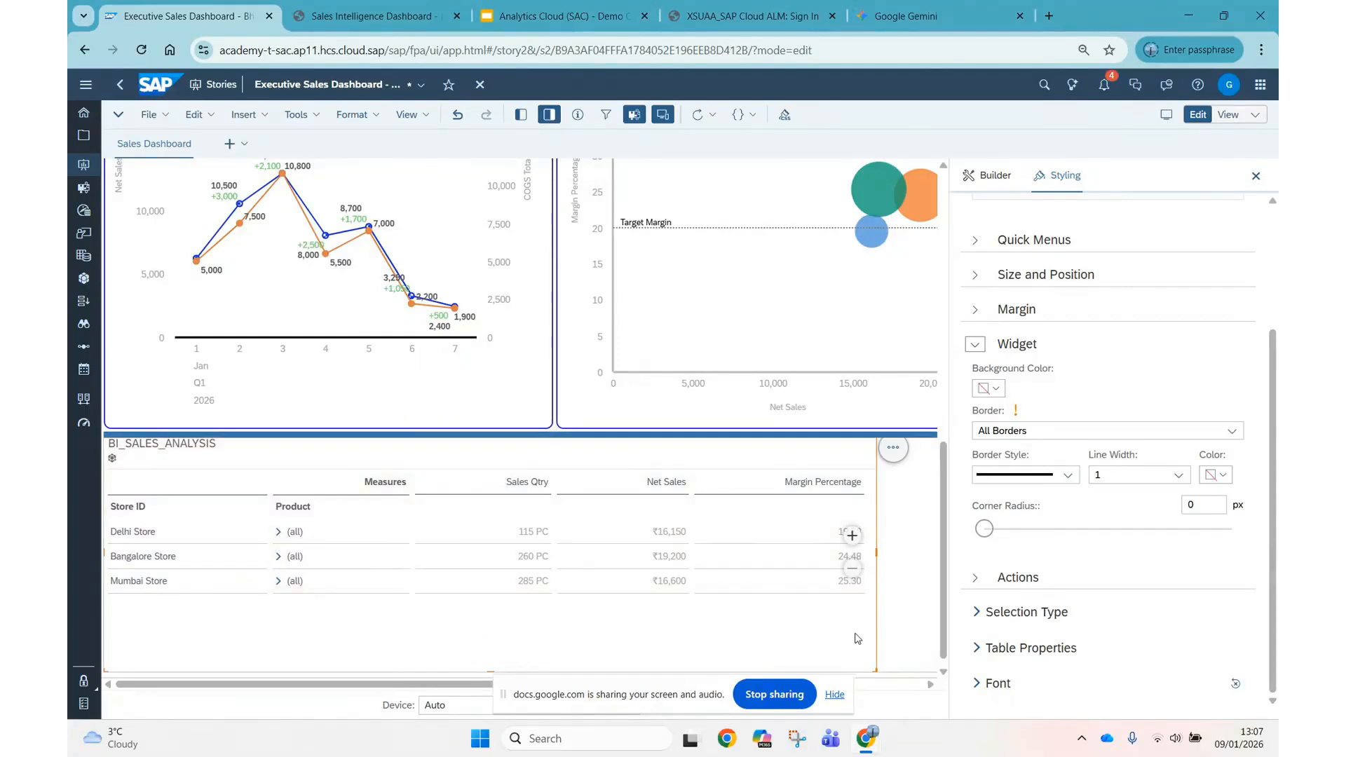
{"action": "left_click", "coordinate": [1234, 435]}
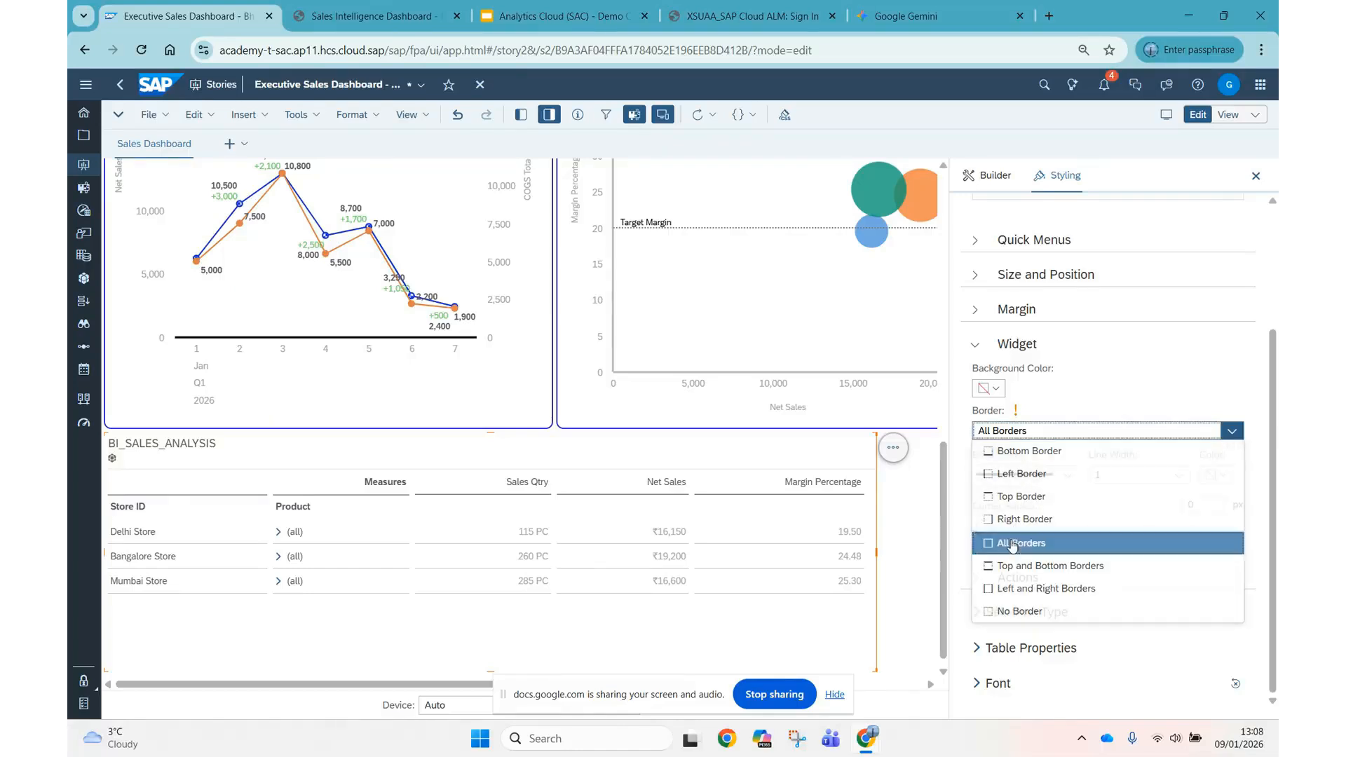
{"action": "left_click", "coordinate": [1156, 540]}
{"action": "left_click", "coordinate": [1178, 476]}
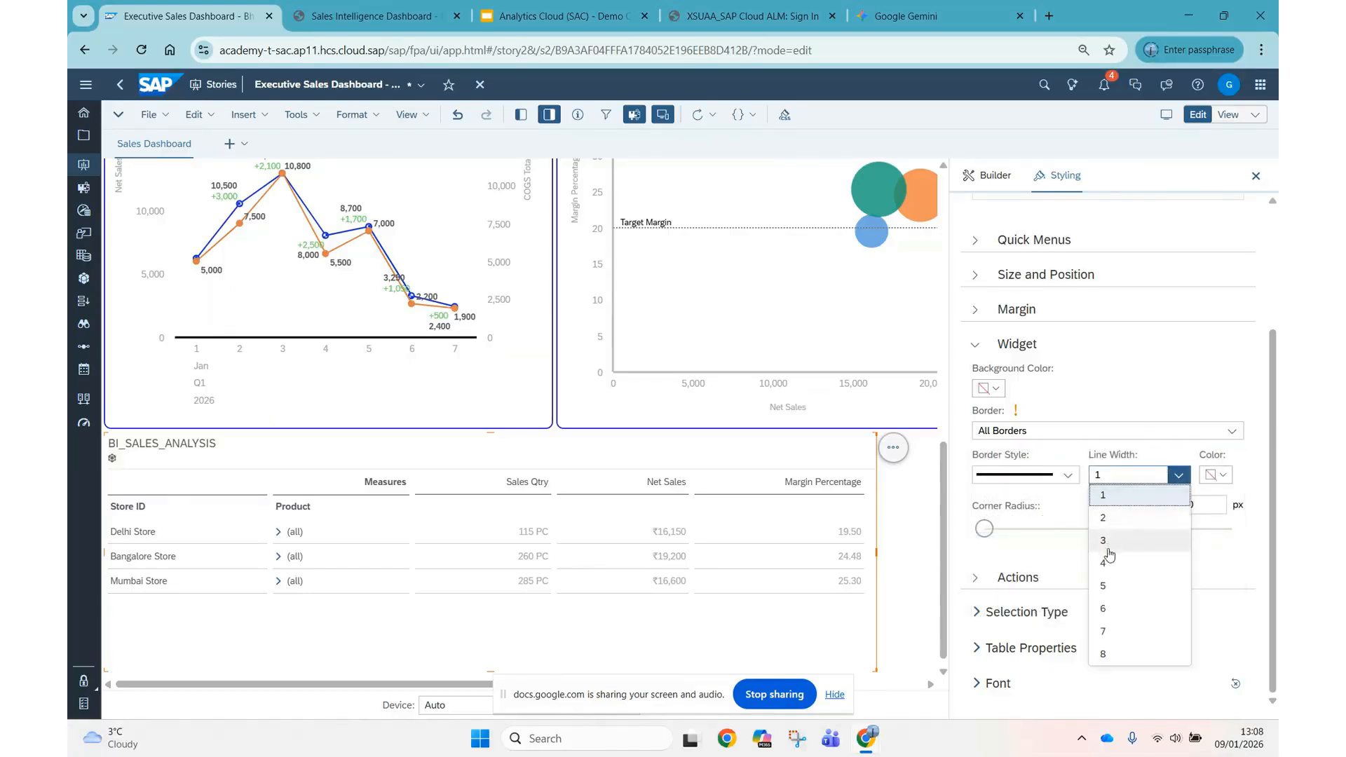
{"action": "left_click", "coordinate": [1113, 518]}
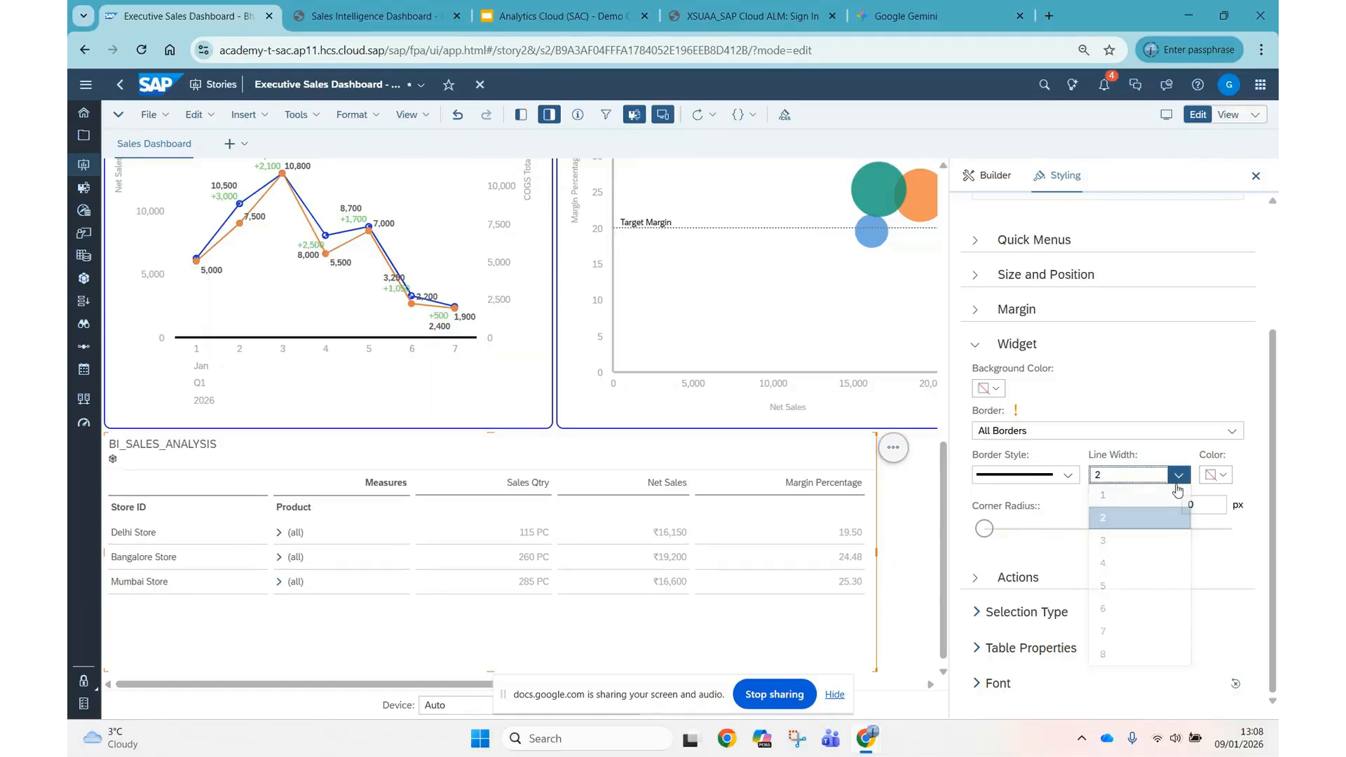
Apply the recently used blue to the table's border and set its corner radius to 10 px.
{"action": "left_click", "coordinate": [1220, 476]}
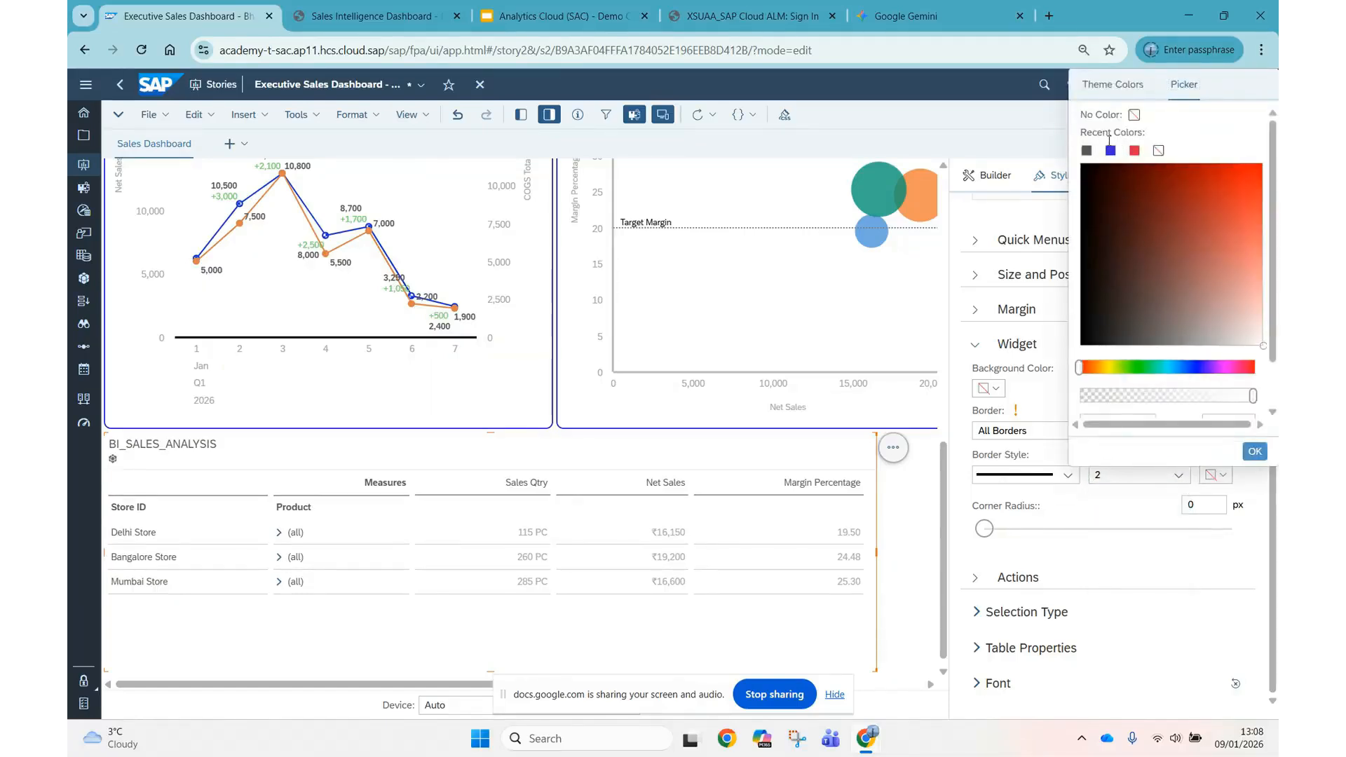
{"action": "left_click", "coordinate": [1109, 151]}
{"action": "left_click", "coordinate": [1255, 451]}
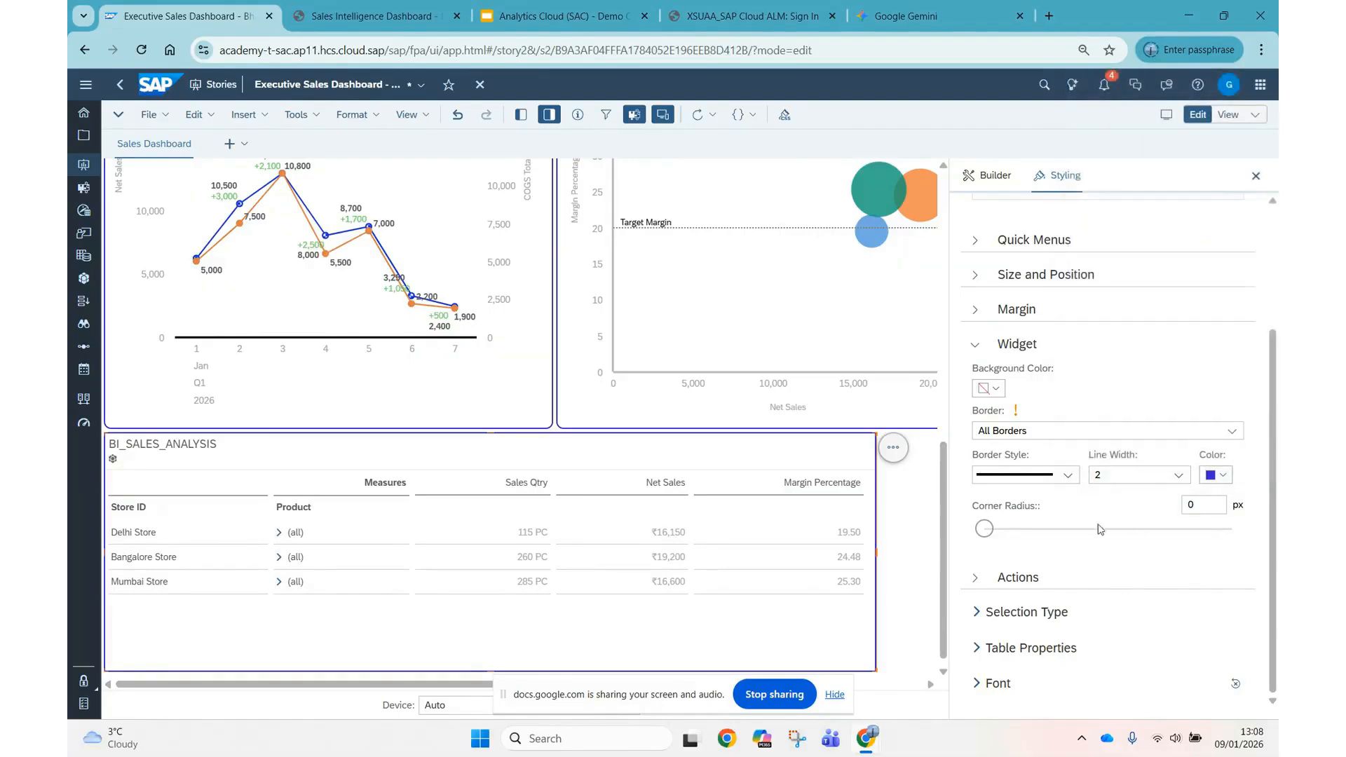
{"action": "left_click", "coordinate": [1094, 530]}
{"action": "left_click", "coordinate": [1109, 530]}
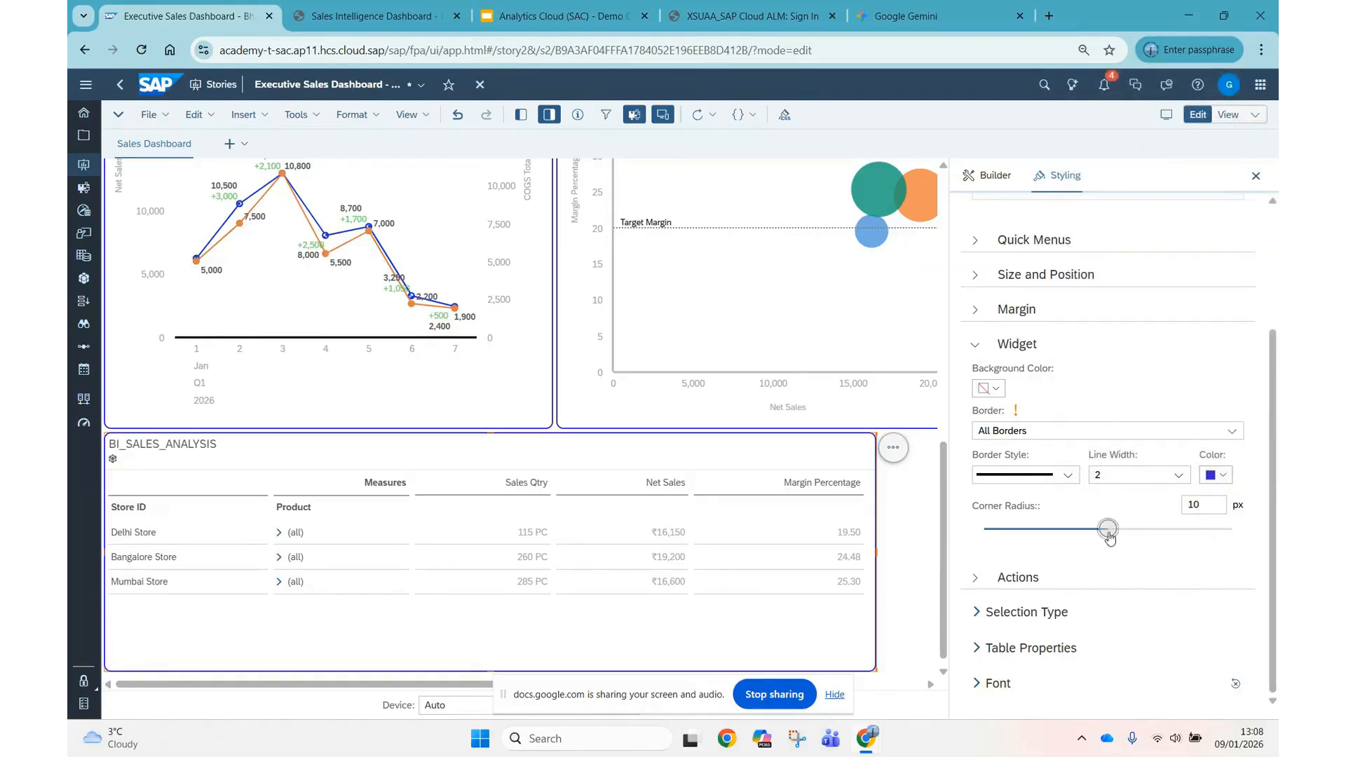
Apply the Alternating Rows template to the BI_SALES_ANALYSIS table and set its row height to Cozy.
{"action": "left_click", "coordinate": [976, 613]}
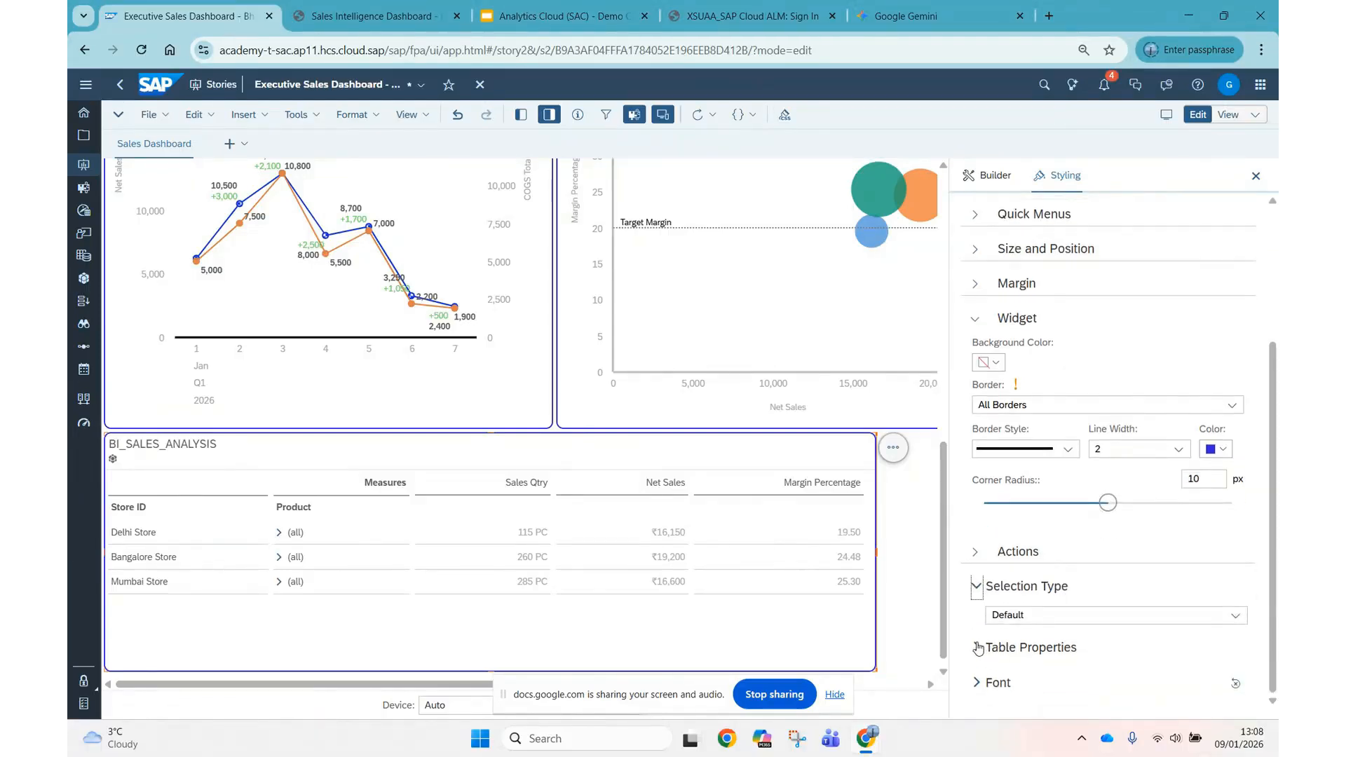
{"action": "left_click", "coordinate": [977, 648]}
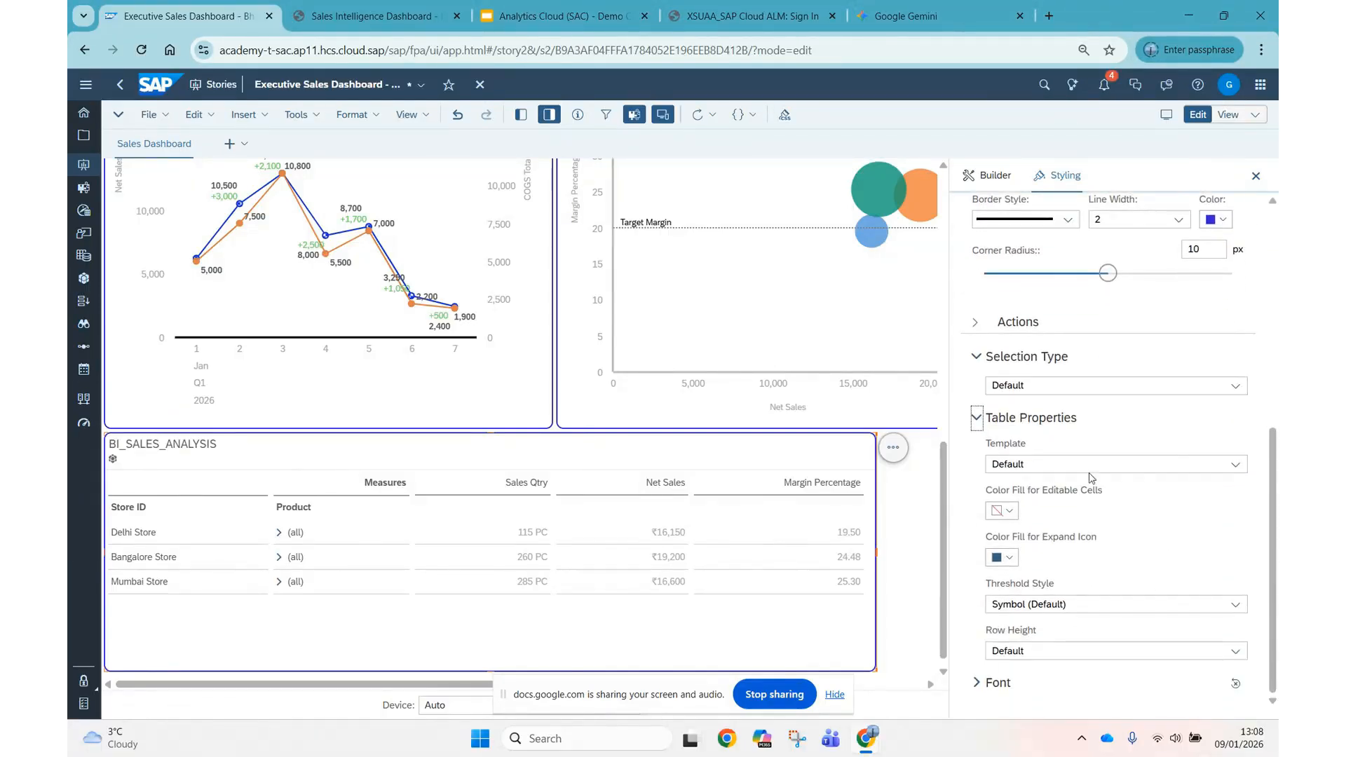
{"action": "left_click", "coordinate": [1235, 465]}
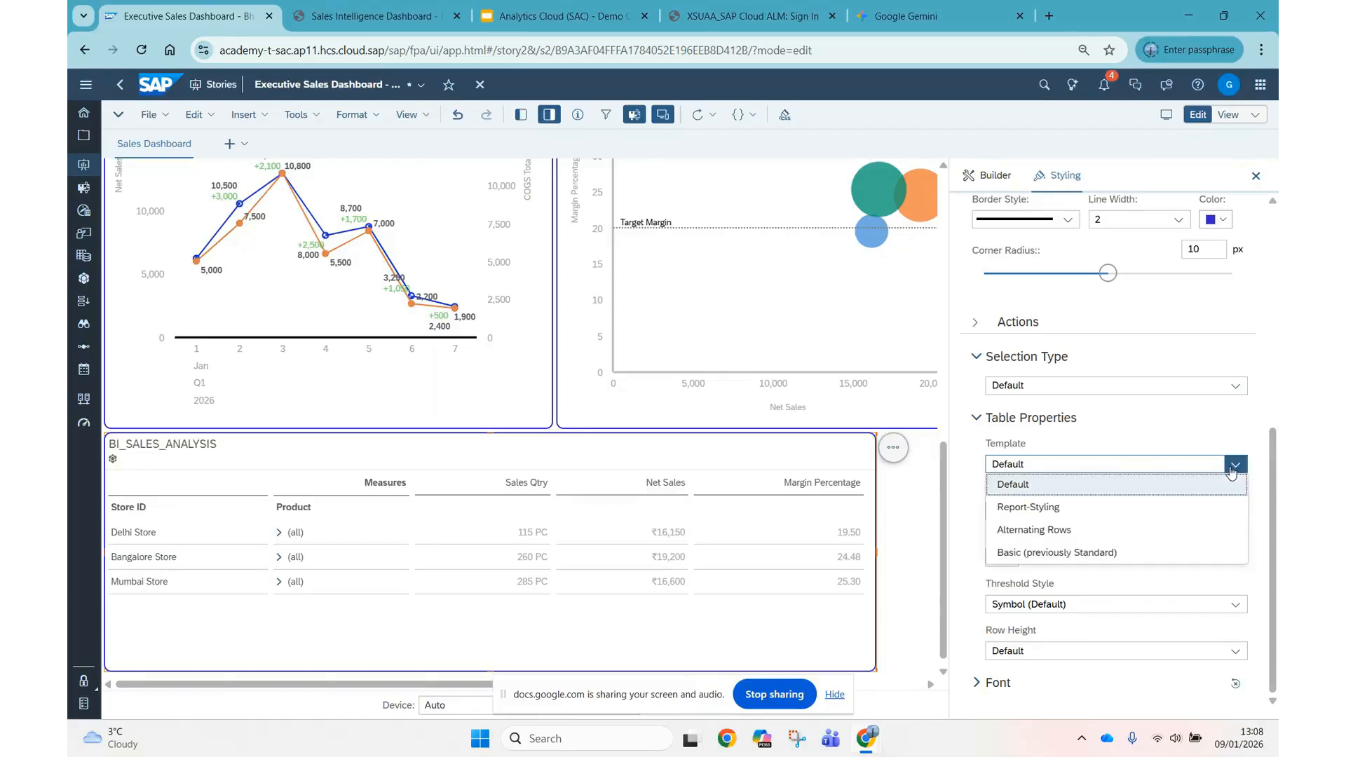
{"action": "left_click", "coordinate": [1043, 531]}
{"action": "left_click", "coordinate": [749, 426]}
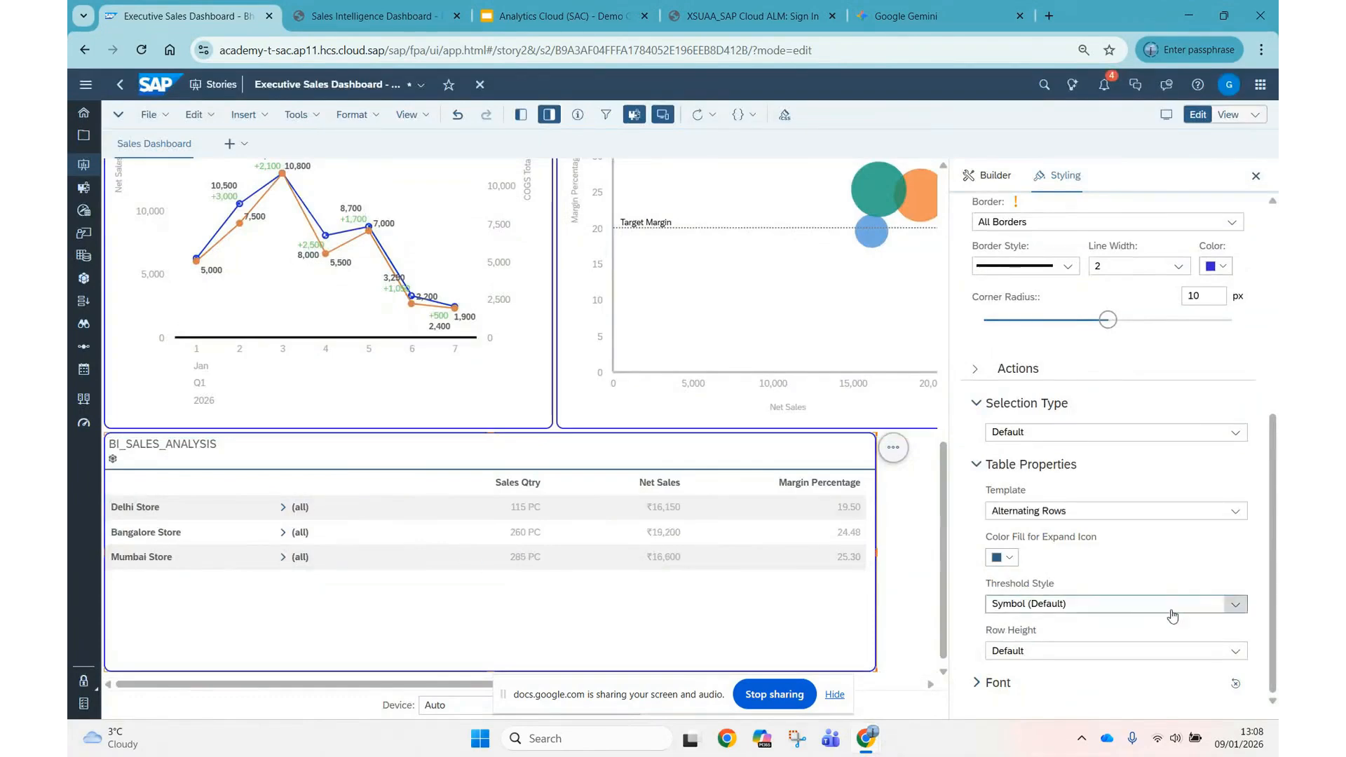
{"action": "left_click", "coordinate": [1238, 655]}
{"action": "left_click", "coordinate": [1043, 607]}
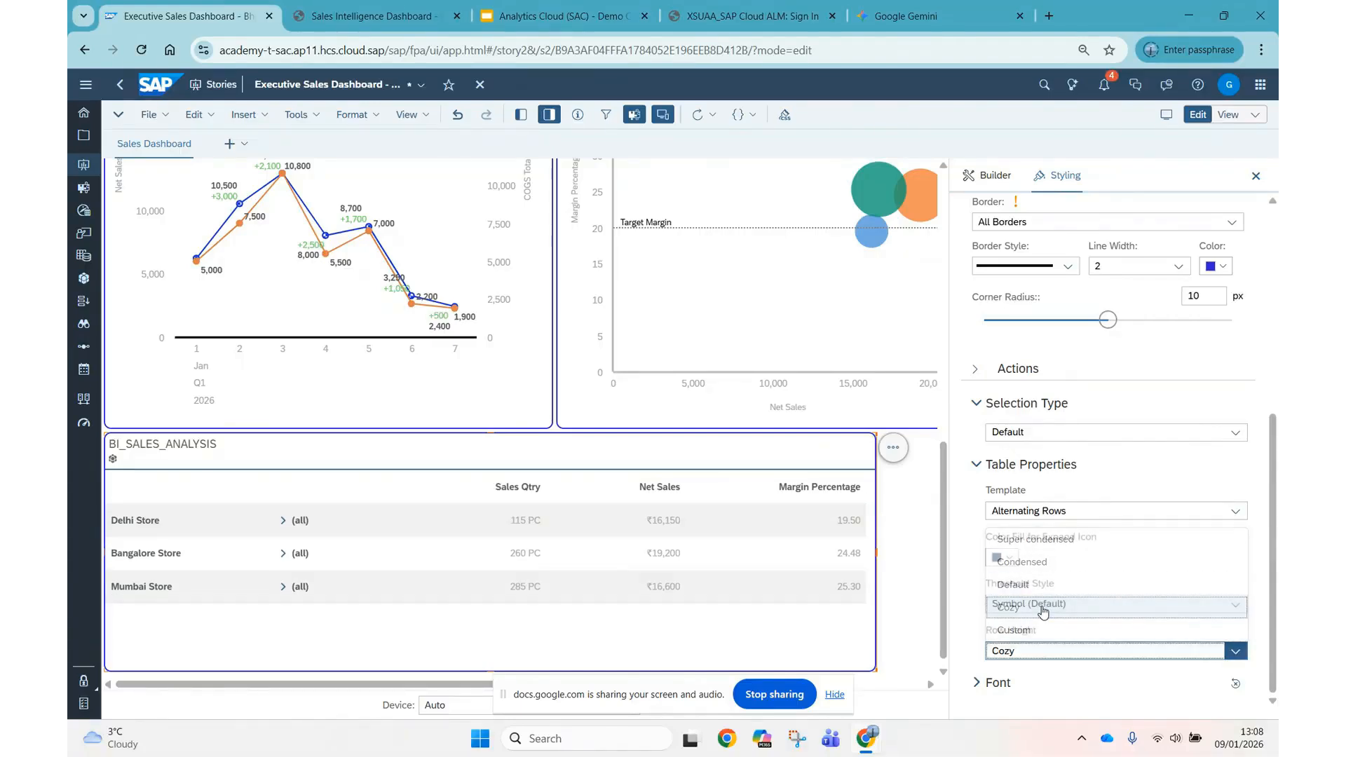
Set the BI_SALES_ANALYSIS table's font to Verdana at size 20.
{"action": "left_click", "coordinate": [978, 683]}
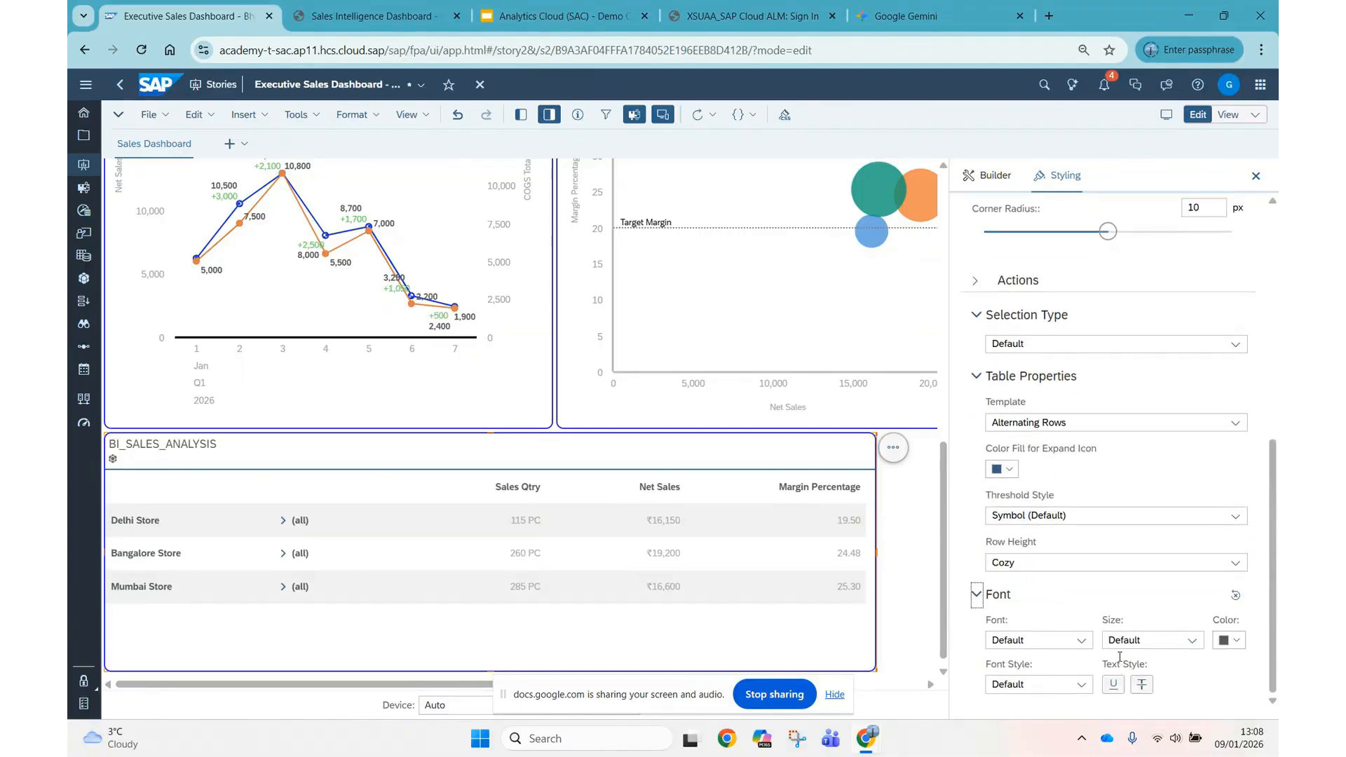
{"action": "left_click", "coordinate": [1087, 648]}
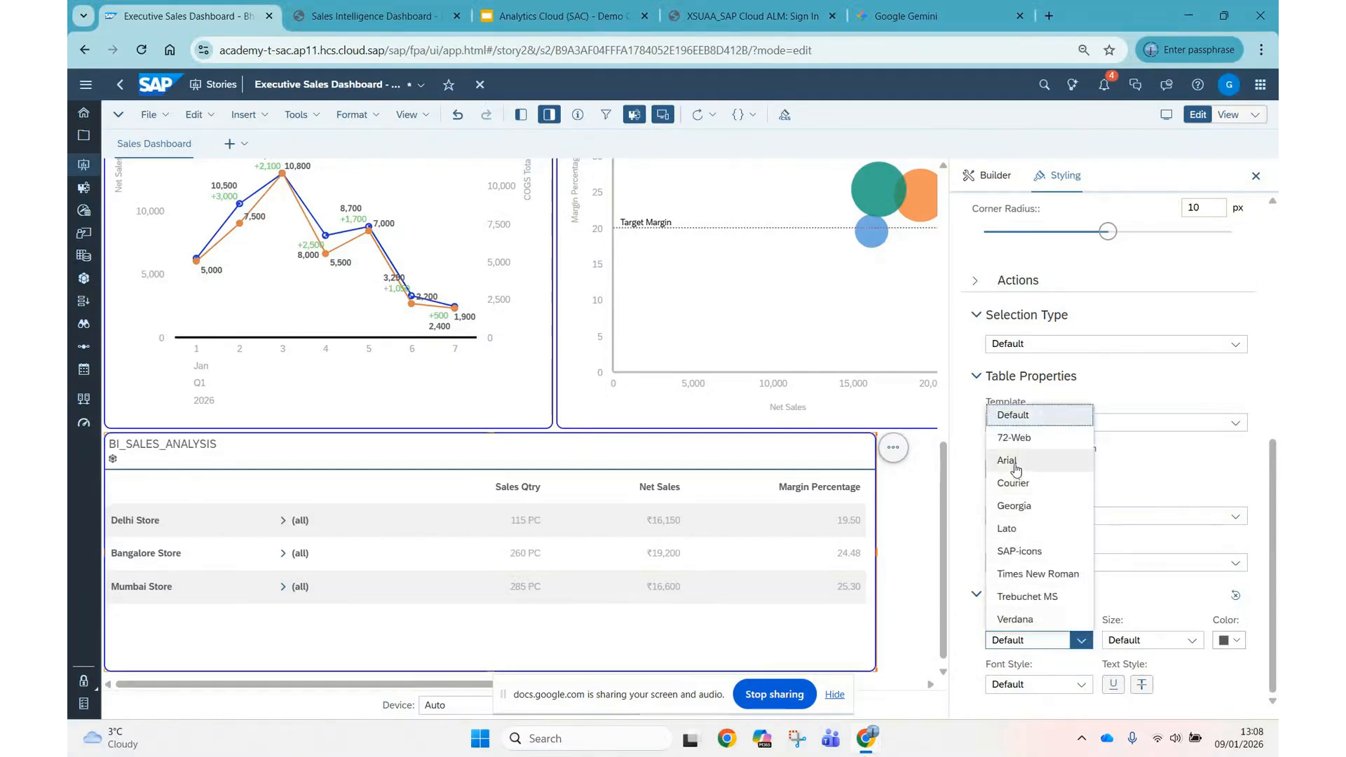
{"action": "left_click", "coordinate": [1017, 619]}
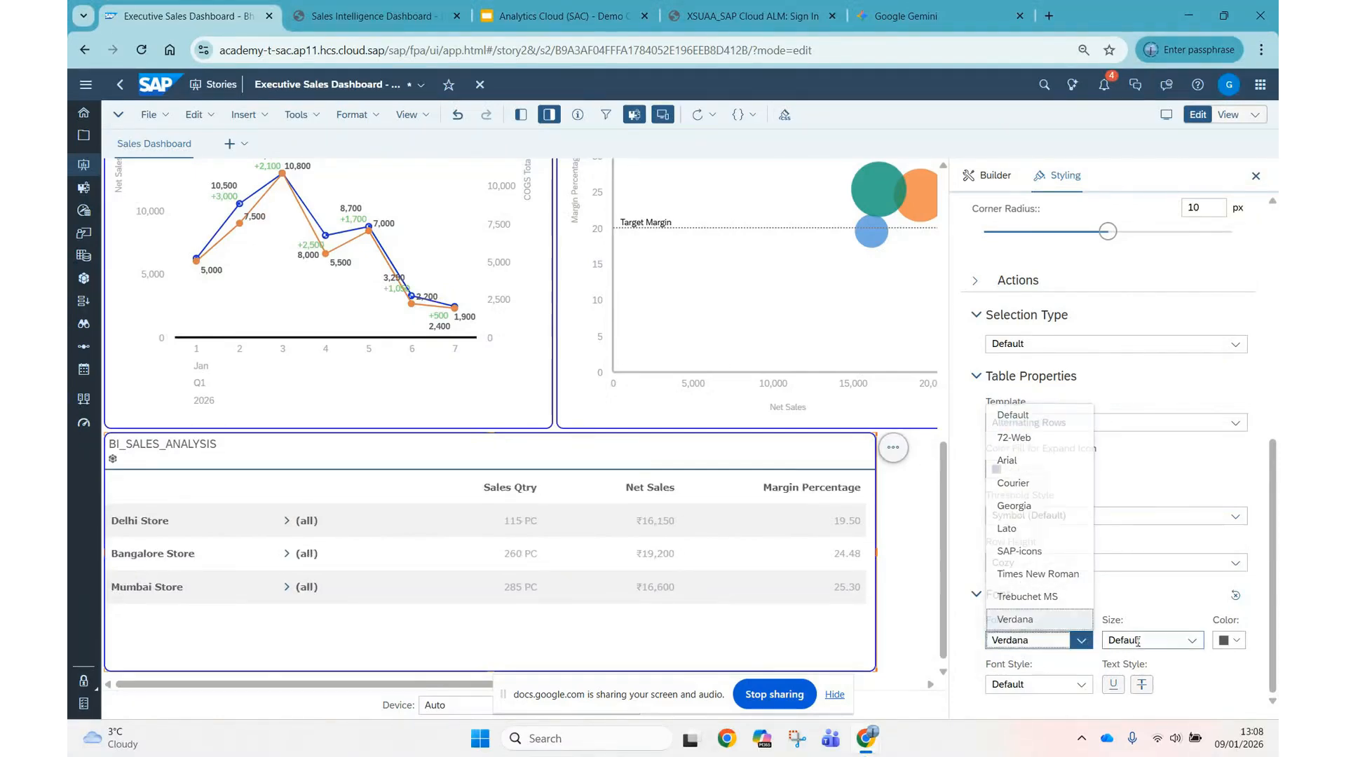
{"action": "left_click", "coordinate": [1195, 649]}
{"action": "left_click", "coordinate": [1150, 527]}
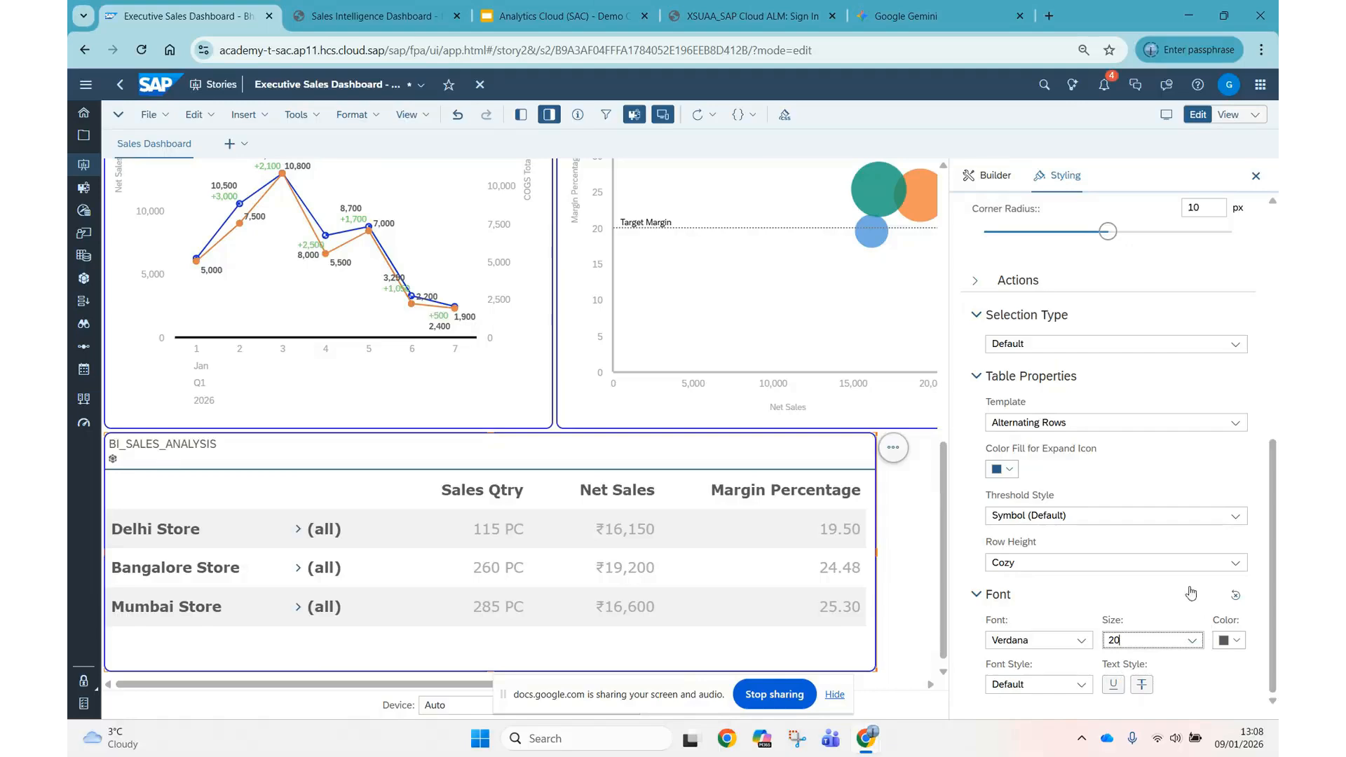
Close the styling settings and save the Executive Sales Dashboard story.
{"action": "scroll", "coordinate": [1178, 420], "scroll_direction": "up", "scroll_amount": 3}
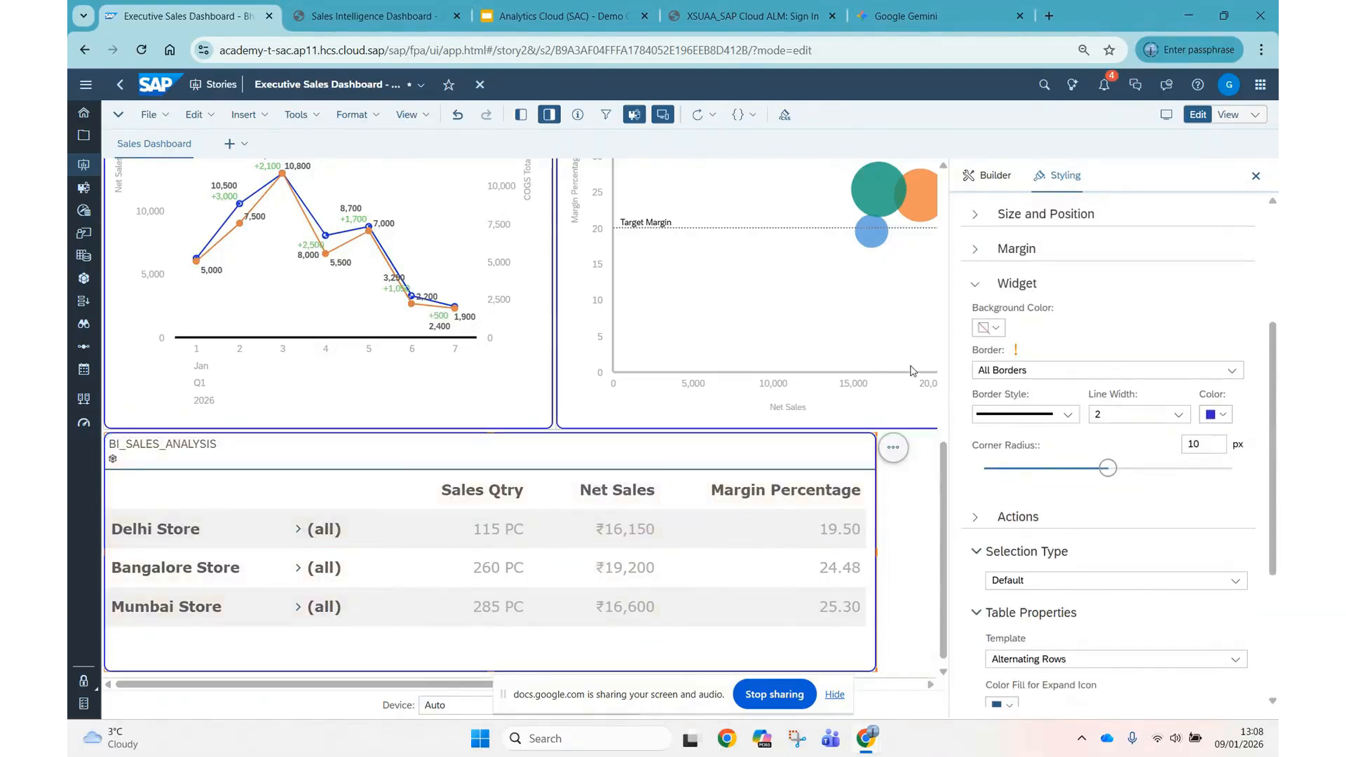
{"action": "scroll", "coordinate": [701, 420], "scroll_direction": "up", "scroll_amount": 3}
{"action": "left_click", "coordinate": [1255, 177]}
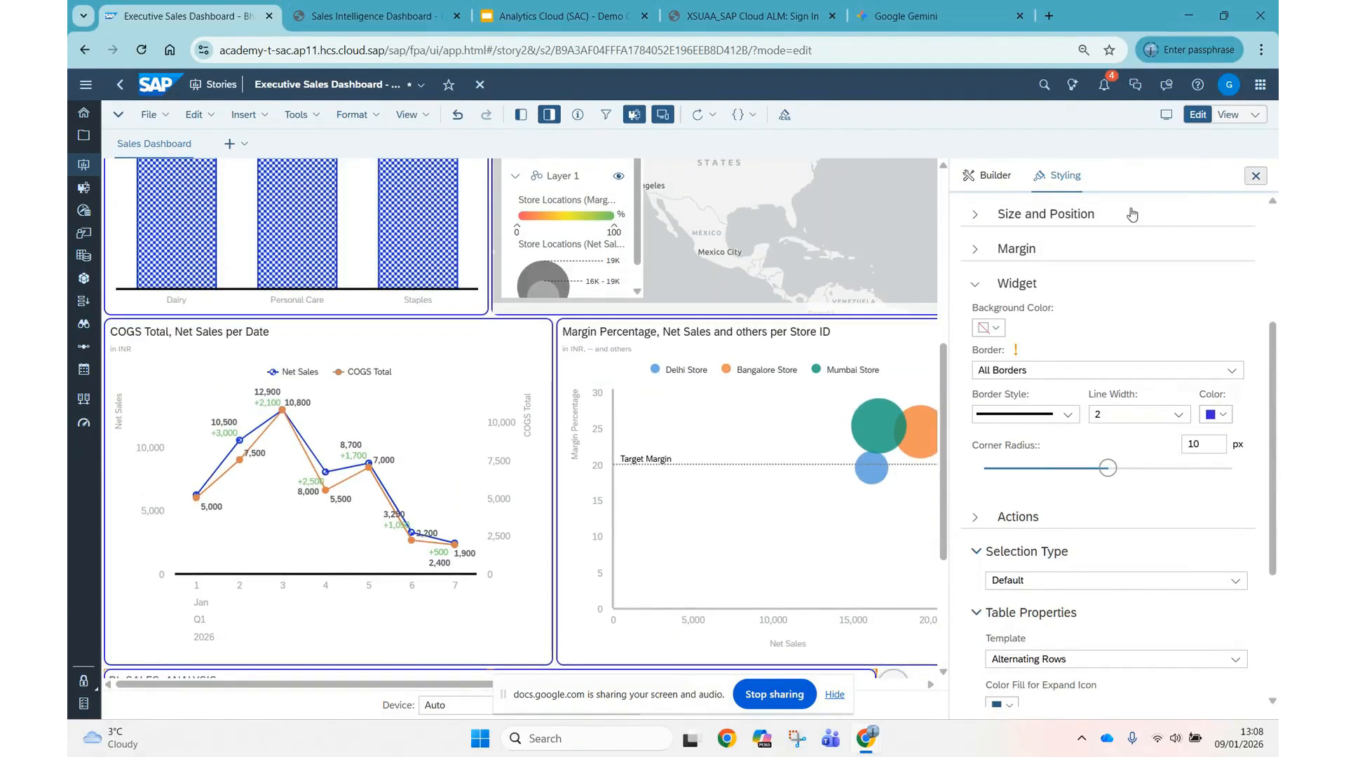
{"action": "scroll", "coordinate": [901, 351], "scroll_direction": "up", "scroll_amount": 5}
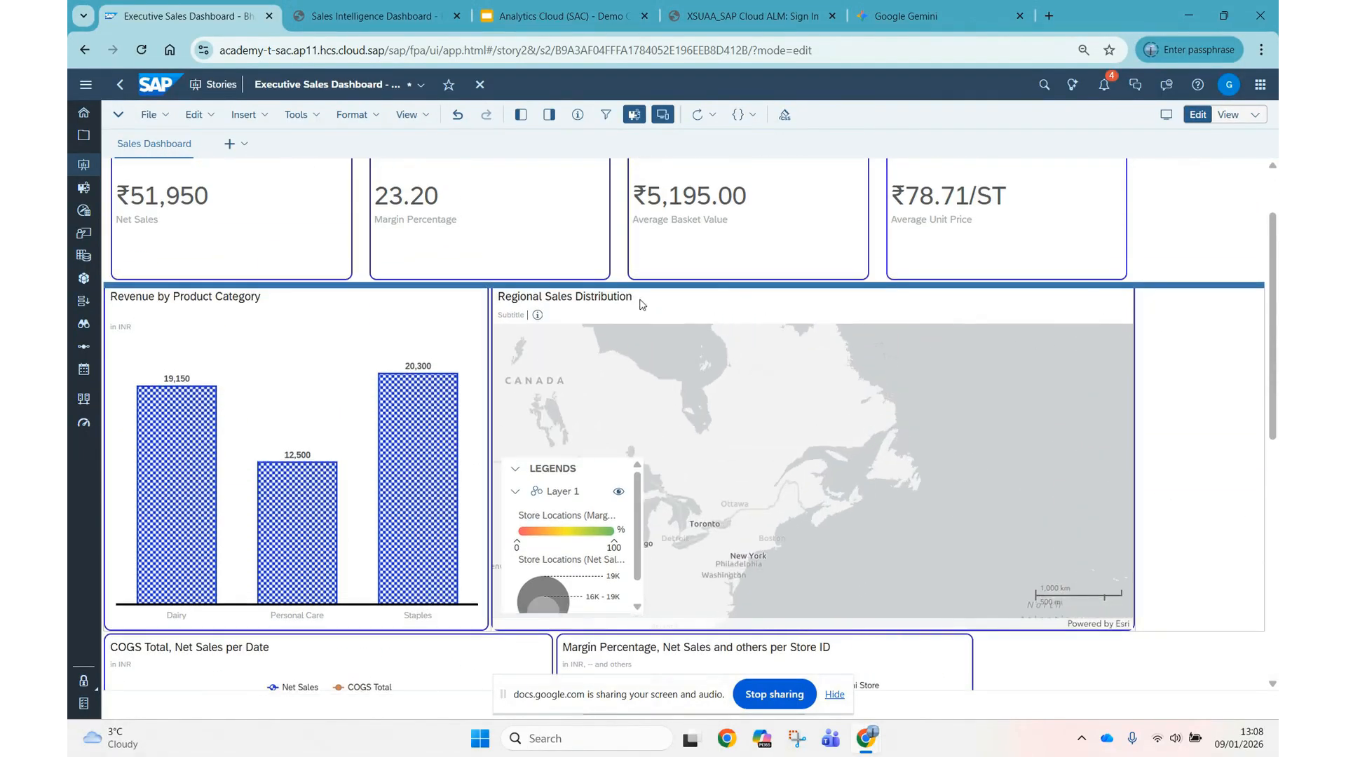
{"action": "left_click", "coordinate": [154, 114]}
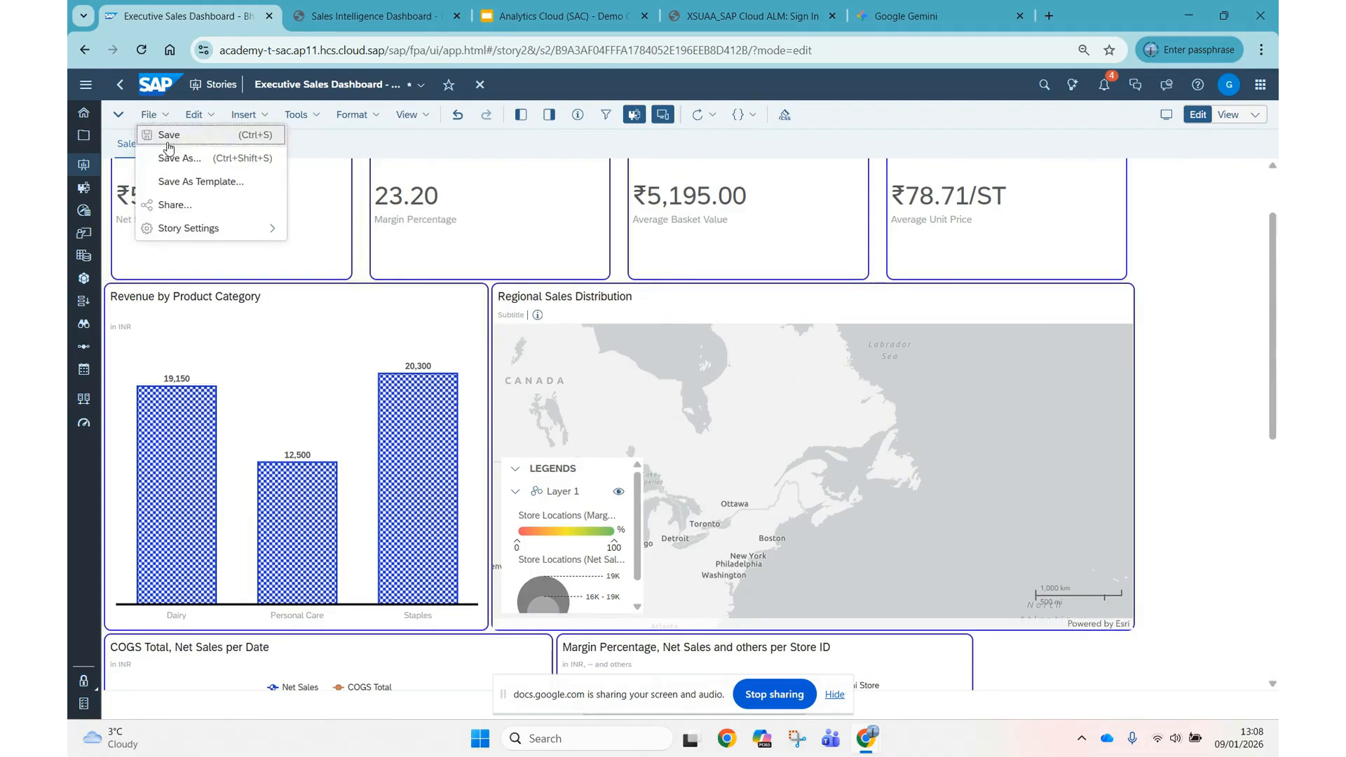
{"action": "left_click", "coordinate": [179, 131]}
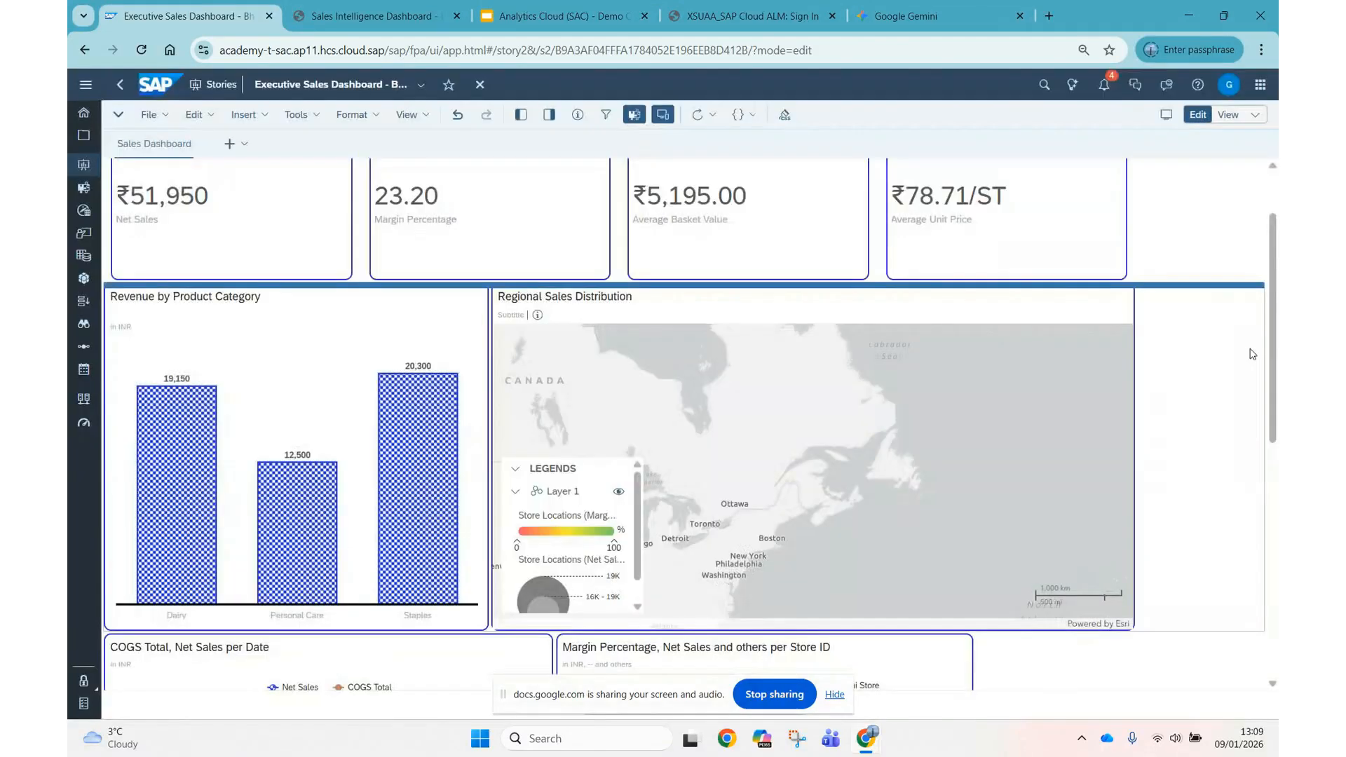
Filter the dashboard by Staples from the Revenue by Product Category chart and examine the KPI tiles and regional map.
{"action": "scroll", "coordinate": [804, 229], "scroll_direction": "up", "scroll_amount": 2}
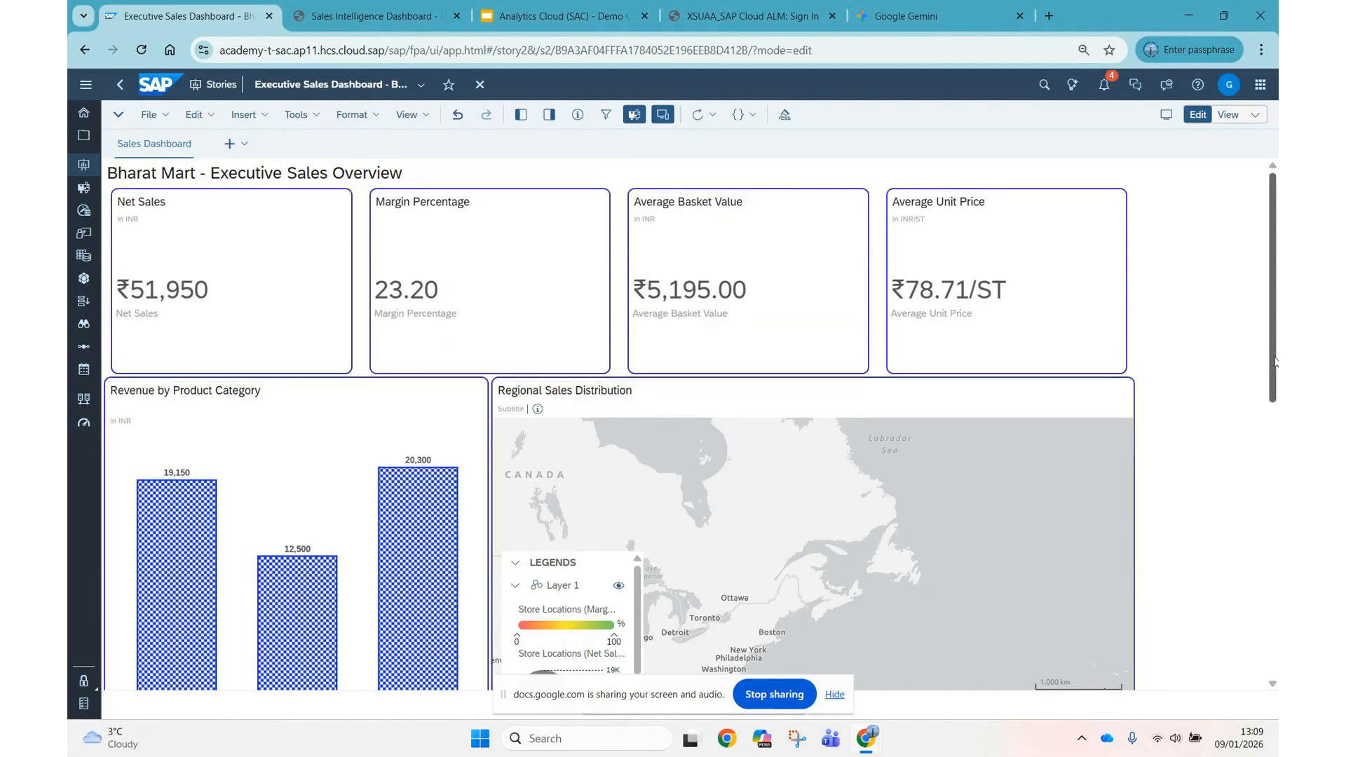
{"action": "left_click_drag", "start_coordinate": [1274, 357], "coordinate": [1274, 426]}
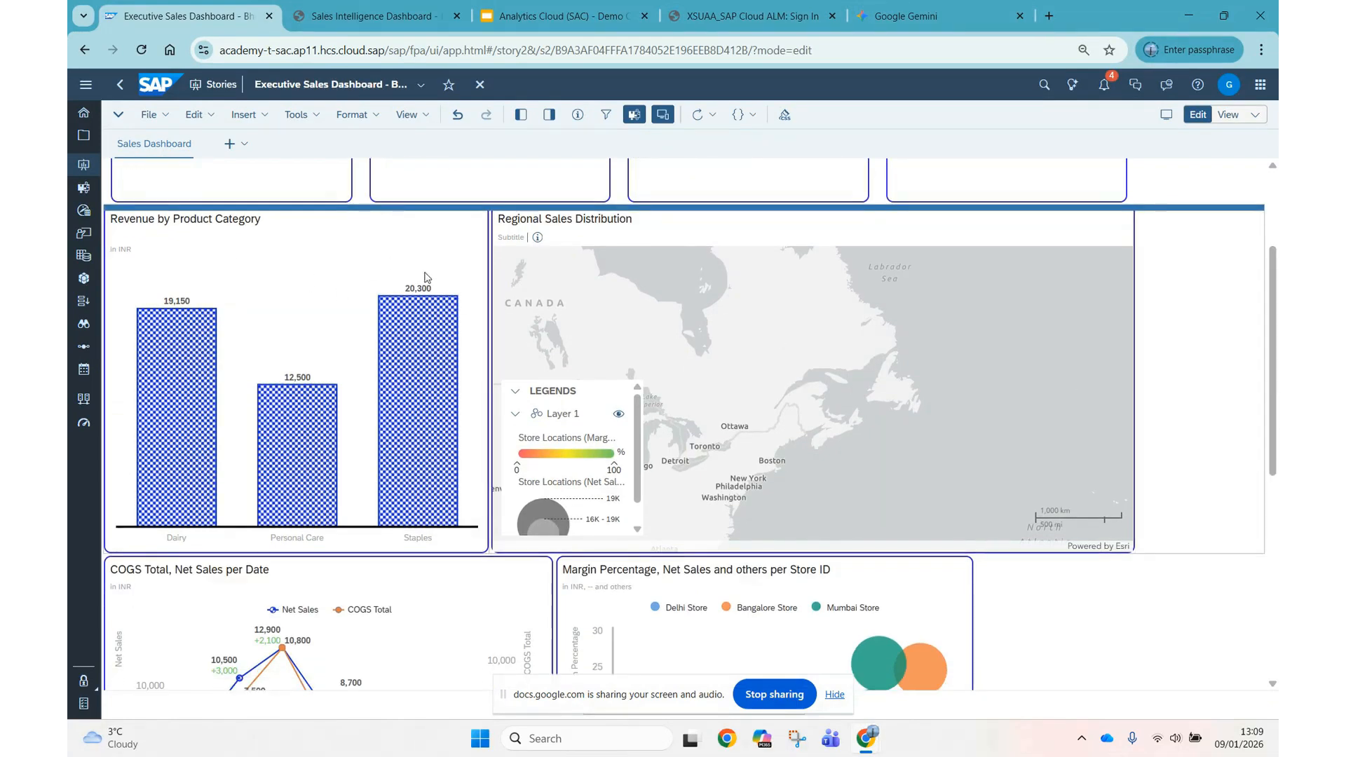
{"action": "mouse_move", "coordinate": [425, 421]}
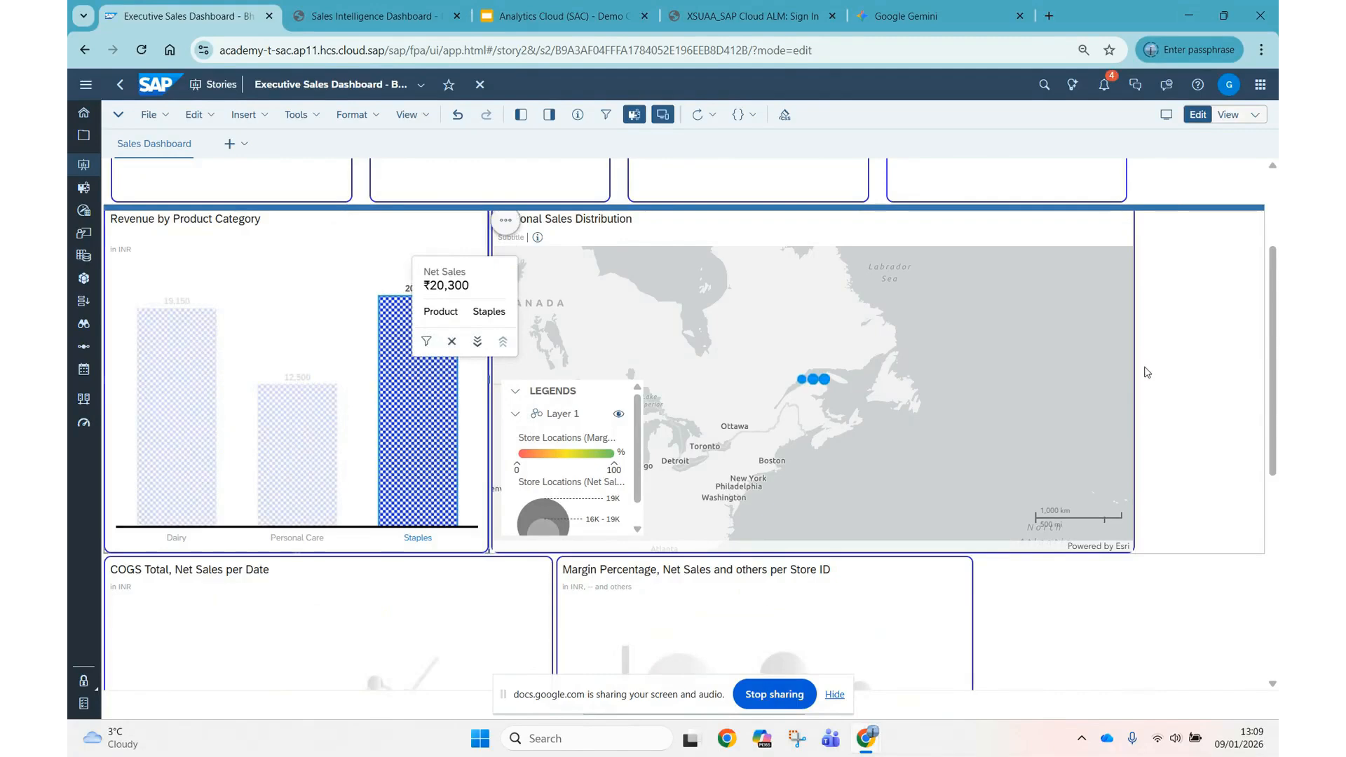
{"action": "scroll", "coordinate": [1145, 370], "scroll_direction": "up", "scroll_amount": 2}
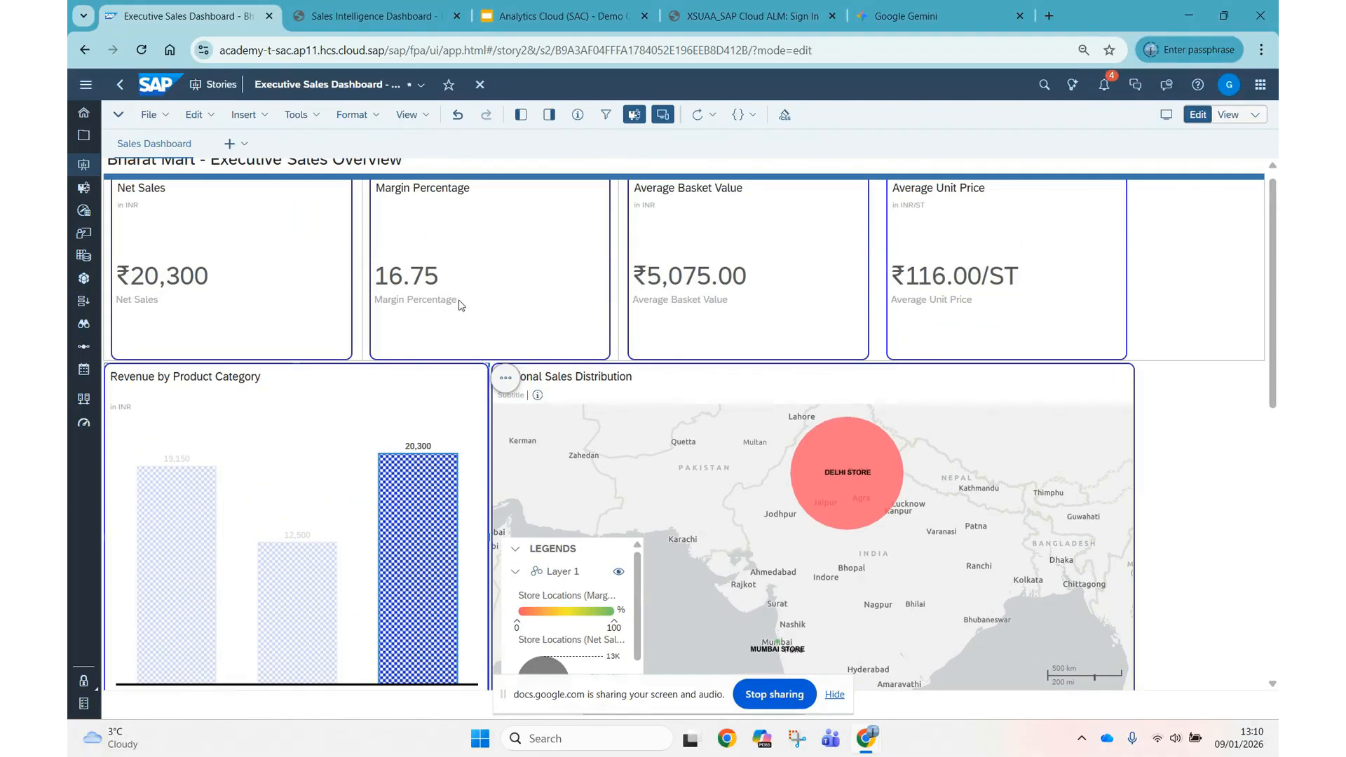
{"action": "mouse_move", "coordinate": [816, 436]}
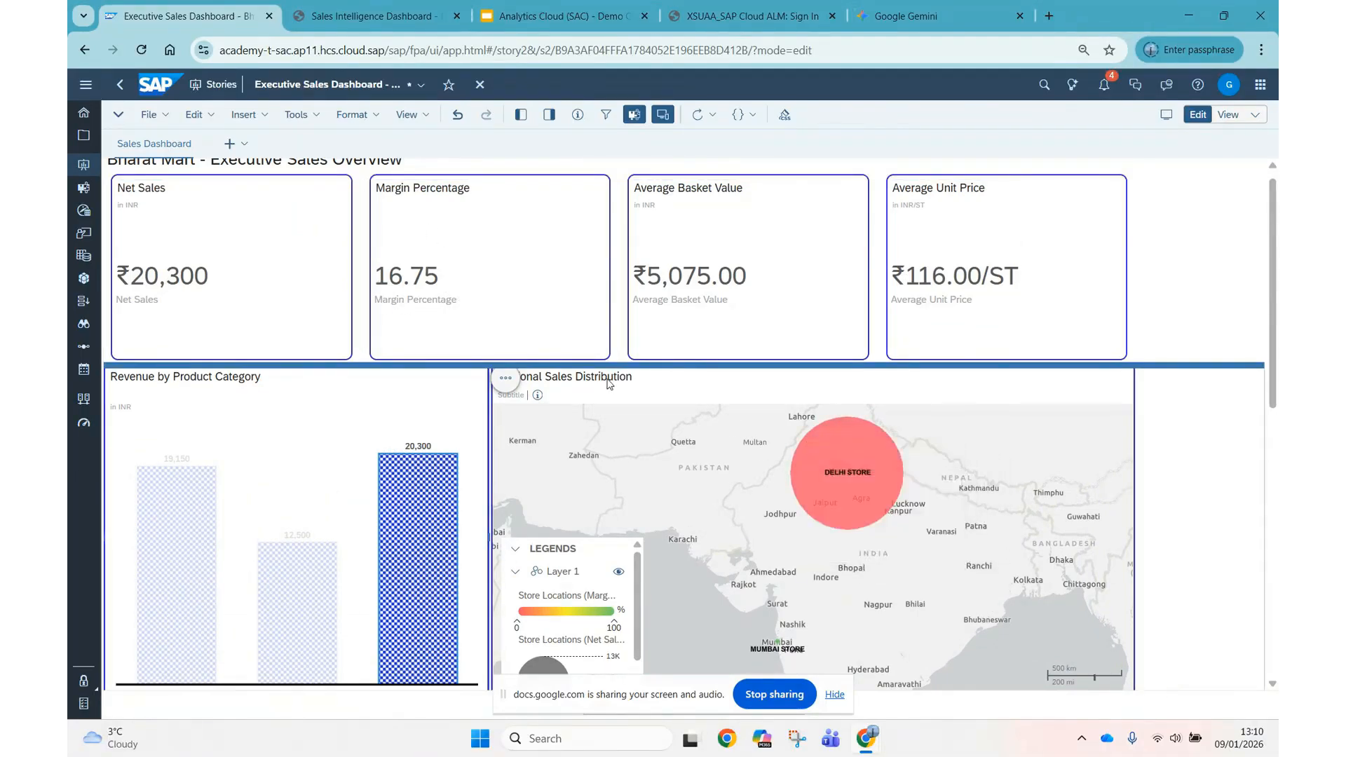
{"action": "mouse_move", "coordinate": [869, 484]}
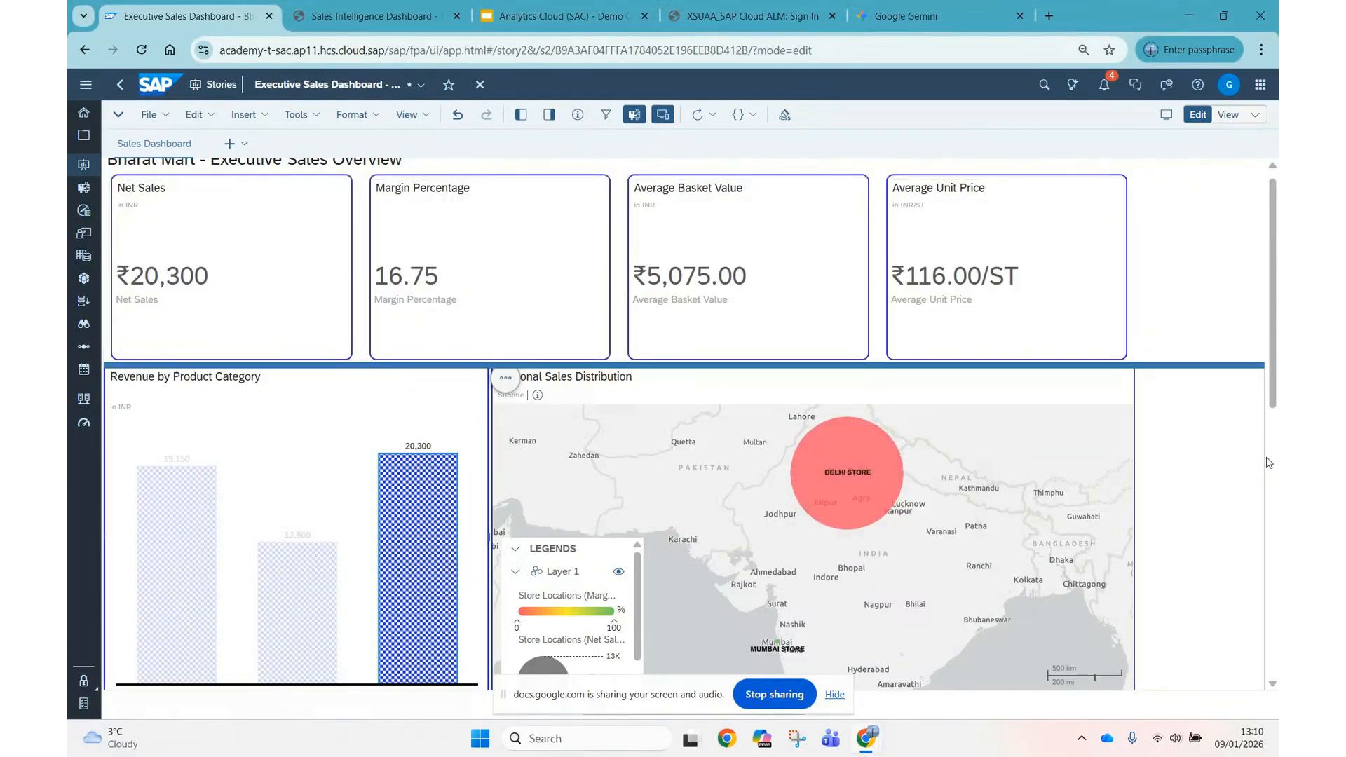
Clear the Staples selection and examine the Mumbai and Bangalore store details on the Regional Sales Distribution map.
{"action": "scroll", "coordinate": [1175, 412], "scroll_direction": "down", "scroll_amount": 2}
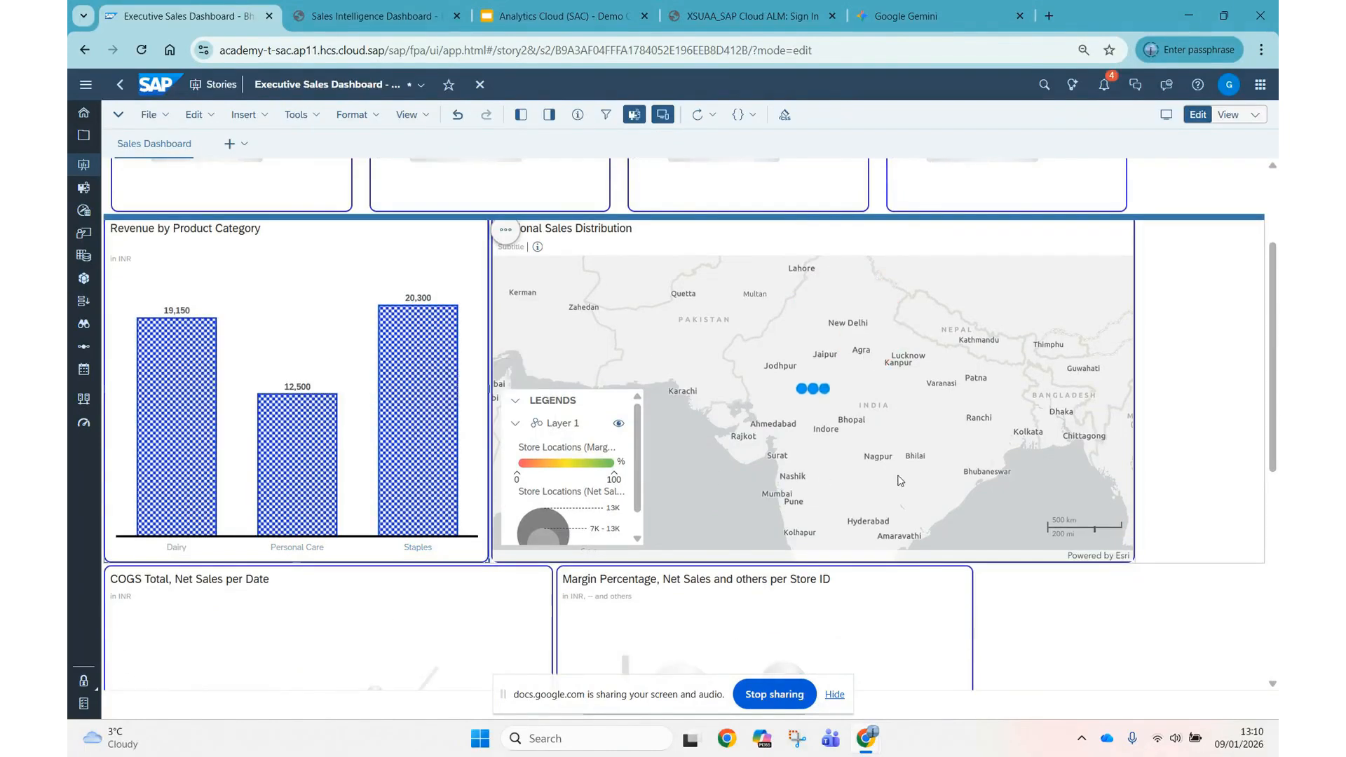
{"action": "scroll", "coordinate": [1276, 408], "scroll_direction": "down", "scroll_amount": 2}
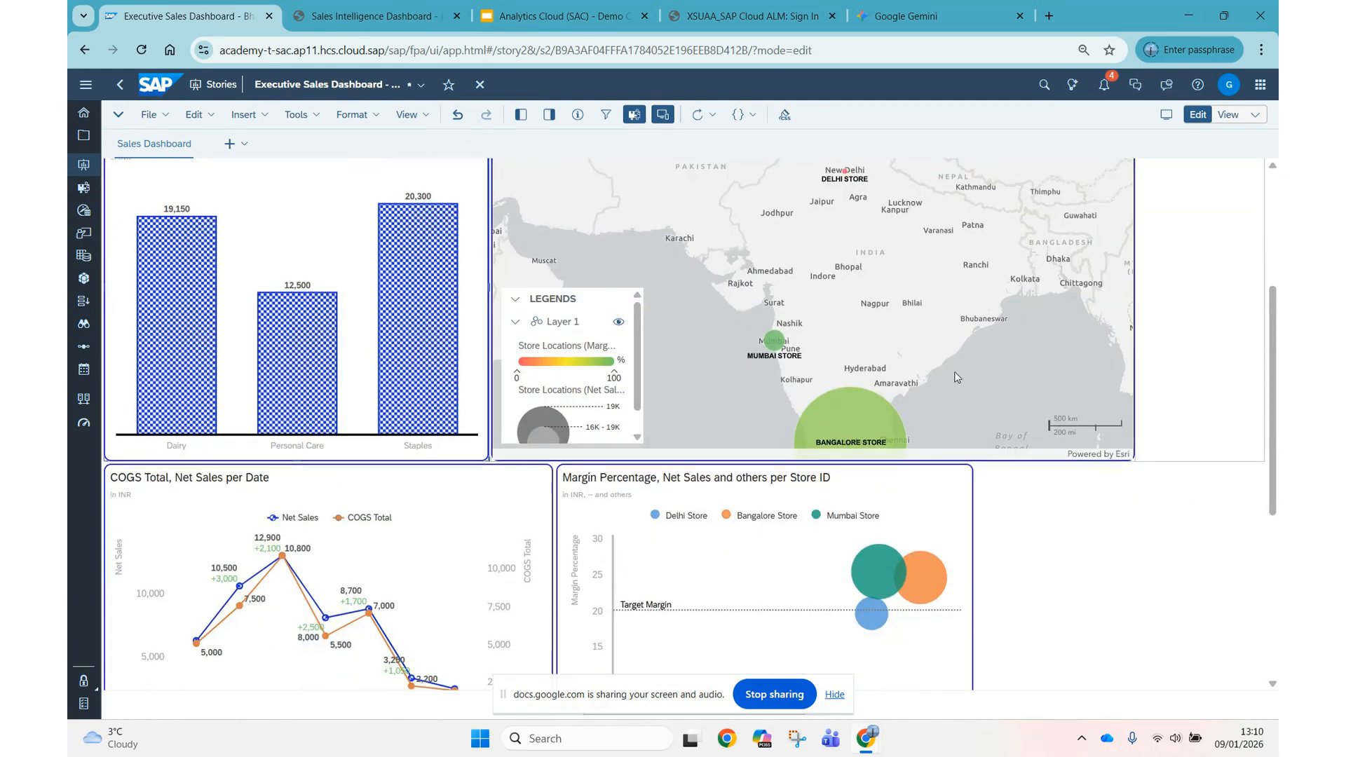
{"action": "left_click_drag", "start_coordinate": [855, 321], "coordinate": [851, 312]}
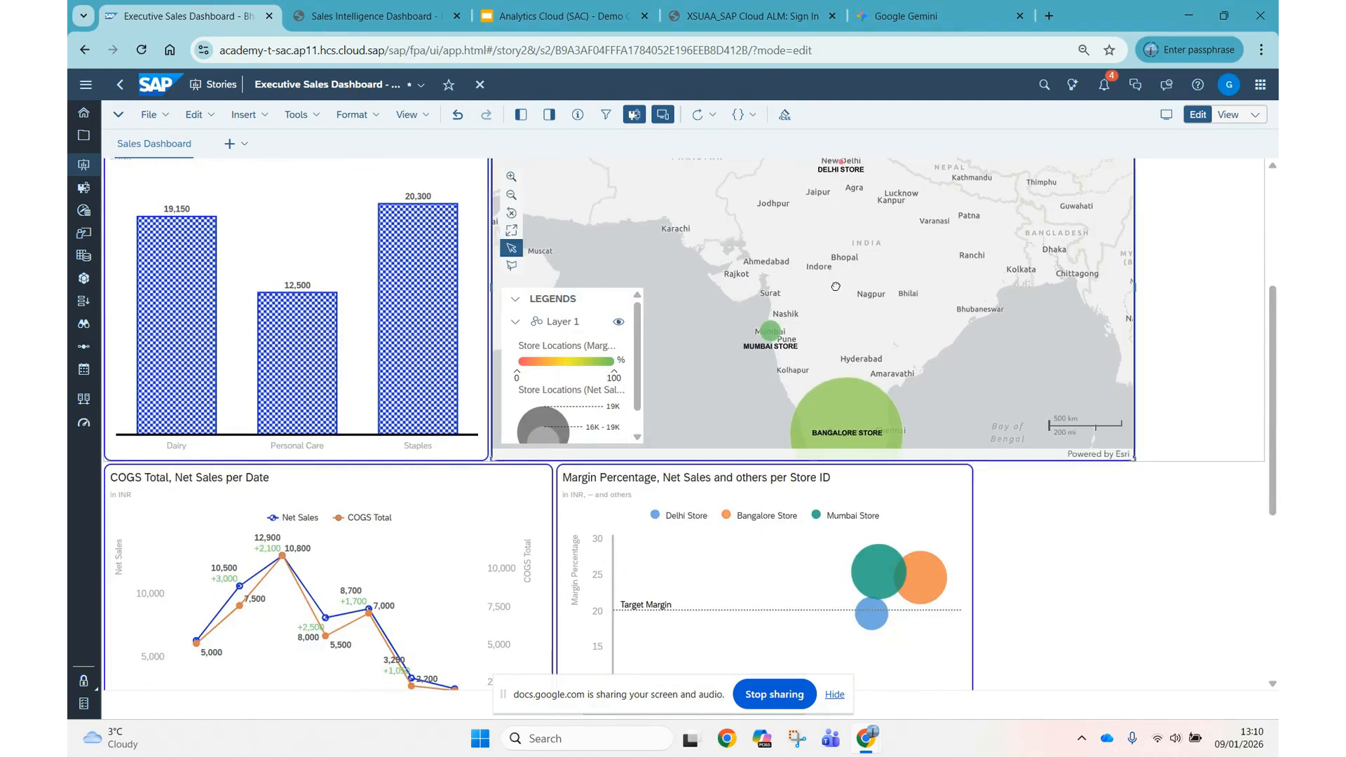
{"action": "mouse_move", "coordinate": [841, 165]}
{"action": "mouse_move", "coordinate": [767, 331]}
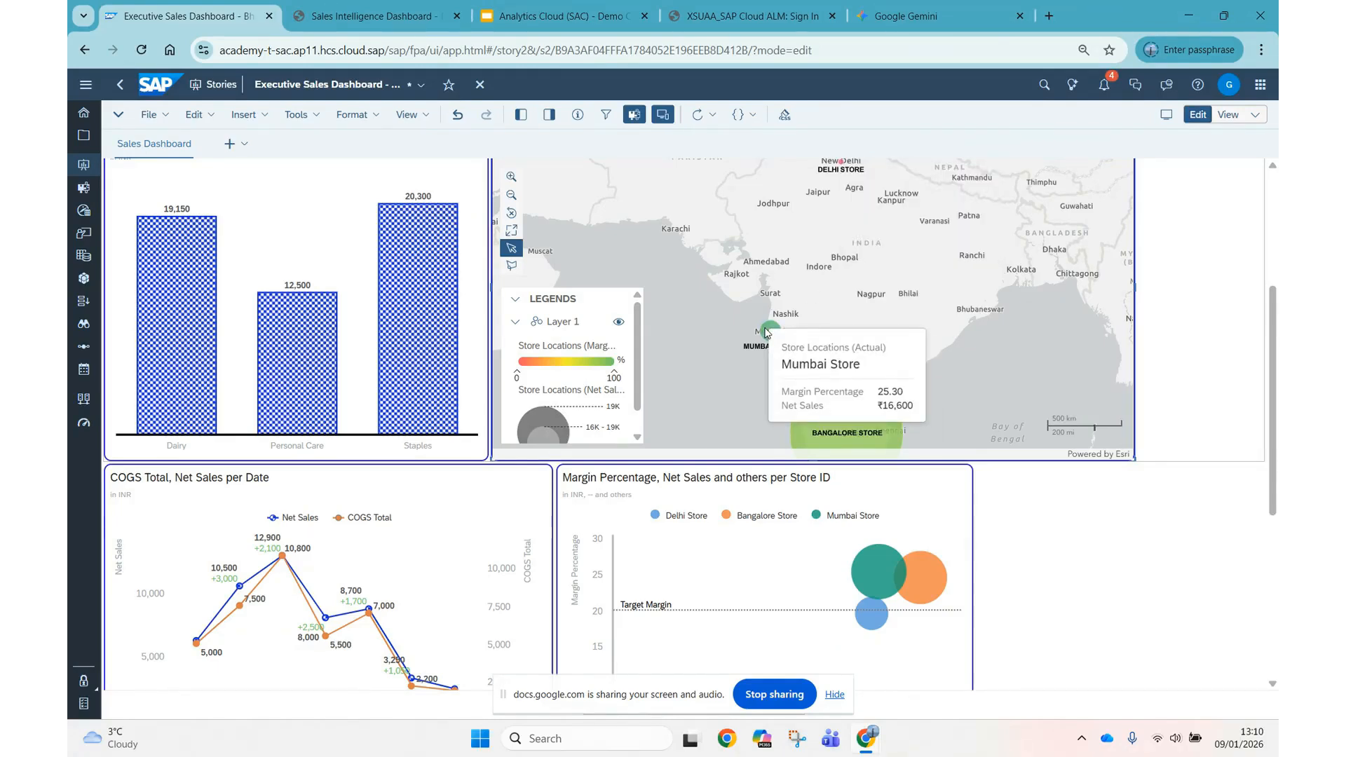
{"action": "mouse_move", "coordinate": [856, 436]}
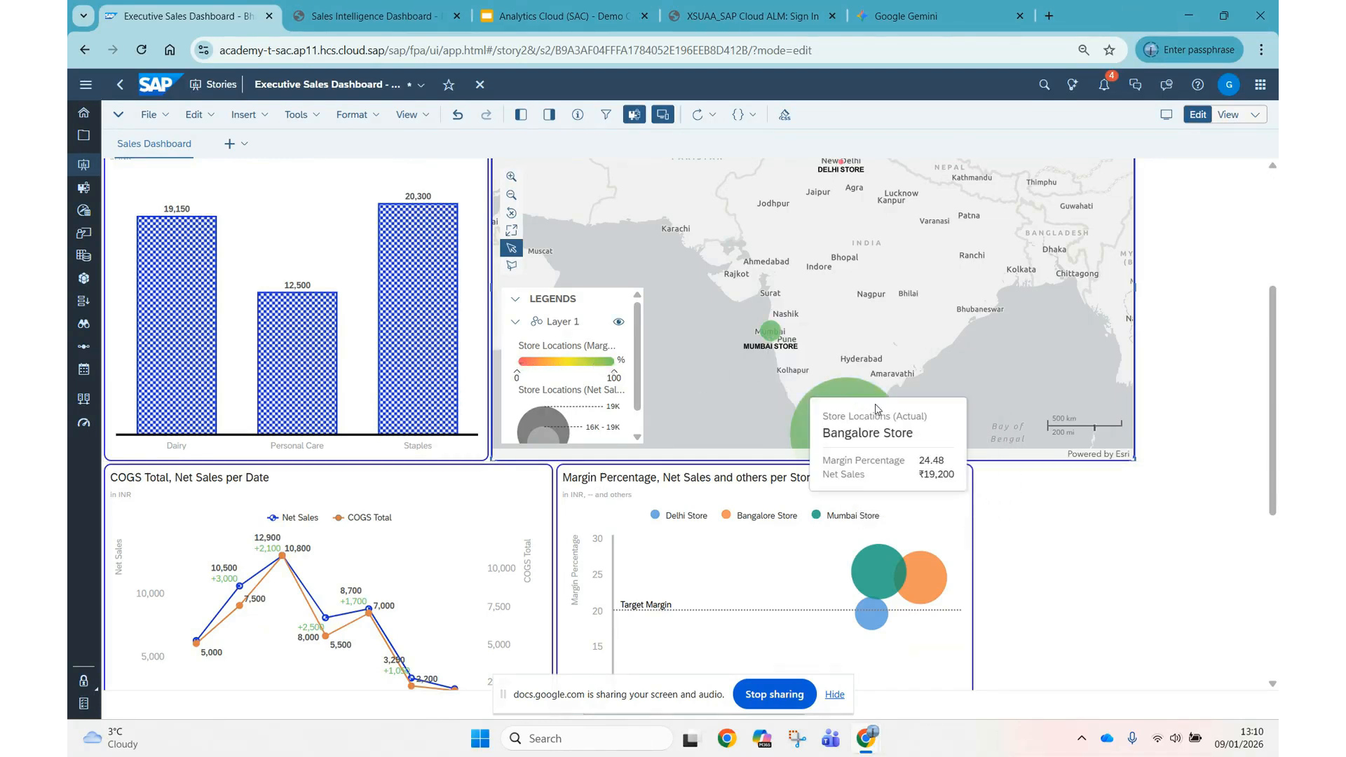
{"action": "mouse_move", "coordinate": [878, 406]}
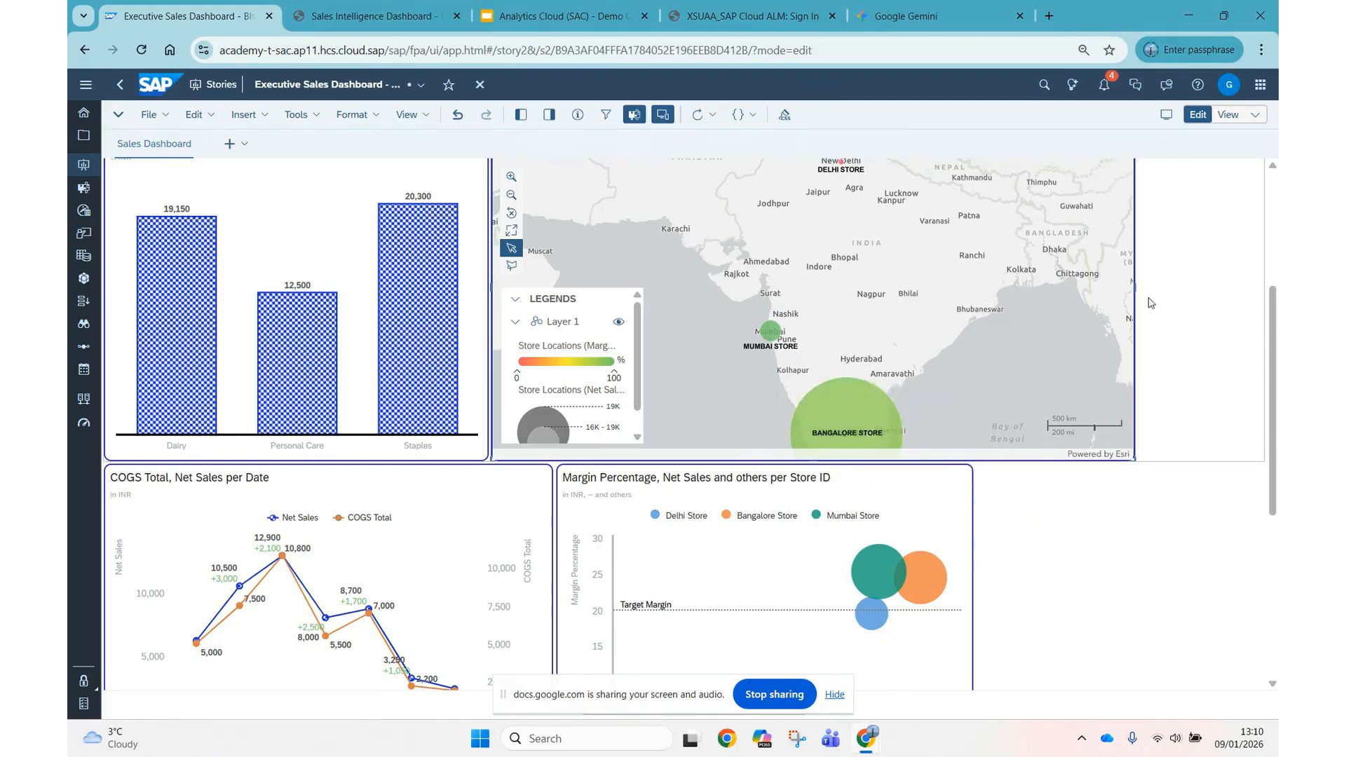
Examine the daily Net Sales and COGS data points in the COGS Total, Net Sales per Date chart.
{"action": "scroll", "coordinate": [1275, 335], "scroll_direction": "down", "scroll_amount": 3}
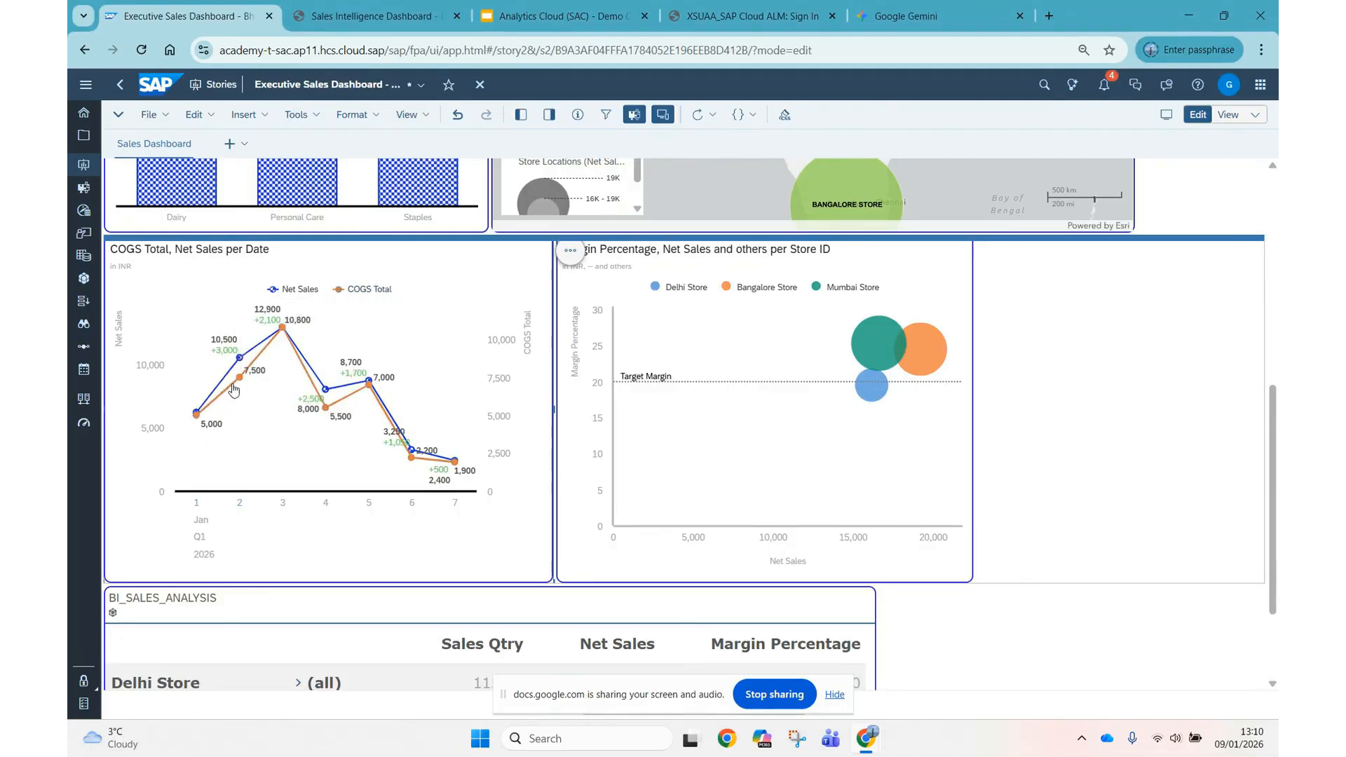
{"action": "mouse_move", "coordinate": [239, 361]}
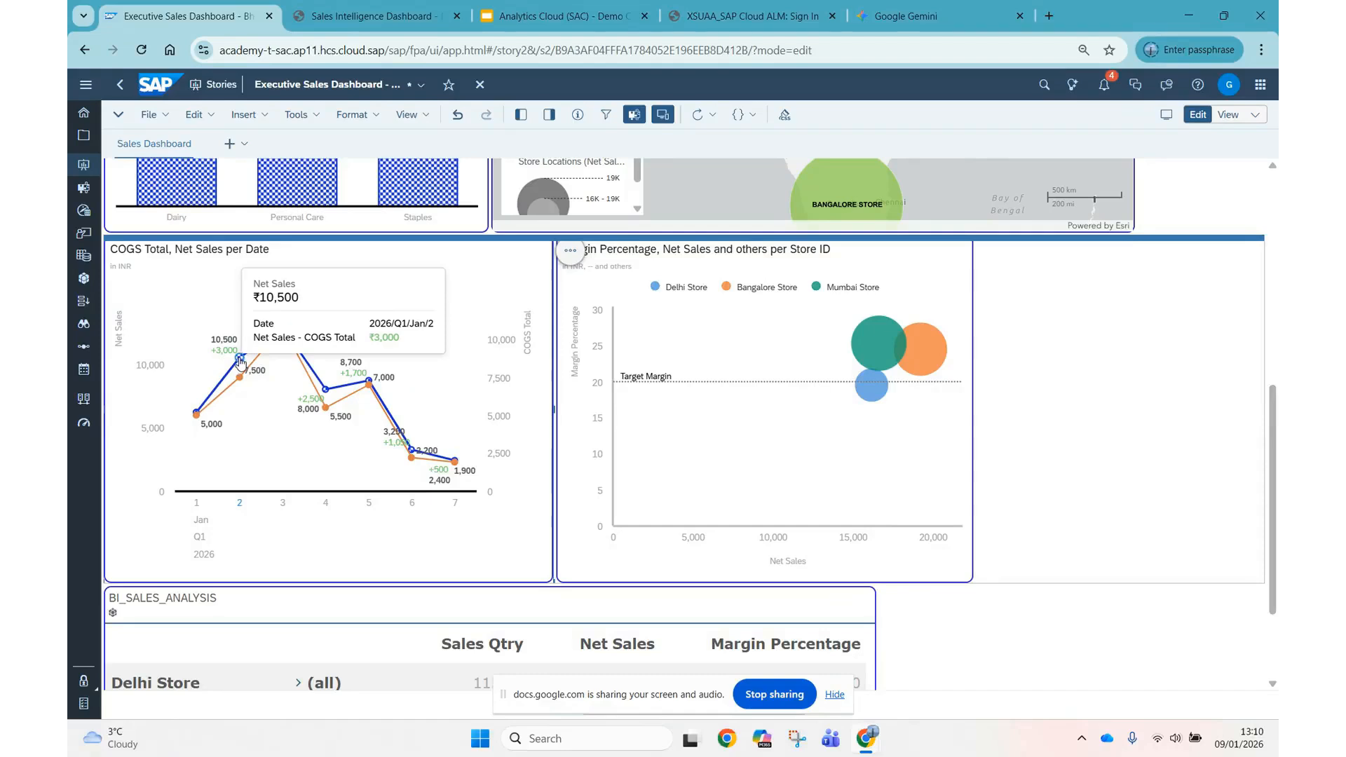
{"action": "mouse_move", "coordinate": [282, 332]}
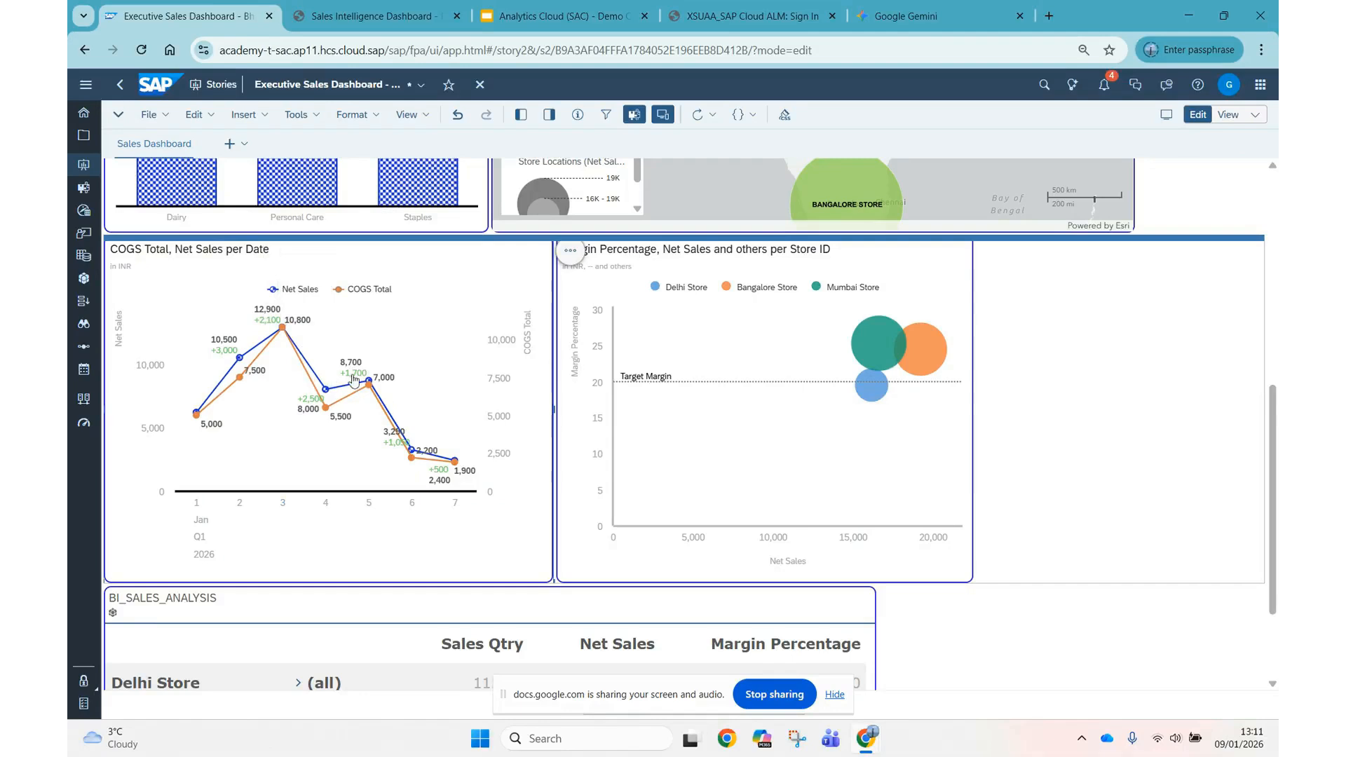
{"action": "mouse_move", "coordinate": [349, 380]}
{"action": "mouse_move", "coordinate": [443, 476]}
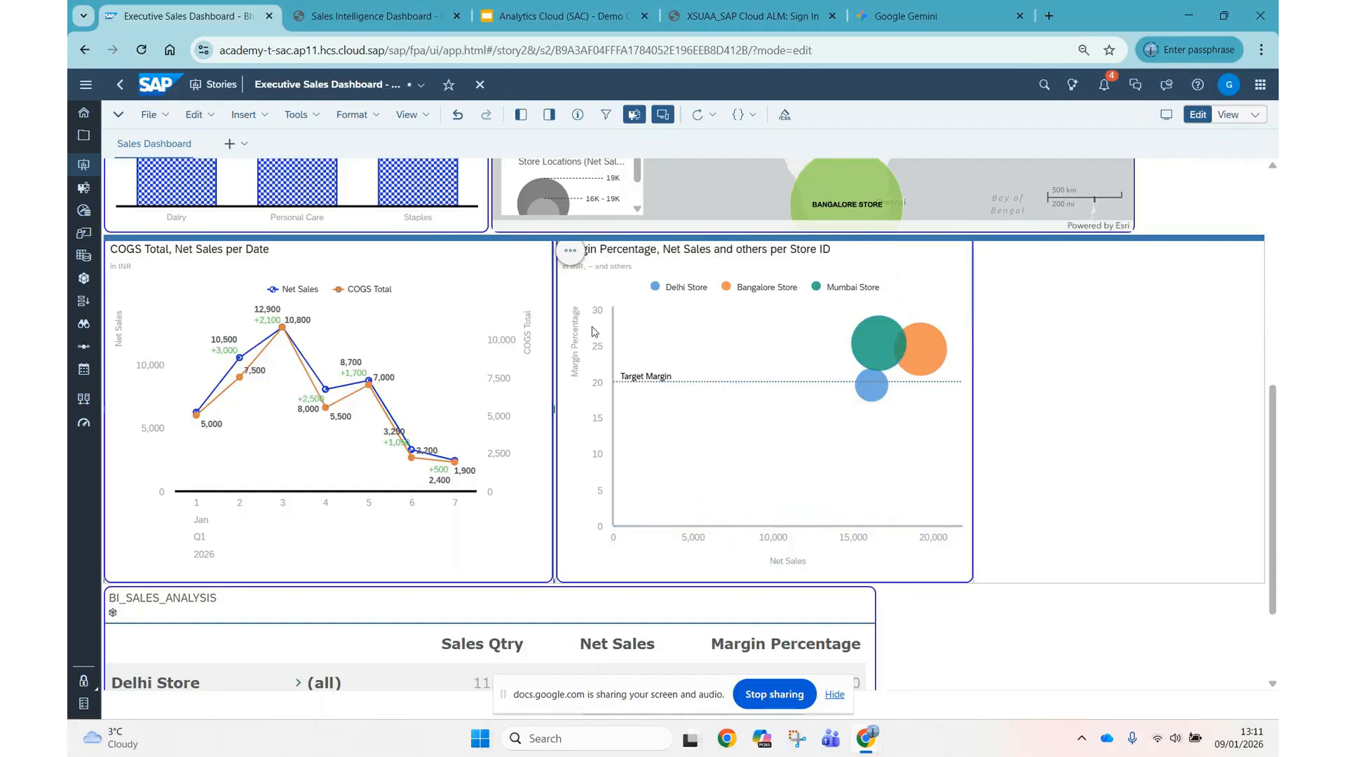
Examine the Mumbai, Delhi and Bangalore store bubbles against the Target Margin line in the Margin Percentage chart.
{"action": "mouse_move", "coordinate": [868, 346]}
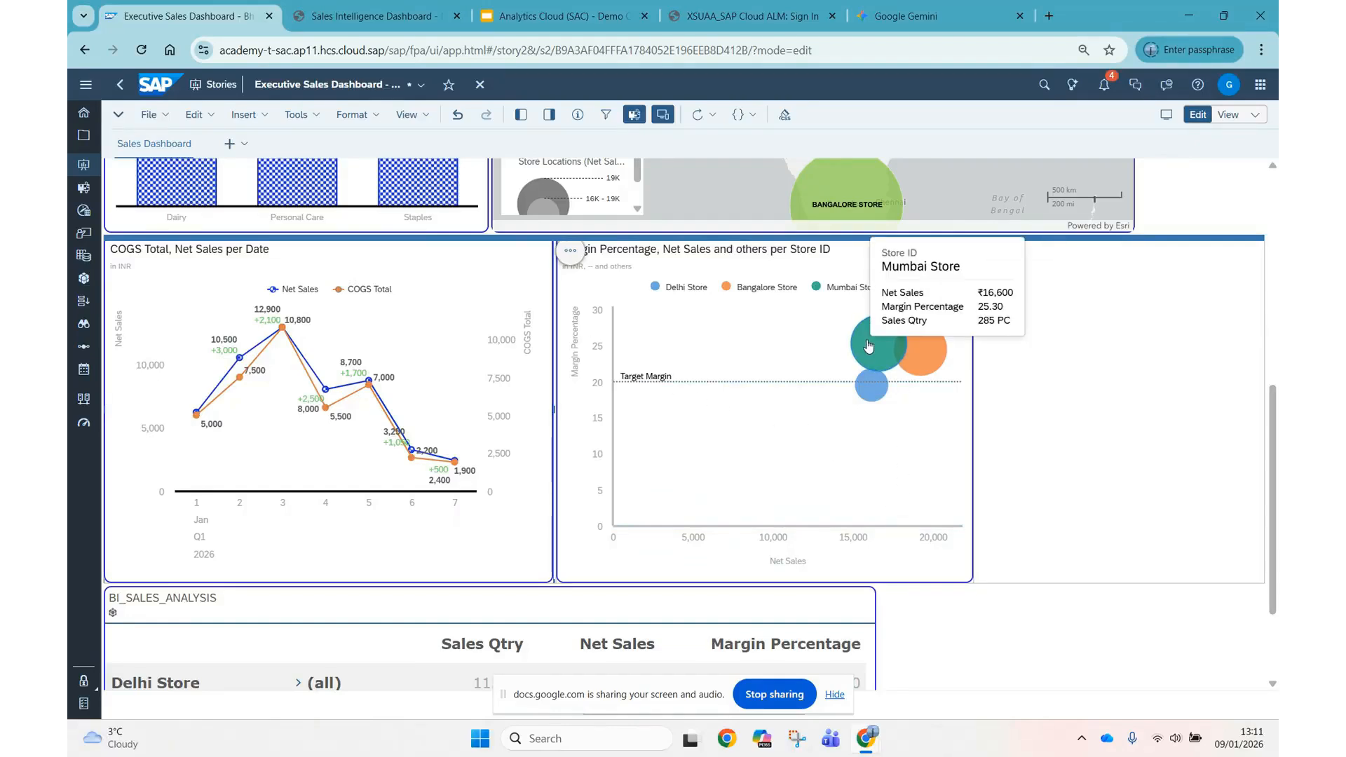
{"action": "mouse_move", "coordinate": [873, 390]}
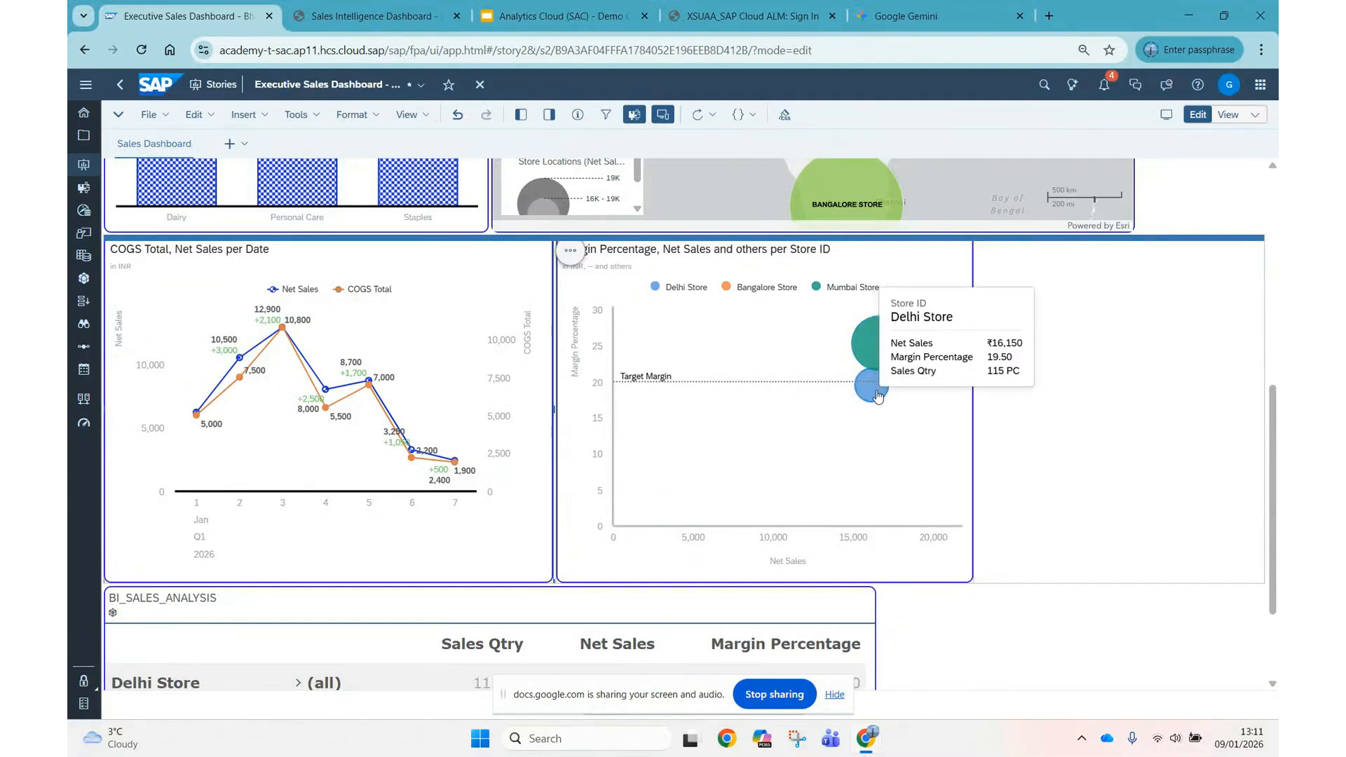
{"action": "mouse_move", "coordinate": [928, 349]}
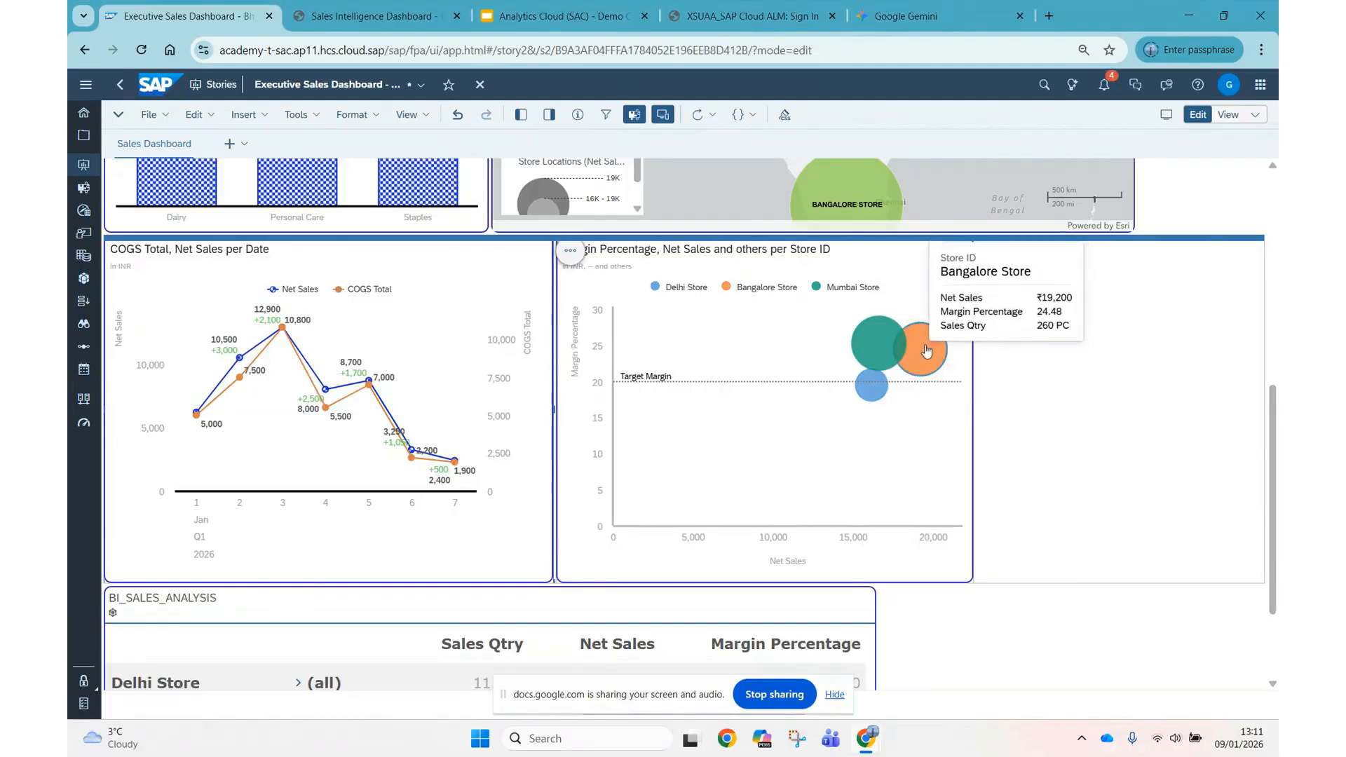
Expand the Delhi Store row in the BI_SALES_ANALYSIS table to show its product categories.
{"action": "scroll", "coordinate": [1071, 410], "scroll_direction": "down", "scroll_amount": 2}
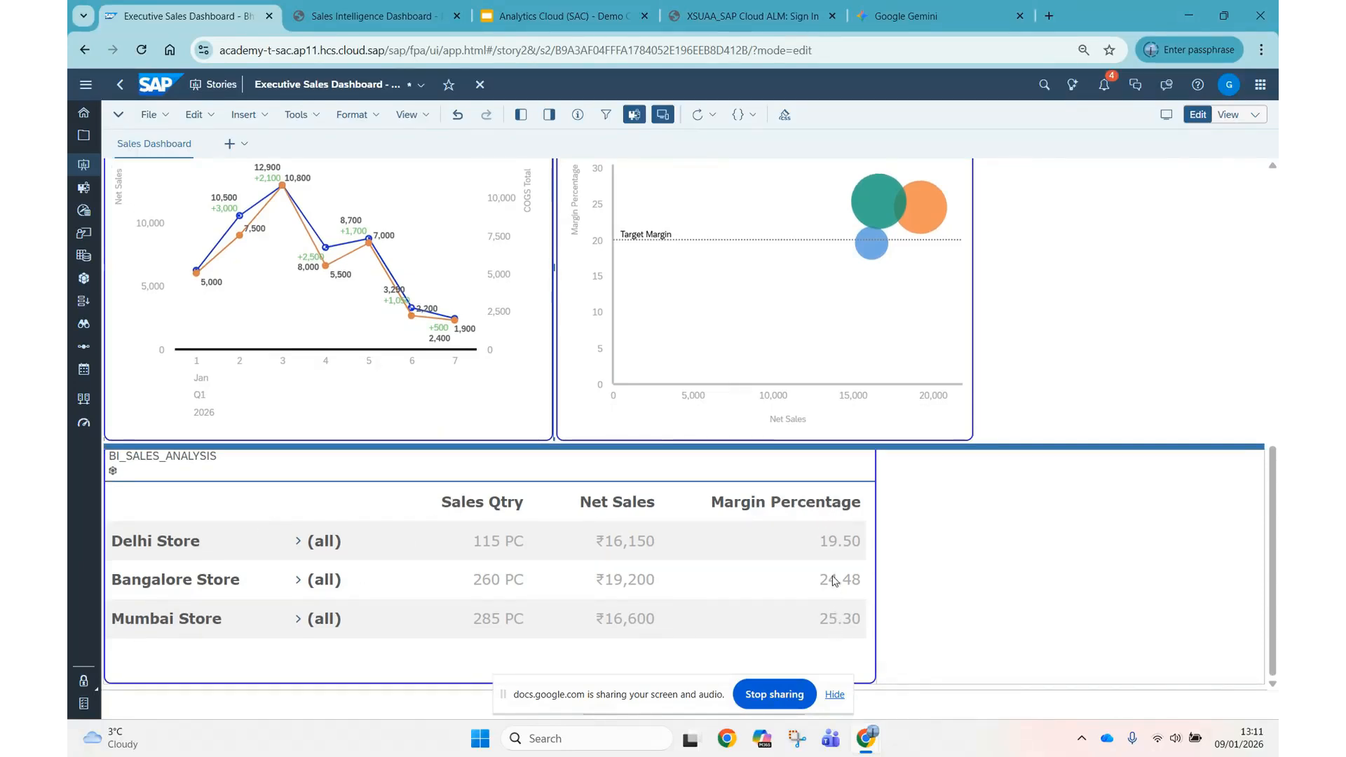
{"action": "left_click", "coordinate": [299, 543]}
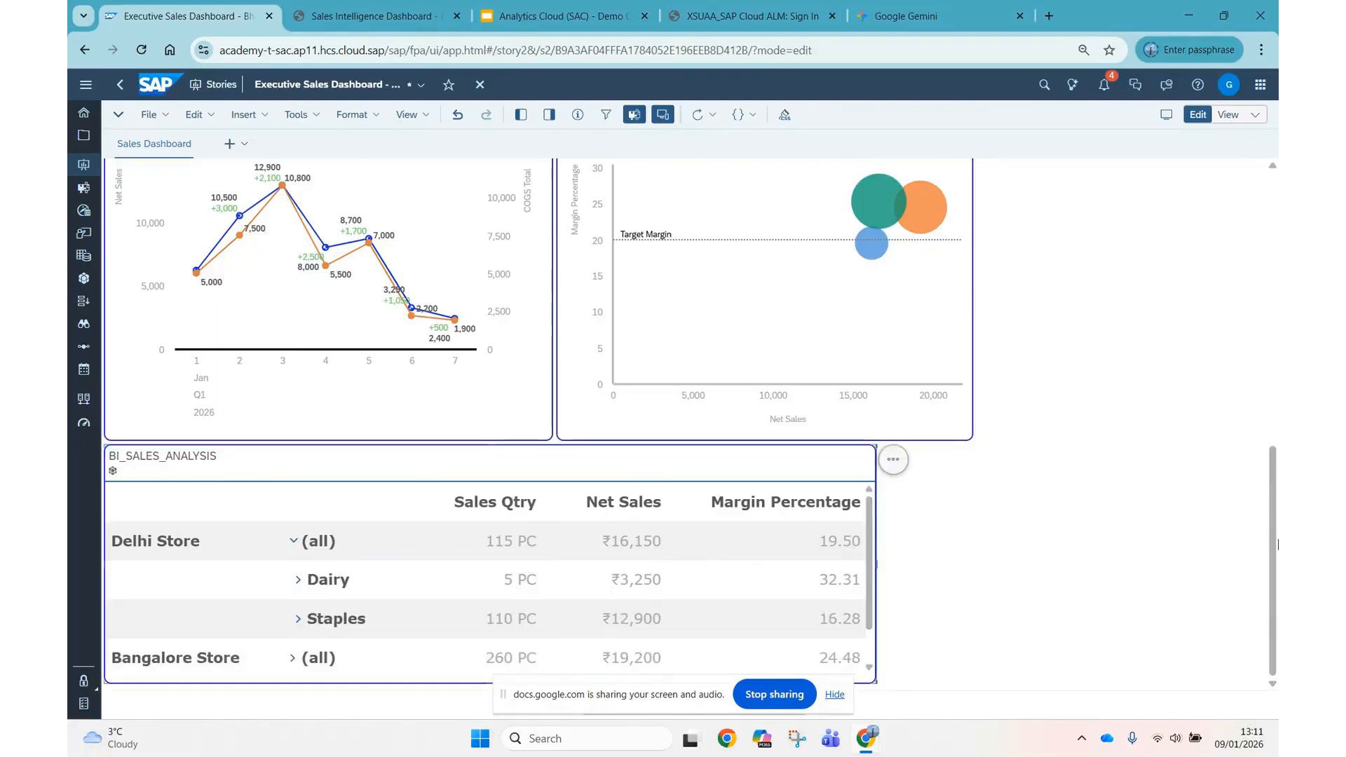
Return to the Regional Sales Distribution map and examine the Bangalore Store's margin and net sales details.
{"action": "left_click_drag", "start_coordinate": [1272, 529], "coordinate": [1261, 269]}
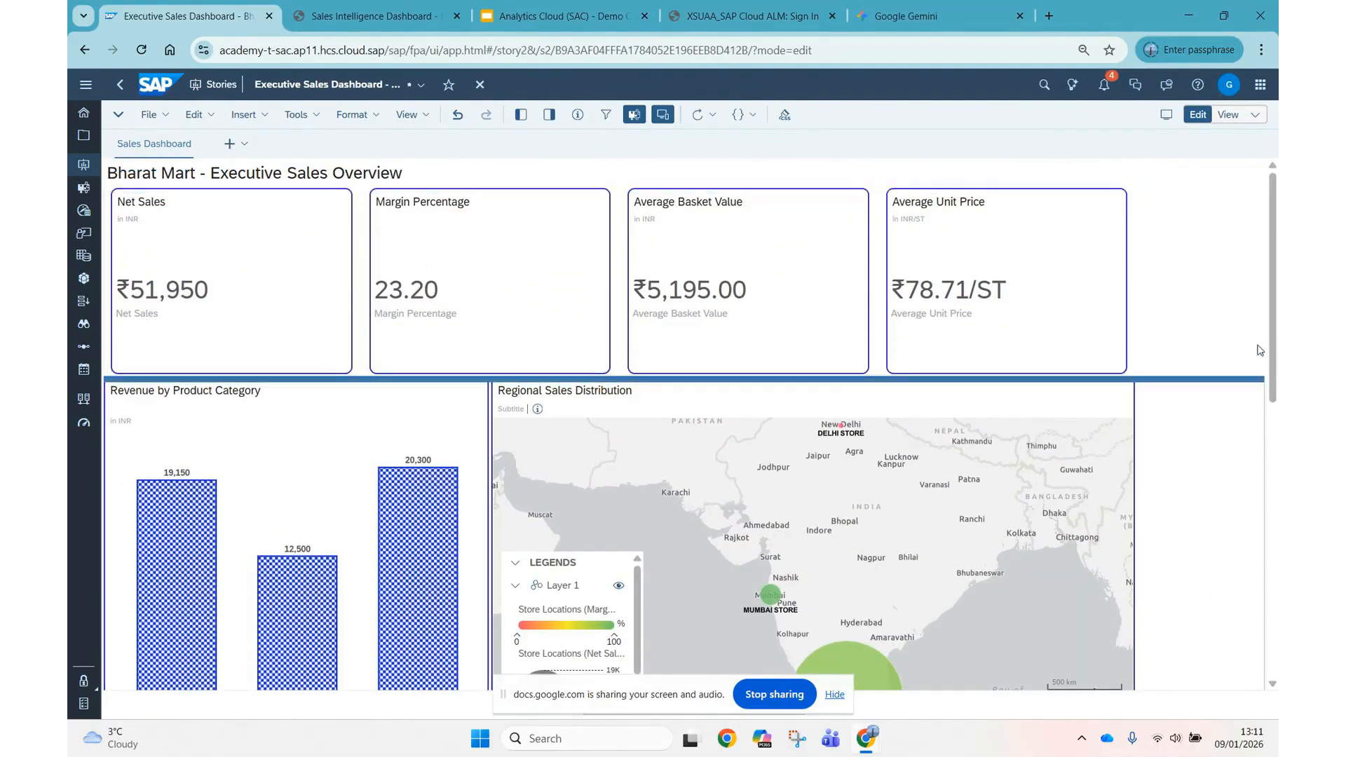
{"action": "left_click_drag", "start_coordinate": [1273, 291], "coordinate": [1273, 338]}
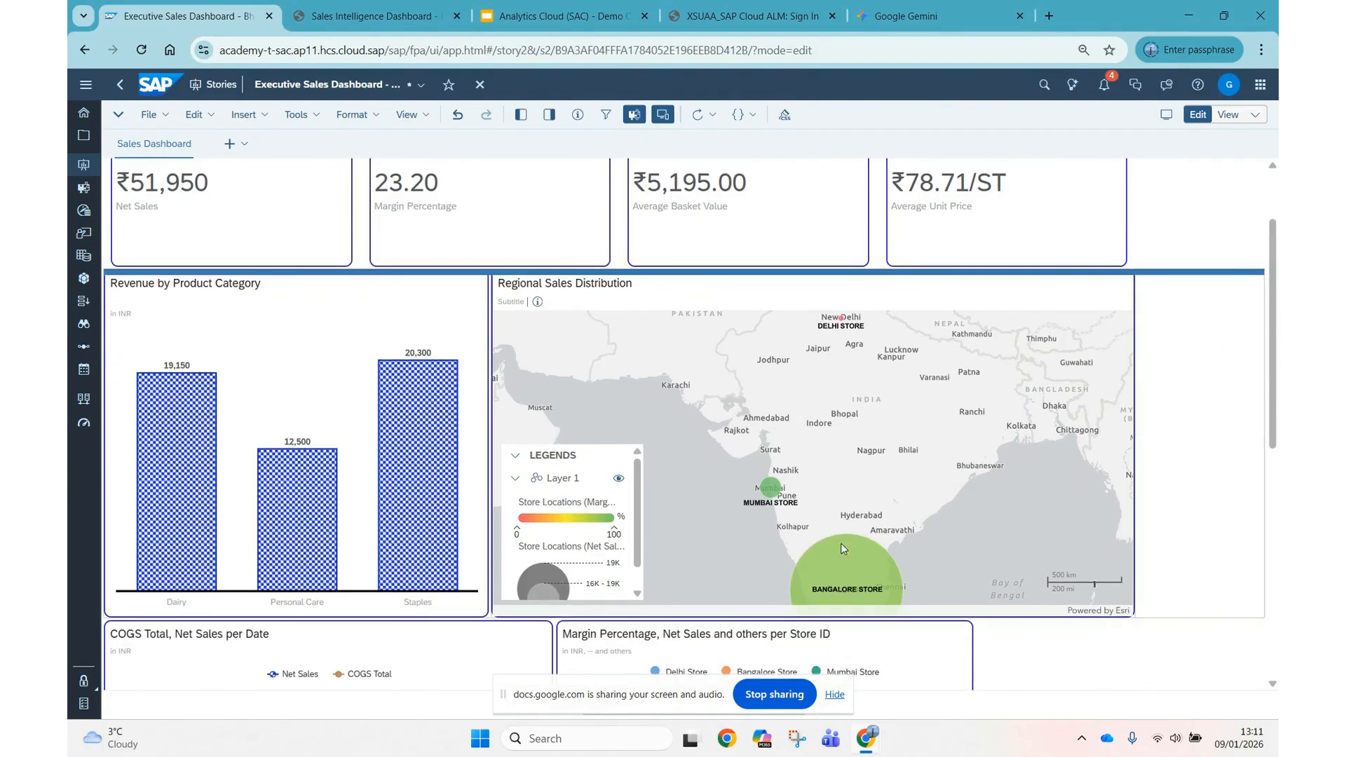
{"action": "mouse_move", "coordinate": [826, 568]}
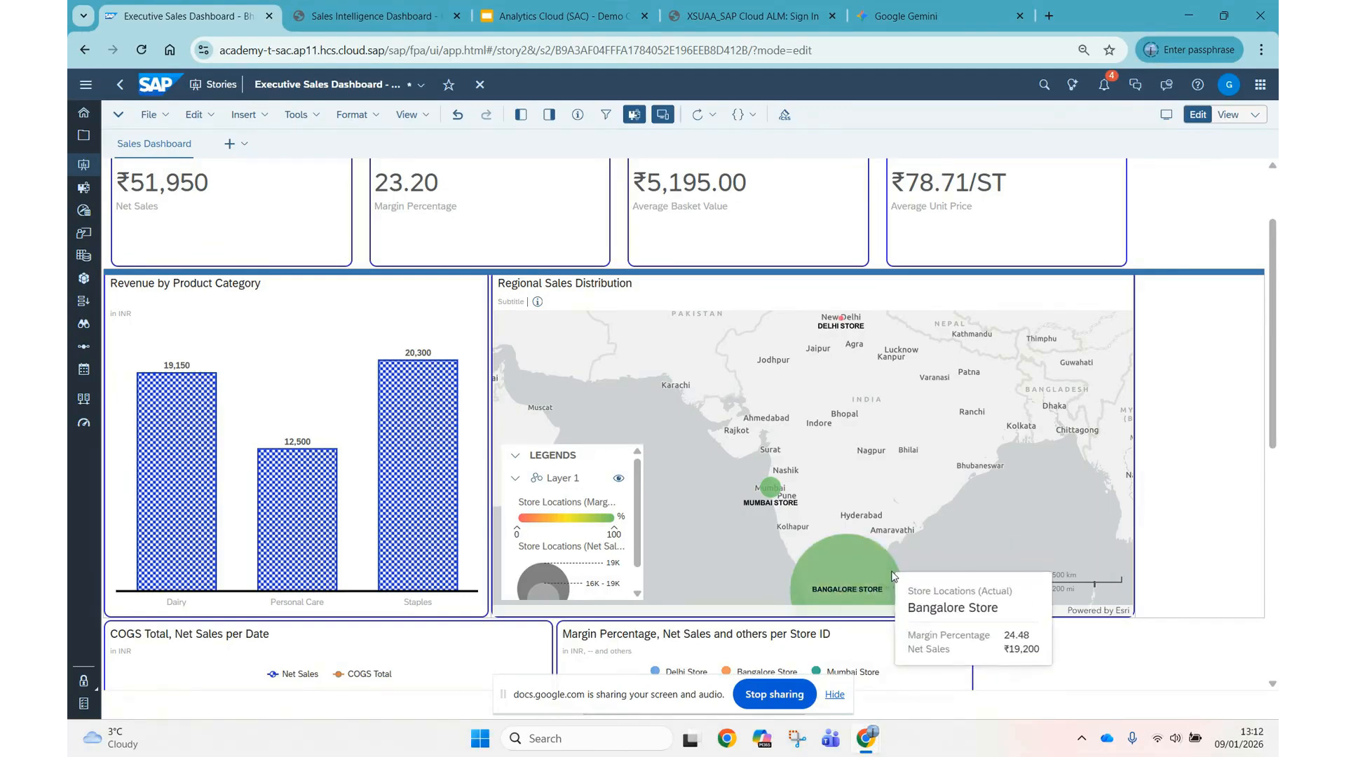
Filter the dashboard by Personal Care from the Revenue by Product Category chart and examine the KPI tiles and regional map.
{"action": "scroll", "coordinate": [1275, 410], "scroll_direction": "down", "scroll_amount": 1}
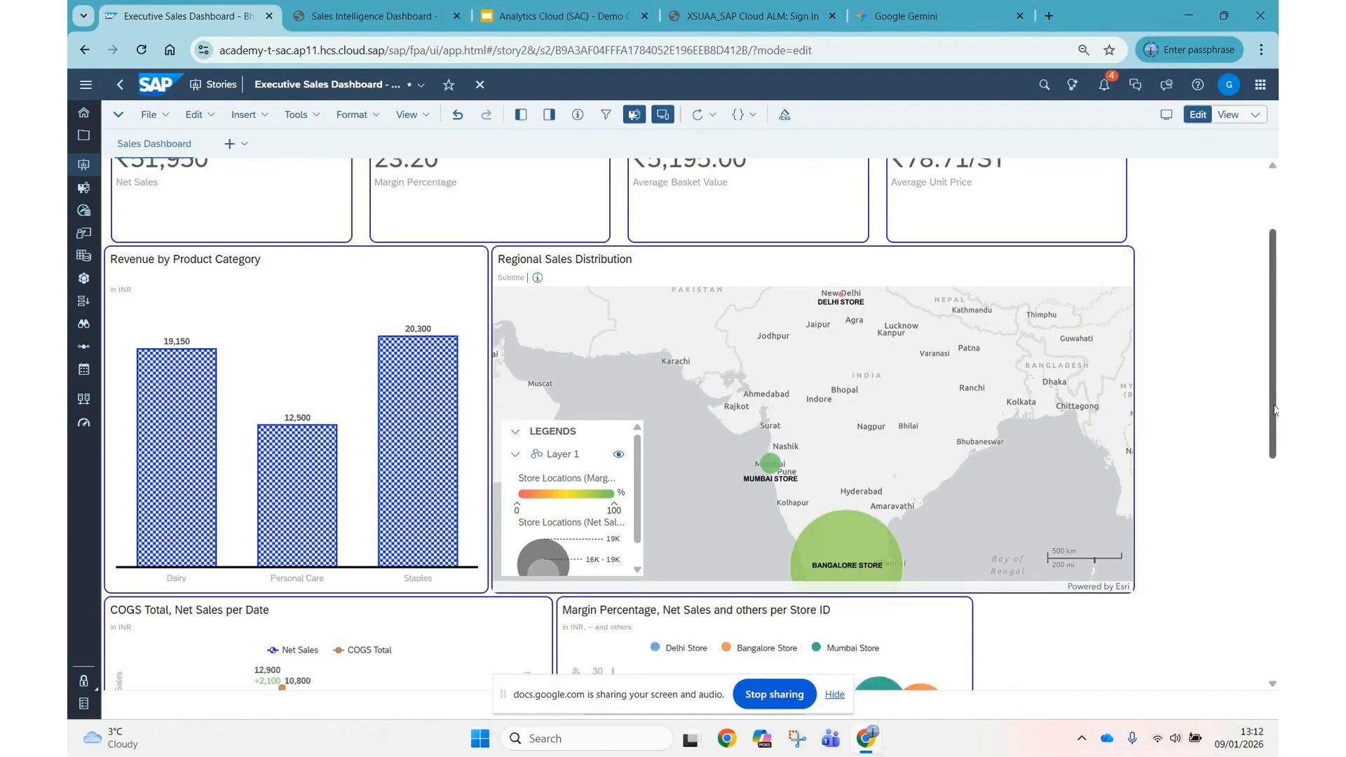
{"action": "scroll", "coordinate": [1274, 410], "scroll_direction": "down", "scroll_amount": 3}
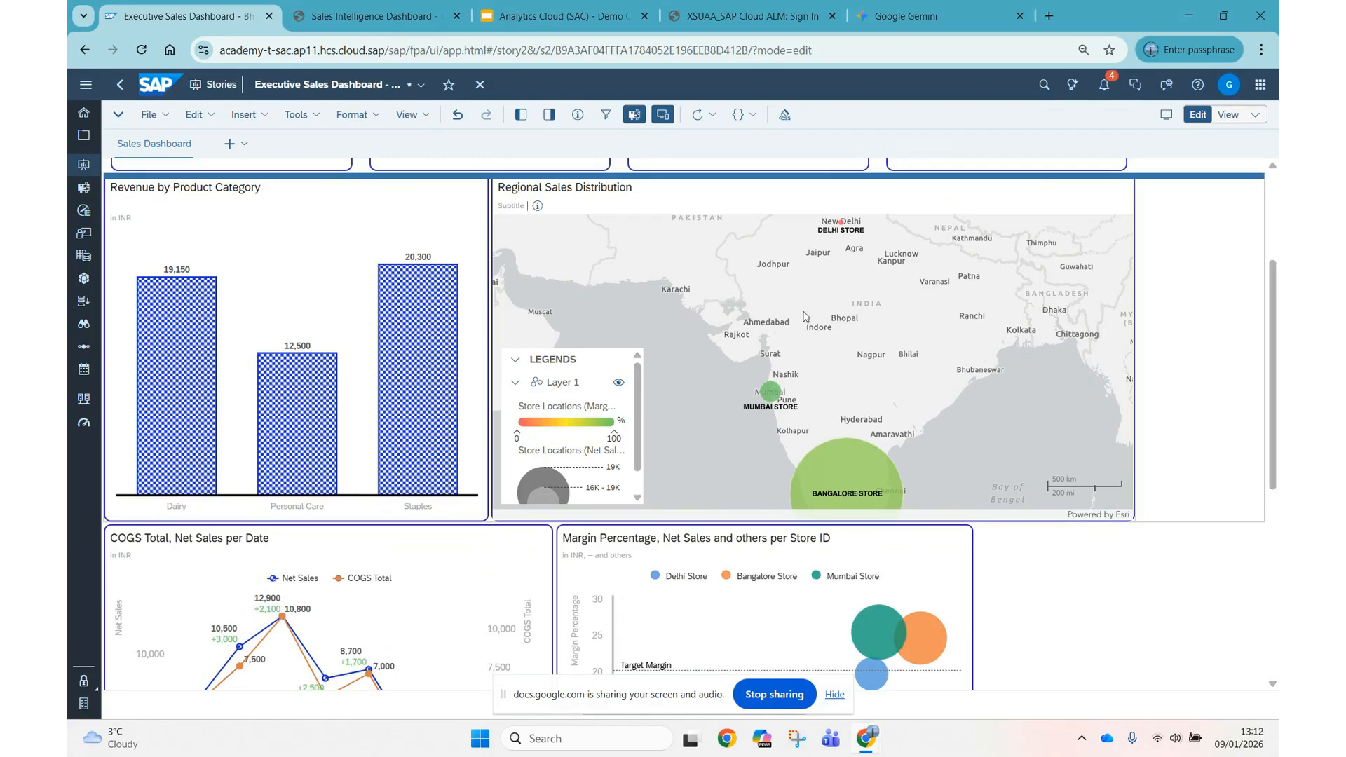
{"action": "mouse_move", "coordinate": [294, 429]}
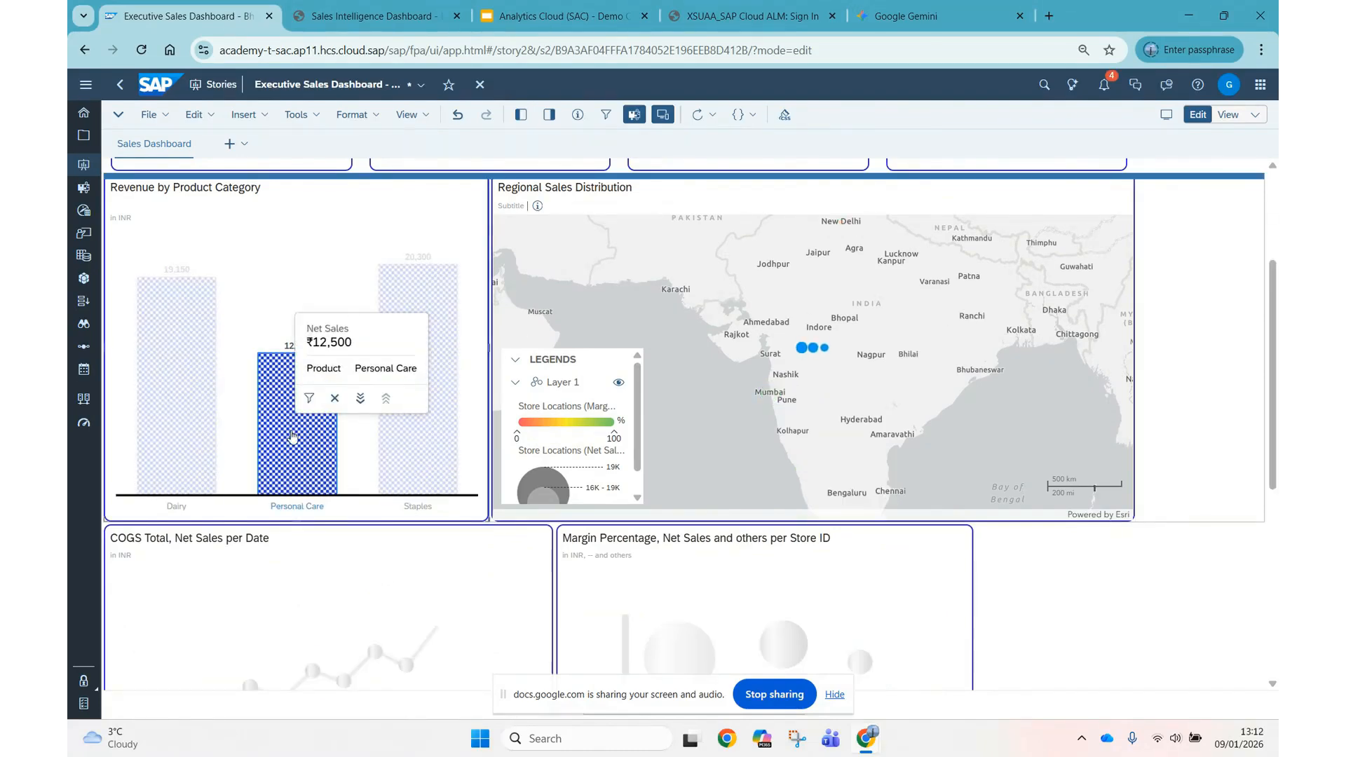
{"action": "left_click", "coordinate": [293, 437]}
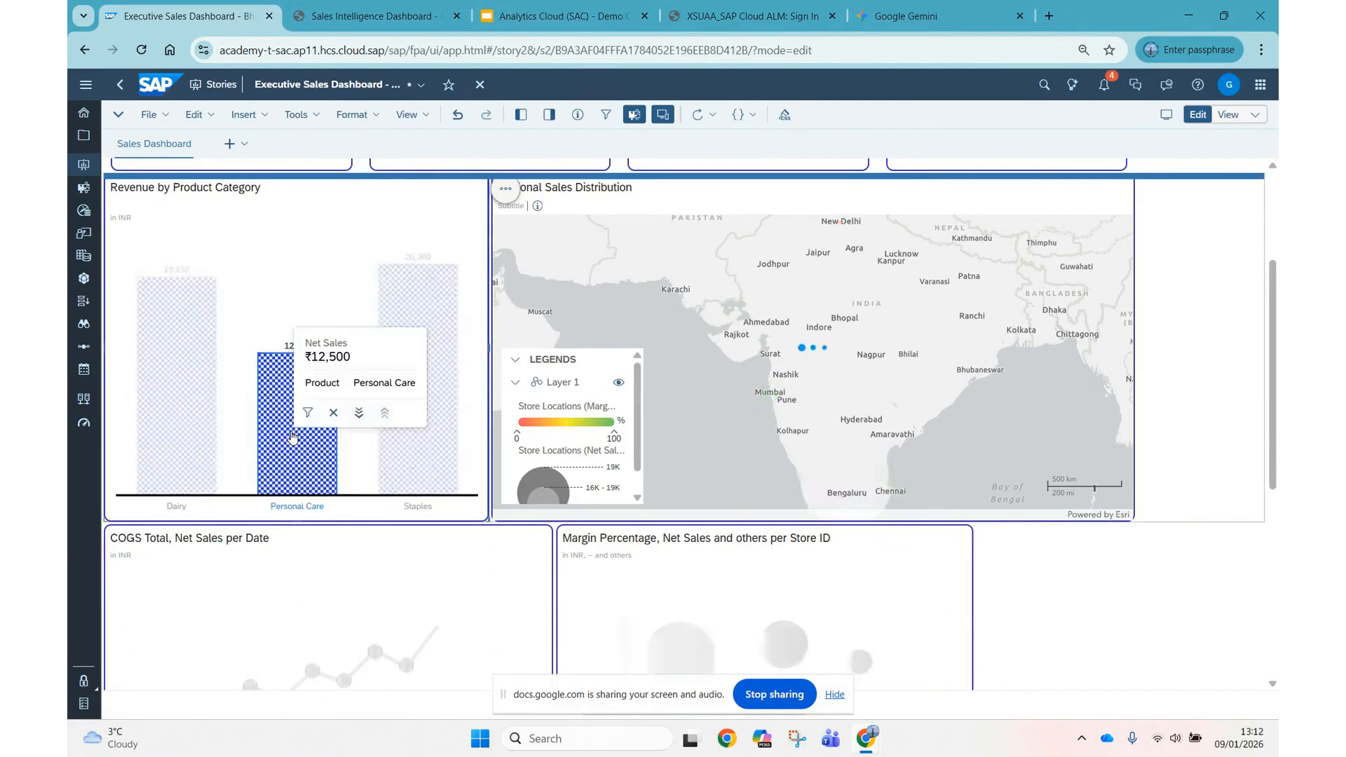
{"action": "left_click_drag", "start_coordinate": [1273, 448], "coordinate": [1178, 355]}
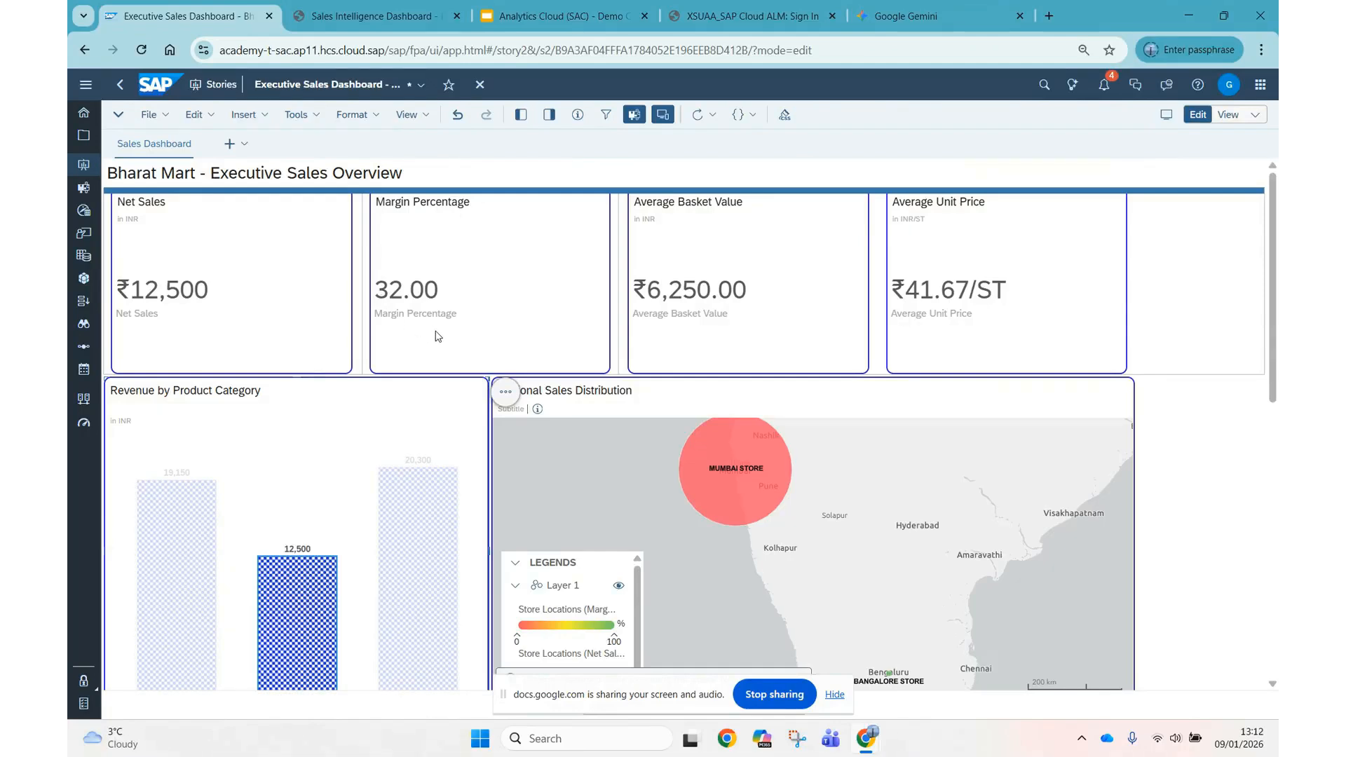
Switch to the Analytics Cloud (SAC) Demo Course presentation in Google Slides and present the Thank You for Watching slide full screen.
{"action": "left_click", "coordinate": [554, 17]}
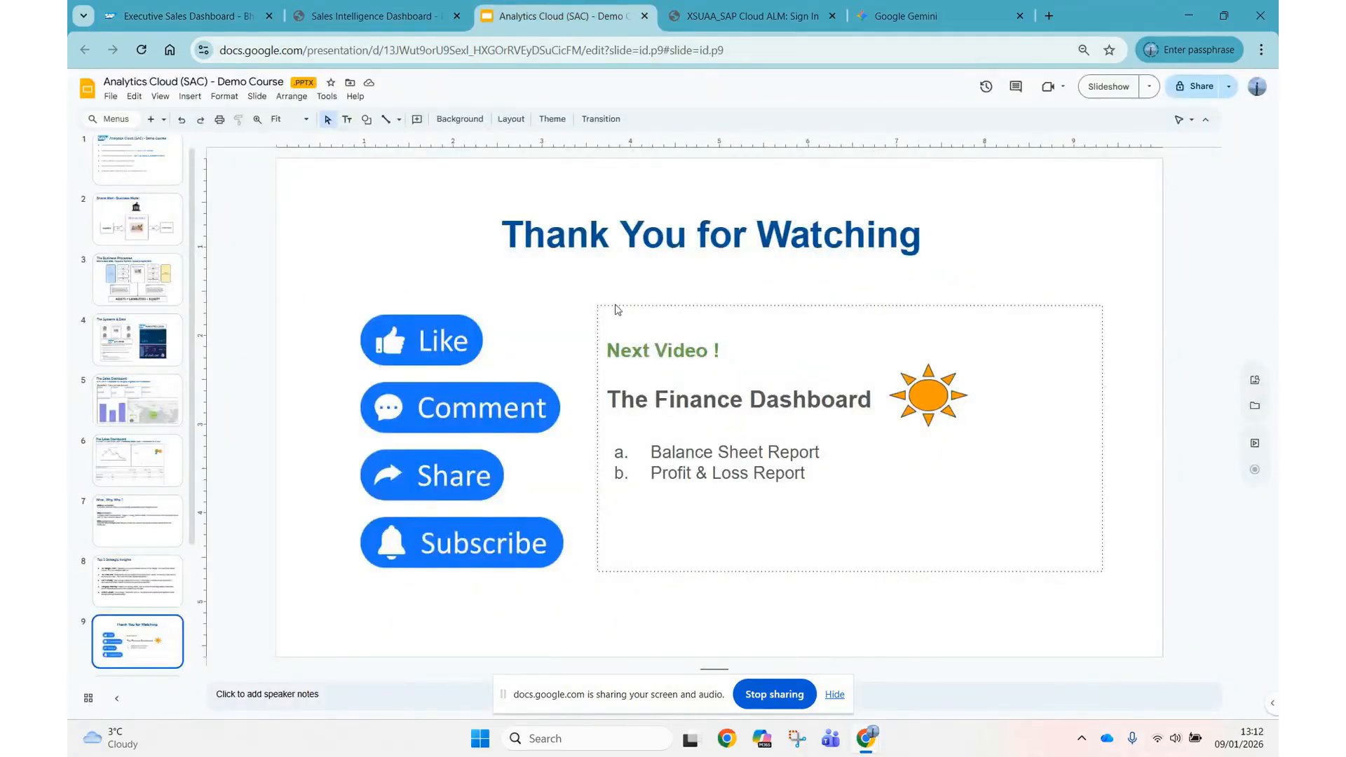
{"action": "left_click", "coordinate": [1102, 87]}
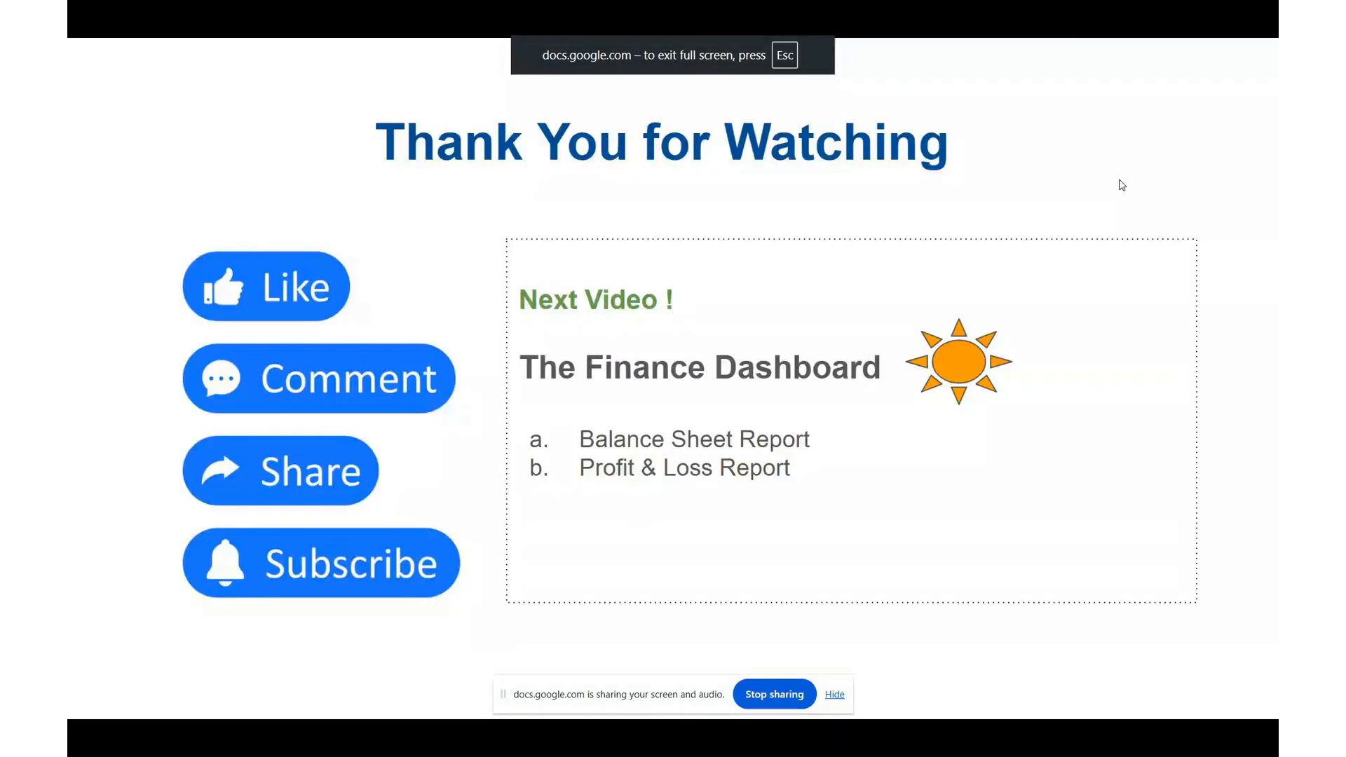